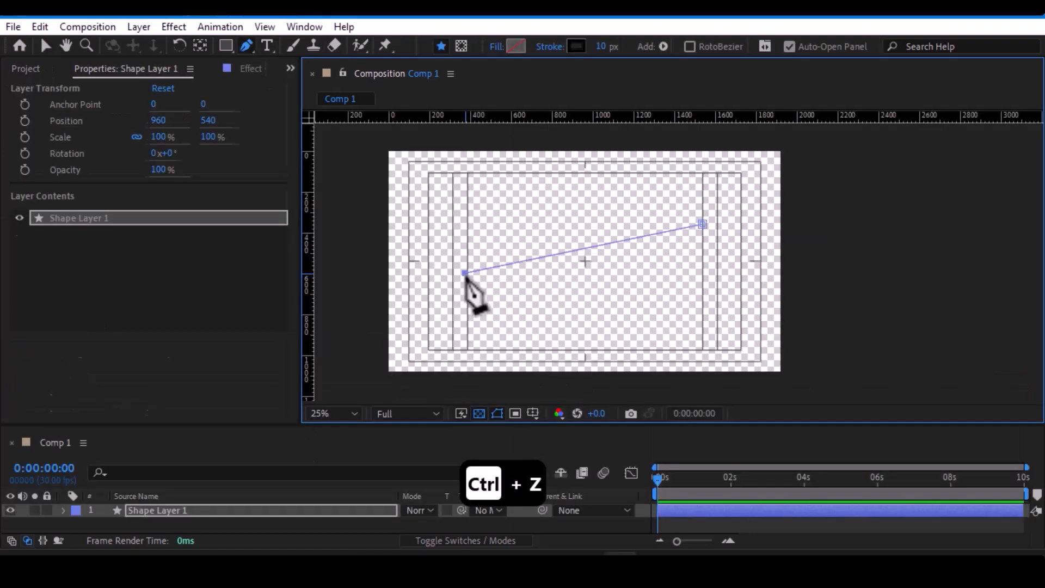
Draw a closed four-point crossing path with the Pen tool, placing the points along the vertical guides.
left_click(465, 292)
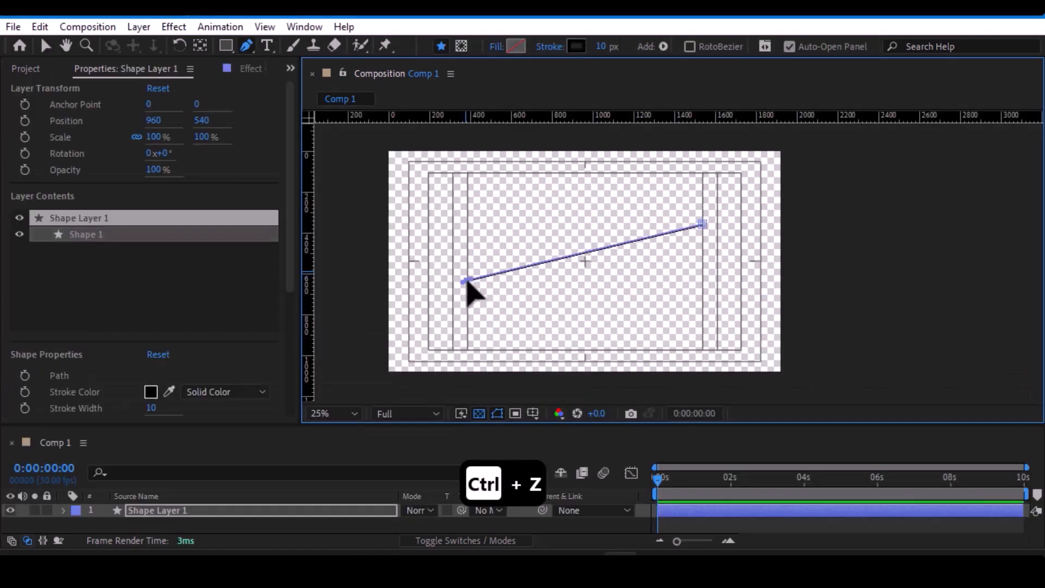
left_click(466, 224)
left_click(702, 277)
left_click(702, 224)
Turn the path's corner points into curve points, starting with the left end and including both right-hand points.
scroll(599, 262, "up", 3)
left_click_drag(437, 259, 482, 286)
scroll(483, 286, "down", 3)
left_click(627, 251, "alt")
left_click(627, 304, "alt")
Adjust the curve handles of the path to shape a rounded left loop and smooth strands through the crossing.
left_click_drag(390, 249, 412, 249)
left_click_drag(394, 318, 474, 316)
left_click_drag(546, 252, 492, 268)
left_click_drag(627, 304, 516, 318)
left_click_drag(470, 244, 462, 248)
left_click(390, 315)
left_click_drag(390, 316, 671, 253)
Adjust the right loop's curve handles to round its end, levelling the upper point's handles.
scroll(409, 302, "up", 2)
left_click(843, 190)
mouse_move(877, 185)
left_mouse_down()
mouse_move(878, 201)
mouse_move(883, 182)
left_mouse_up()
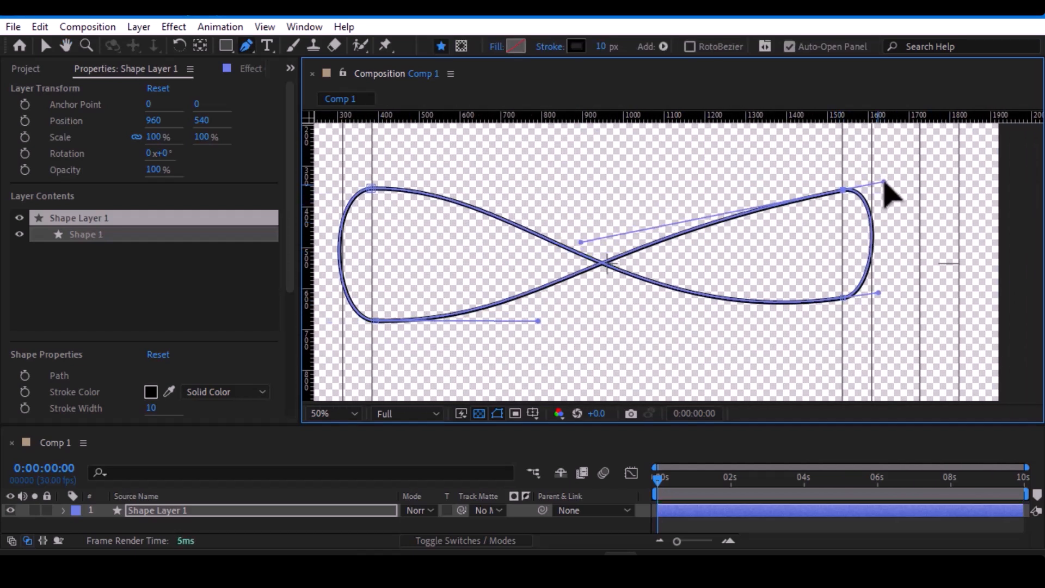
left_click_drag(877, 293, 874, 293)
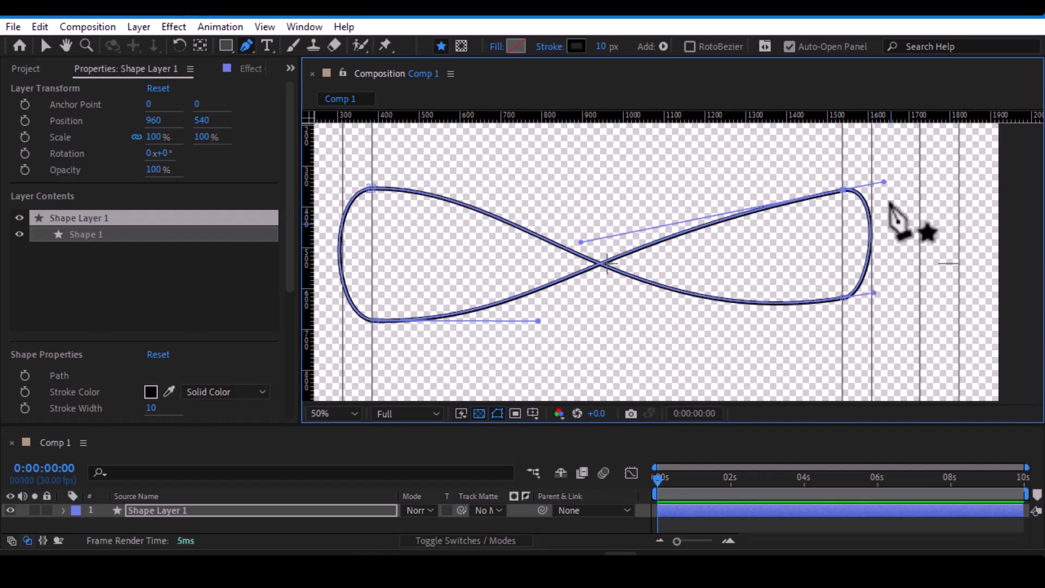
left_click_drag(883, 181, 882, 190)
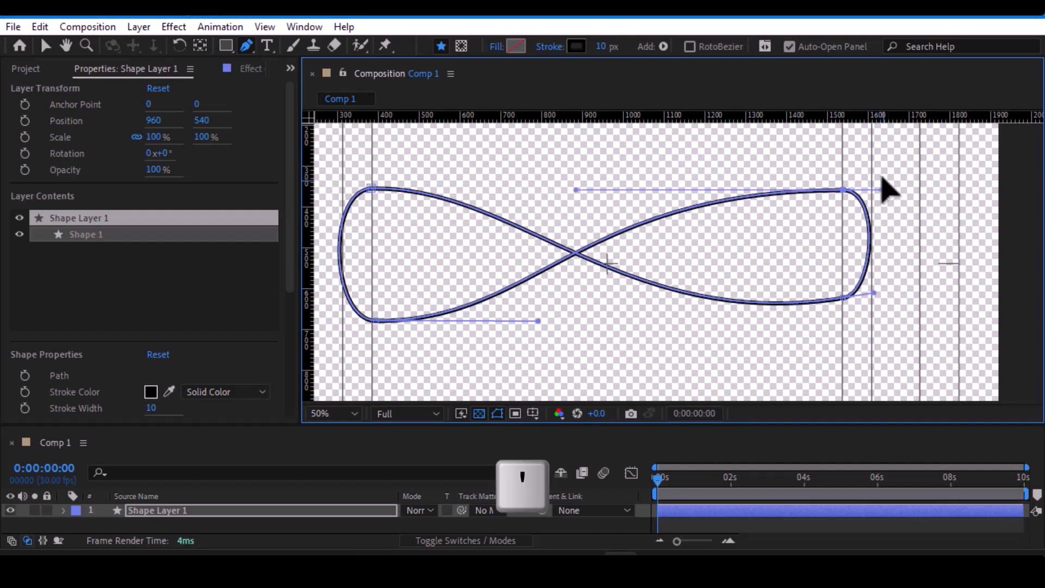
Add two horizontal guides, aligned with the upper and lower points of the left loop.
left_click_drag(399, 117, 400, 188)
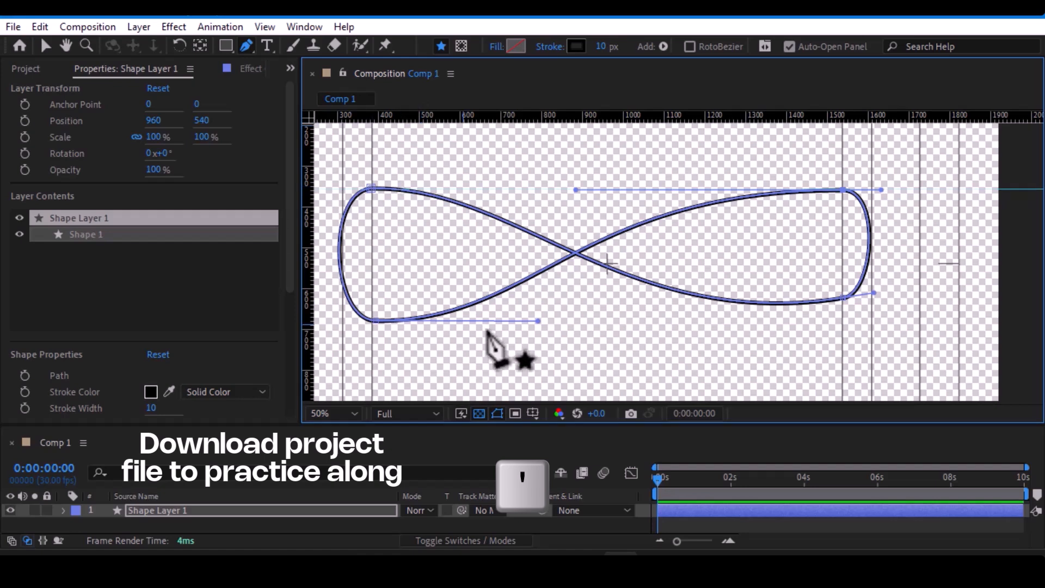
scroll(431, 332, "up", 2)
key("v")
left_click_drag(478, 116, 478, 246)
Move the right loop's points onto the horizontal guides and adjust their handles to round the loop.
scroll(478, 255, "down", 2)
left_click_drag(612, 226, 612, 249)
left_click_drag(640, 222, 646, 234)
scroll(646, 245, "down", 2)
scroll(620, 304, "up", 2)
left_click_drag(658, 287, 671, 278)
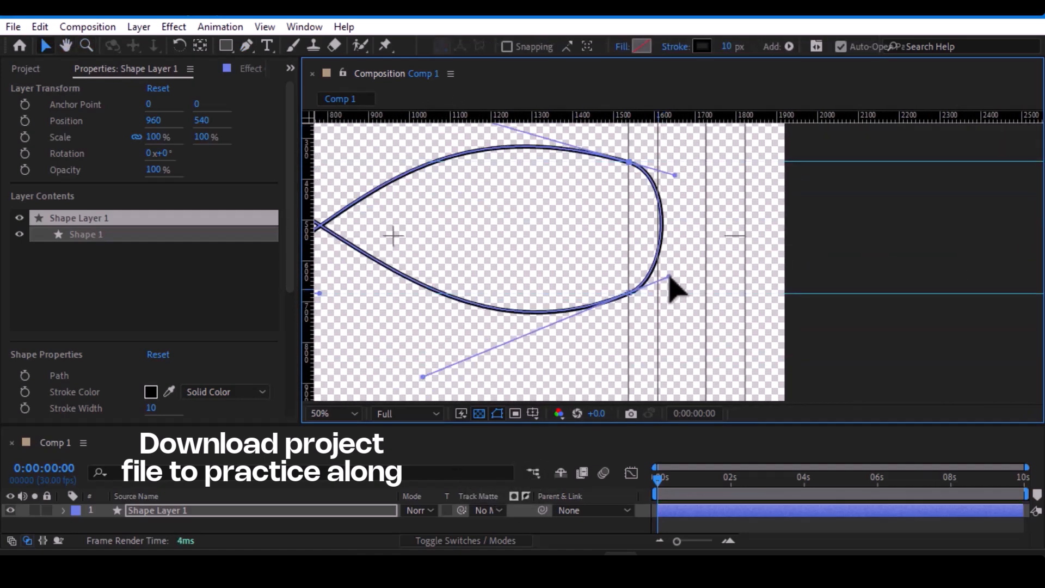
scroll(670, 288, "down", 2)
left_click_drag(614, 201, 614, 236)
left_click_drag(626, 340, 636, 301)
scroll(460, 265, "up", 2)
scroll(461, 265, "up", 1)
Refine the remaining curve handles to make both loops symmetrical, with their crossing at the composition centre.
left_click_drag(460, 265, 678, 334)
left_click_drag(664, 211, 660, 229)
right_click(660, 229)
left_click(624, 233)
left_click_drag(726, 320, 731, 333)
scroll(732, 333, "down", 2)
left_click_drag(849, 280, 621, 265)
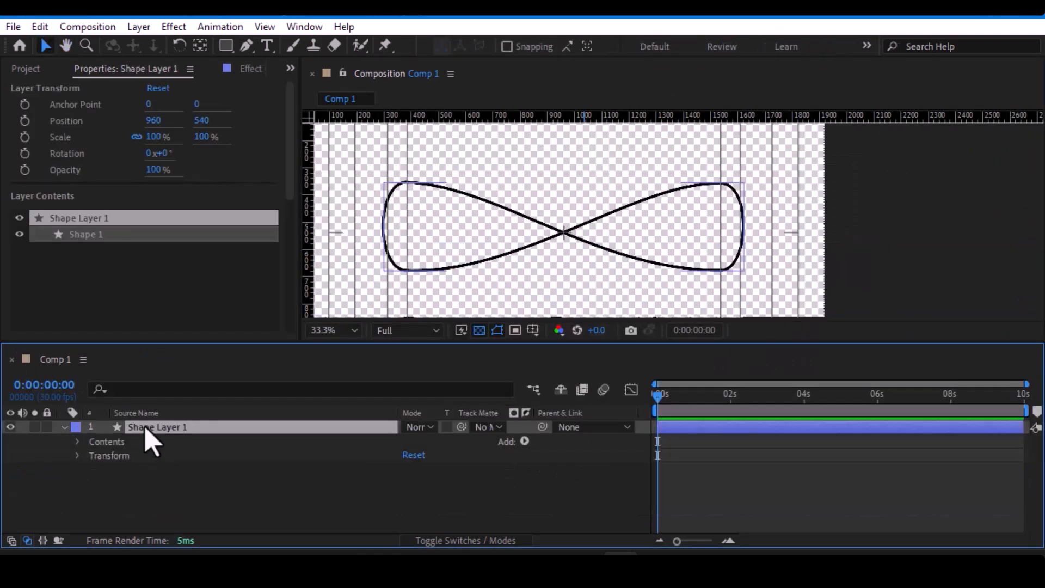
Rename the shape layer as Infinity.
left_click(146, 428)
key("Return")
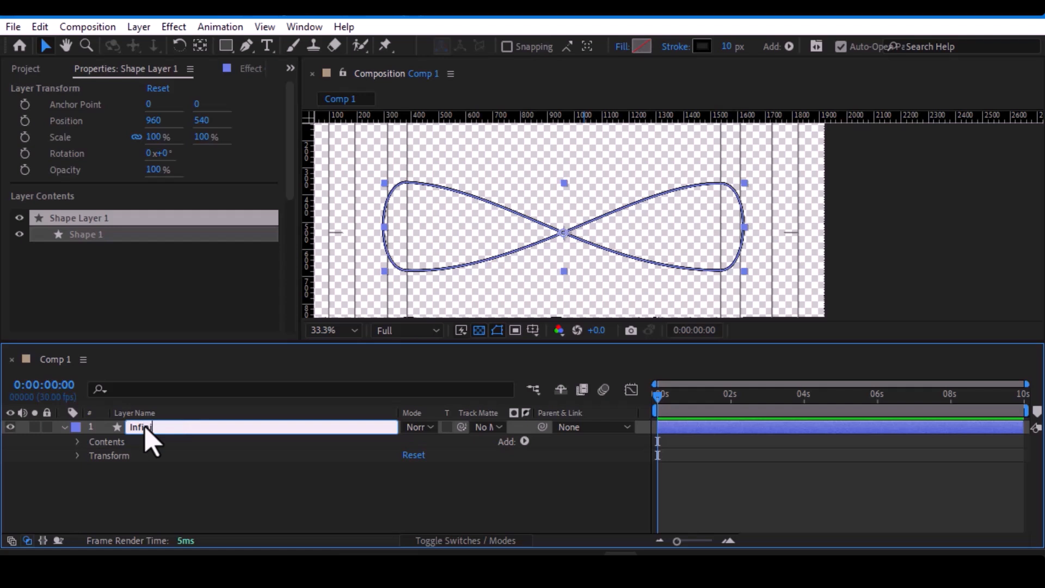
type("Infinity")
Add Trim Paths to the Infinity layer and reduce its End value to hide part of the outline.
left_click(78, 442)
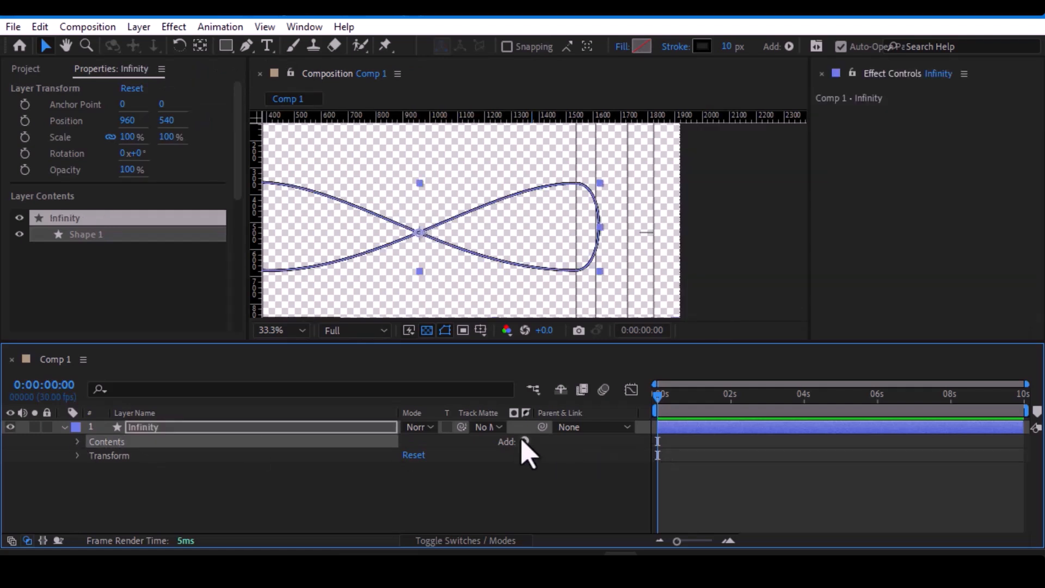
left_click(525, 441)
left_click(579, 351)
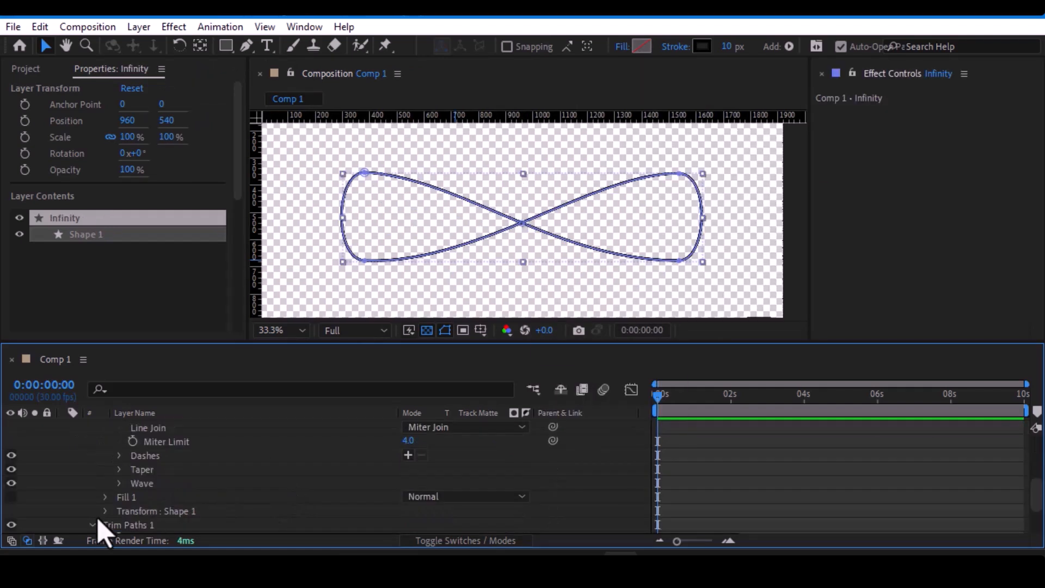
scroll(109, 525, "down", 3)
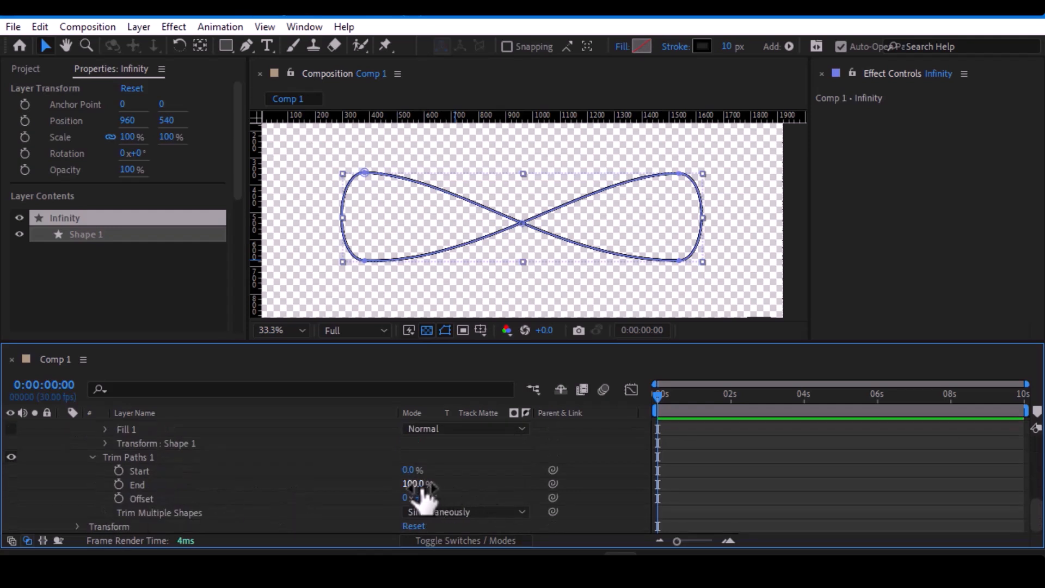
left_click_drag(424, 486, 398, 490)
Set the stroke's taper Start Length to 100% and the stroke width to 53 px.
scroll(247, 471, "up", 5)
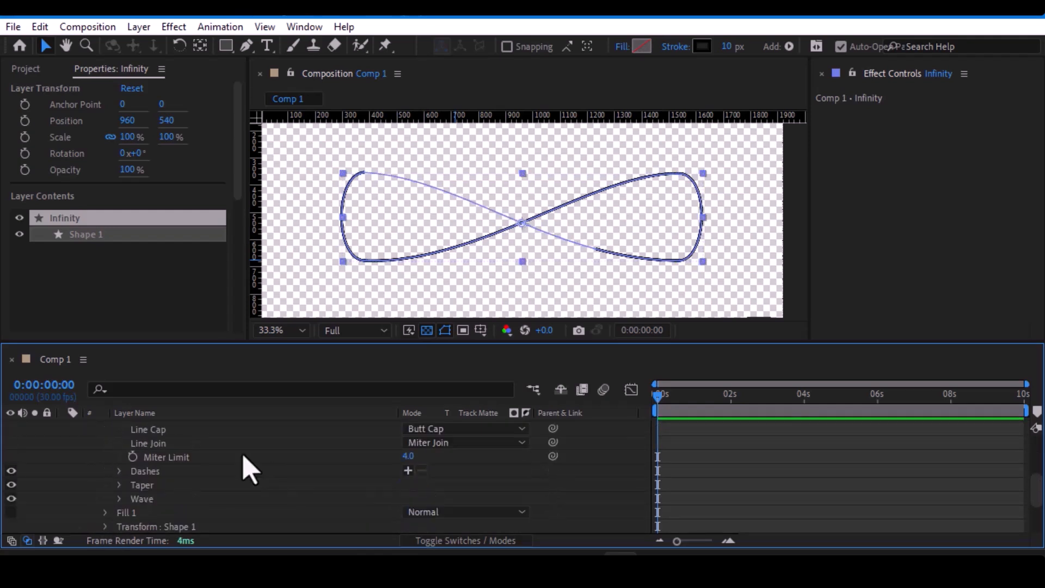
scroll(164, 479, "down", 4)
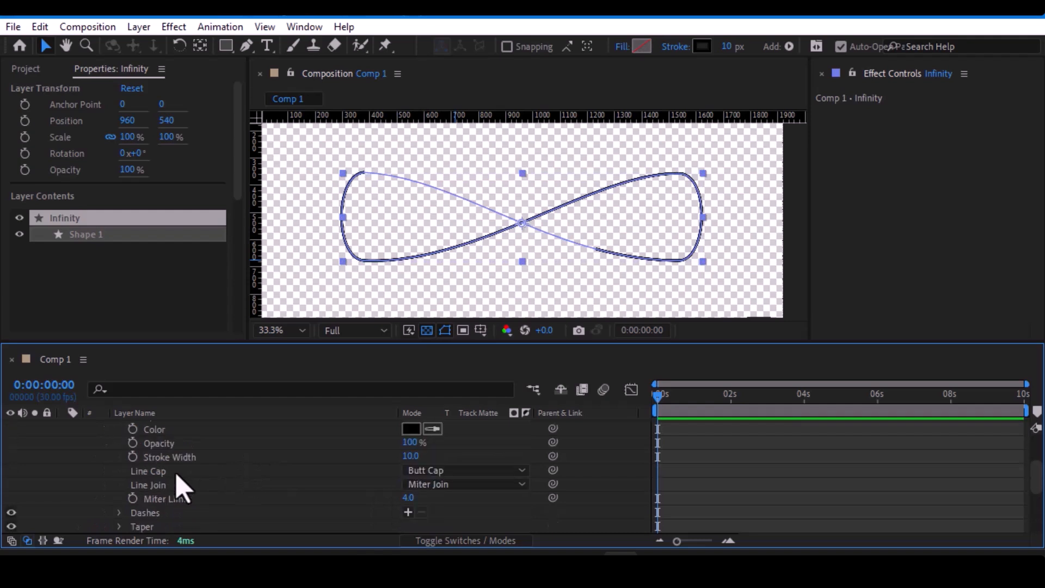
left_click(119, 485)
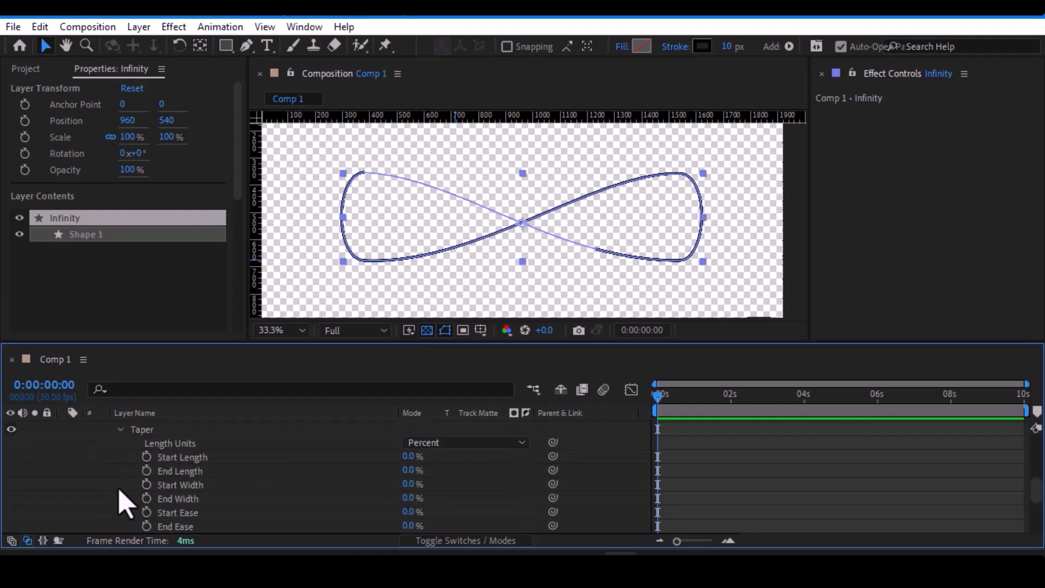
left_click_drag(412, 457, 471, 457)
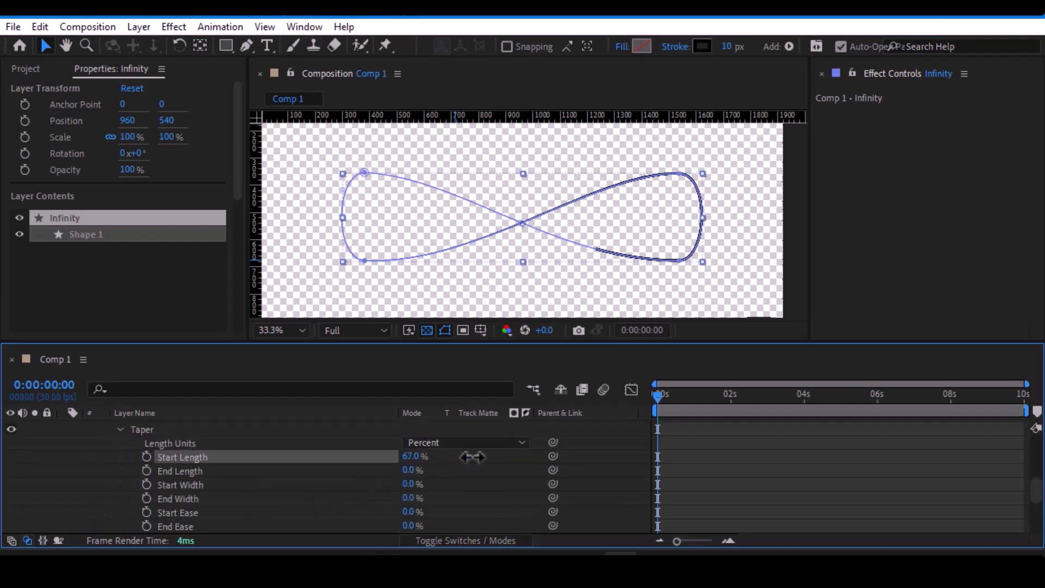
left_click_drag(727, 46, 764, 46)
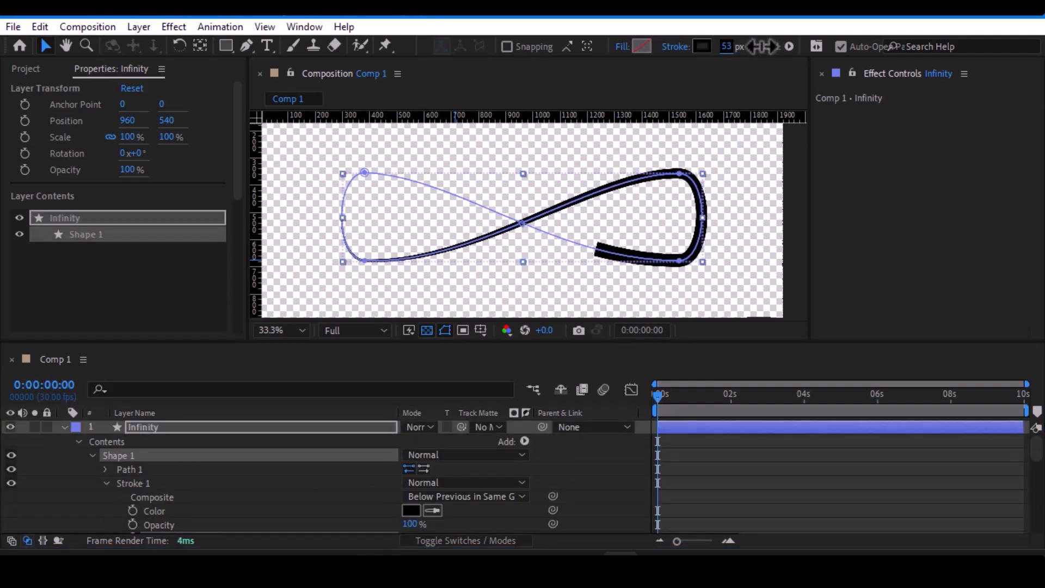
Set the stroke color to red FF0000 and its Line Cap to Round Cap.
left_click(702, 46)
left_click(453, 110)
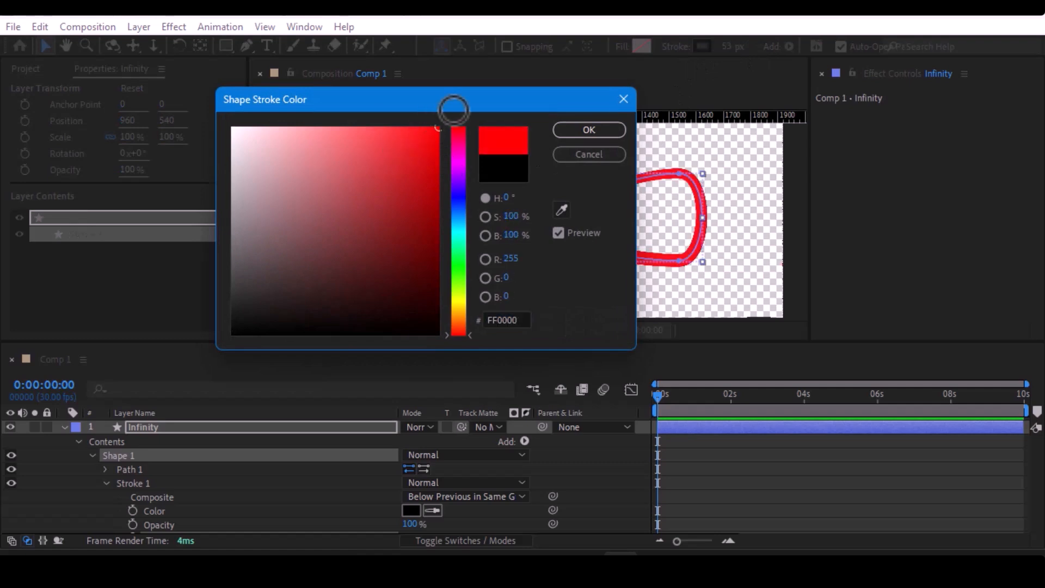
left_click(586, 130)
scroll(412, 485, "down", 3)
left_click(435, 470)
left_click(448, 504)
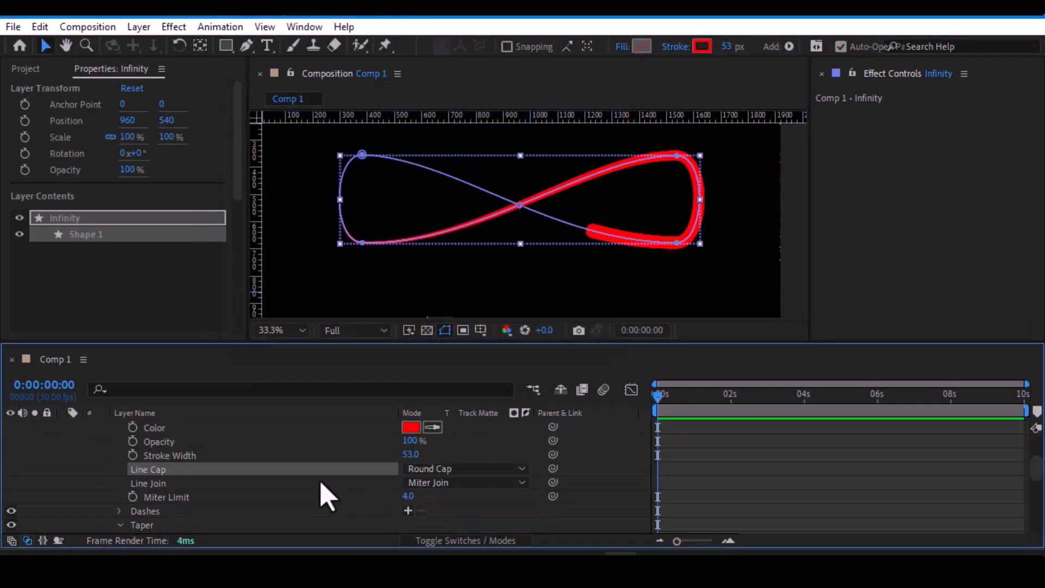
Lower the stroke's taper Start Length to about 85%.
scroll(324, 492, "down", 3)
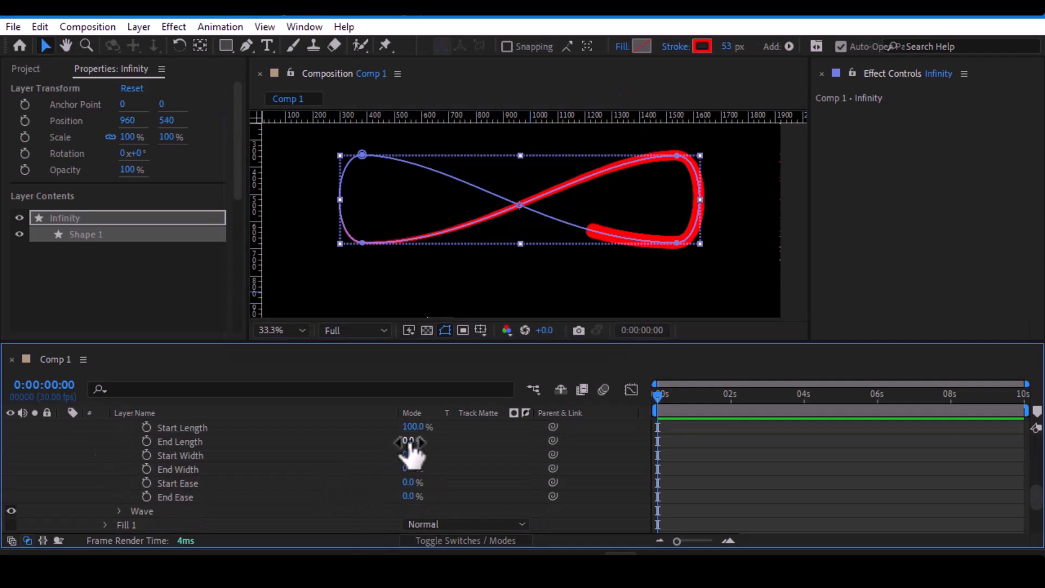
mouse_move(414, 427)
left_mouse_down()
mouse_move(390, 426)
mouse_move(415, 429)
left_mouse_up()
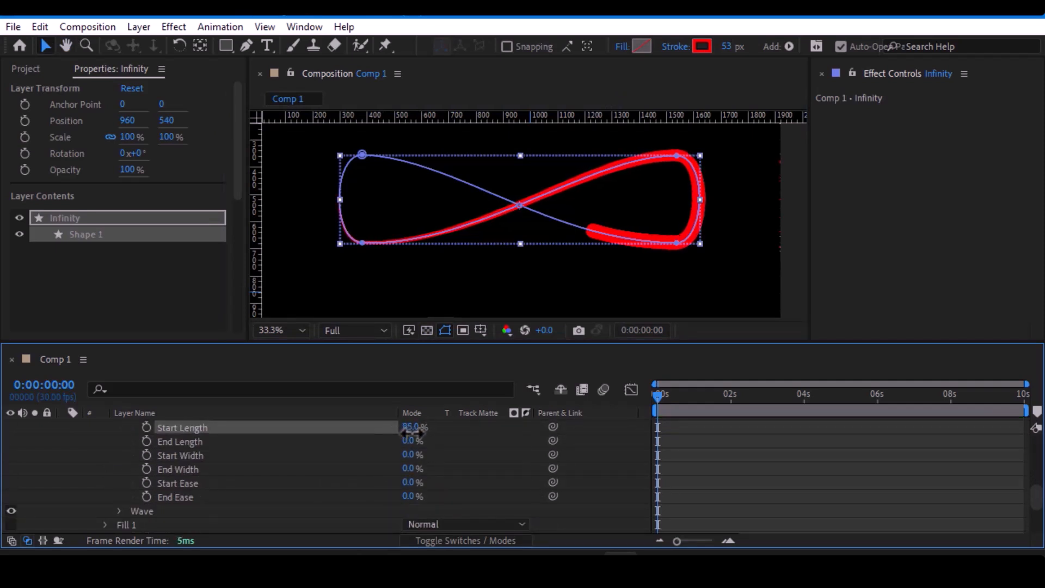
scroll(425, 473, "up", 1)
scroll(427, 494, "down", 2)
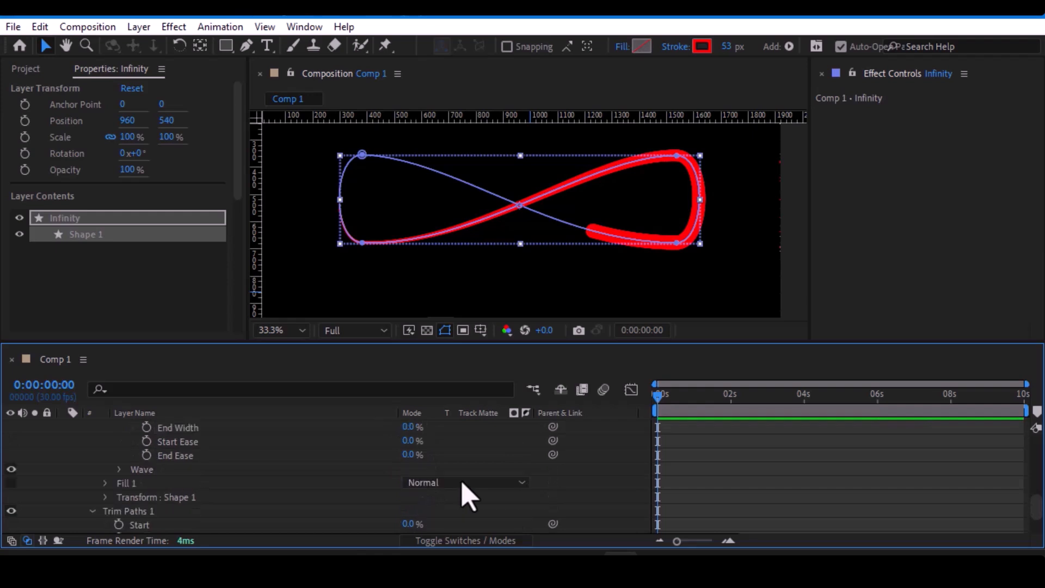
Set the Trim Paths End to 16% and Offset to -237°, placing the stroke tip at the right loop's upper curve.
scroll(446, 500, "down", 1)
mouse_move(413, 495)
left_mouse_down()
mouse_move(362, 495)
mouse_move(373, 494)
left_mouse_up()
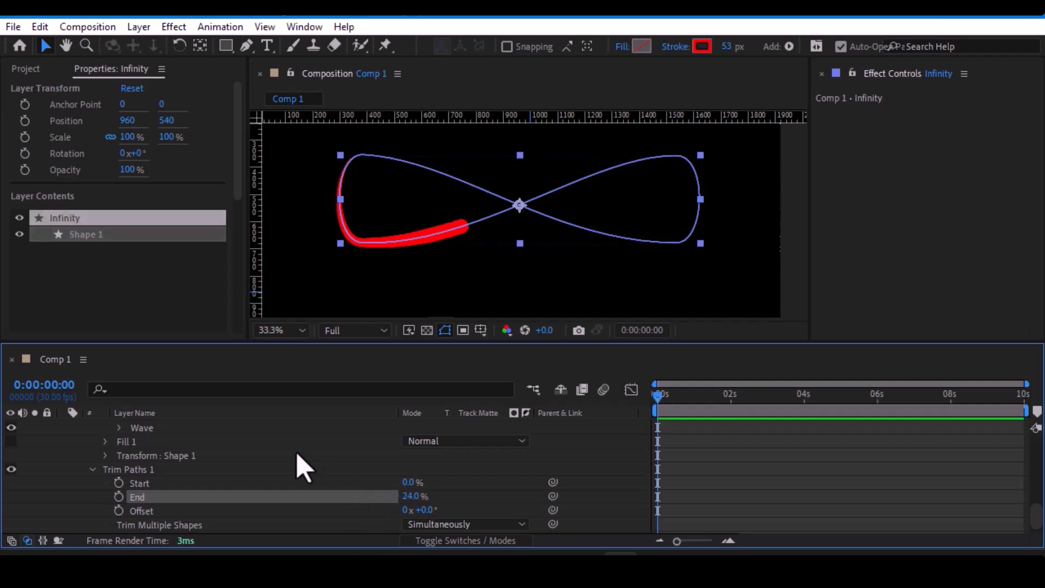
left_click(296, 453)
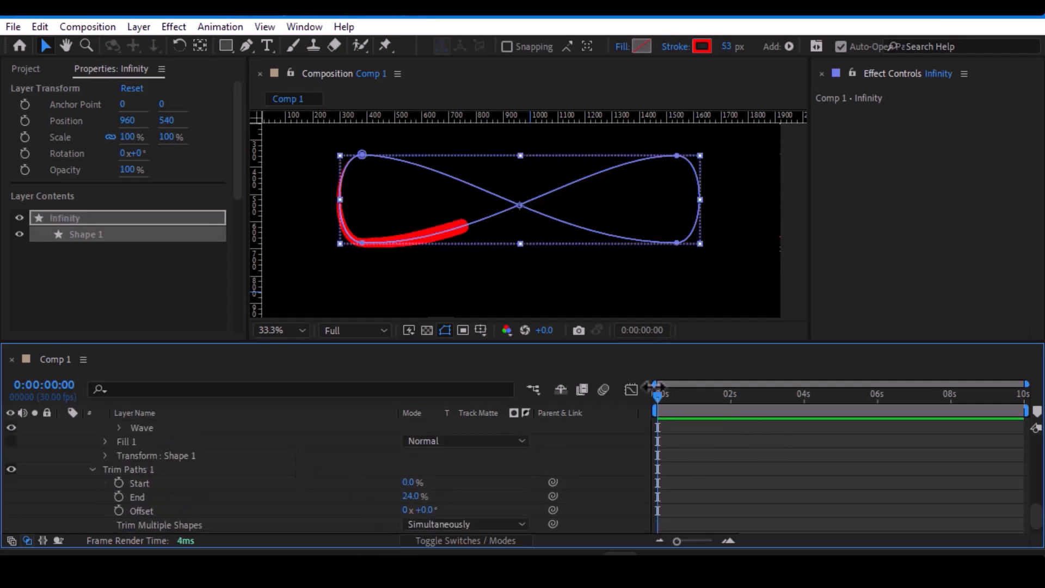
left_click_drag(432, 512, 181, 481)
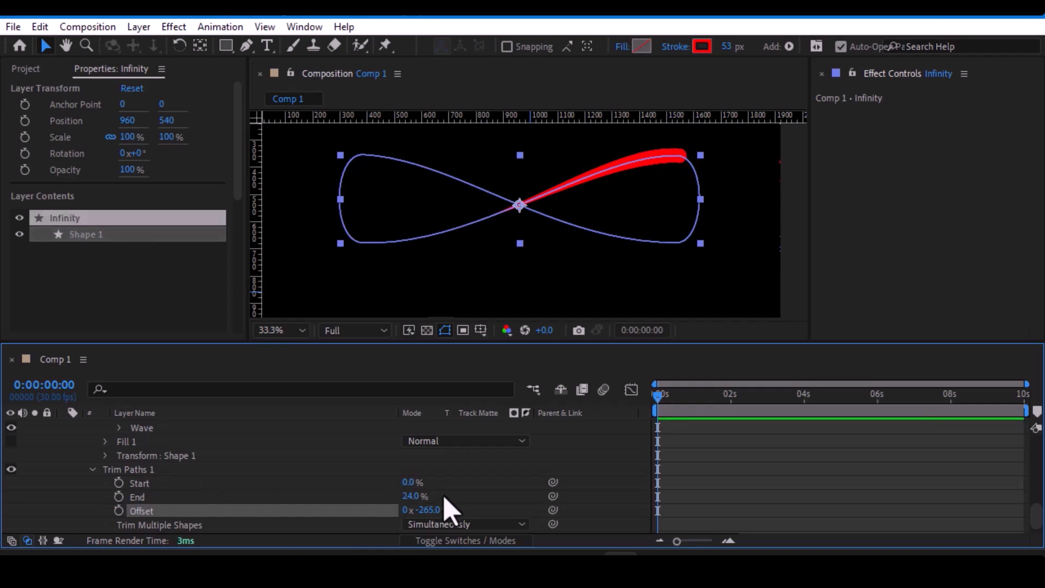
left_click_drag(402, 495, 444, 510)
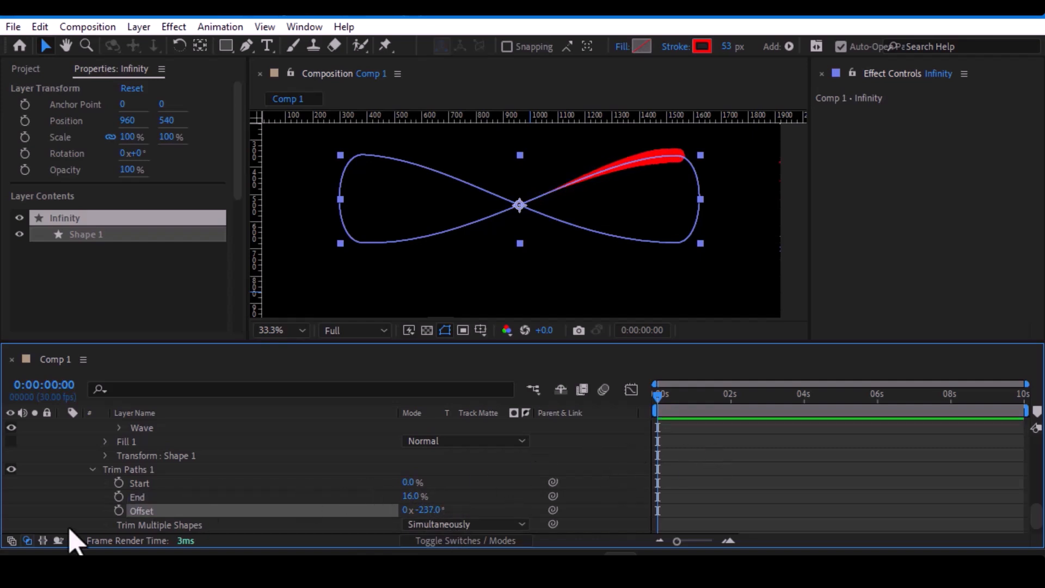
Keyframe the Trim Paths Offset at the composition start and set a higher Offset at 0:00:00:20.
key("shift+Page_Down")
left_click(738, 498)
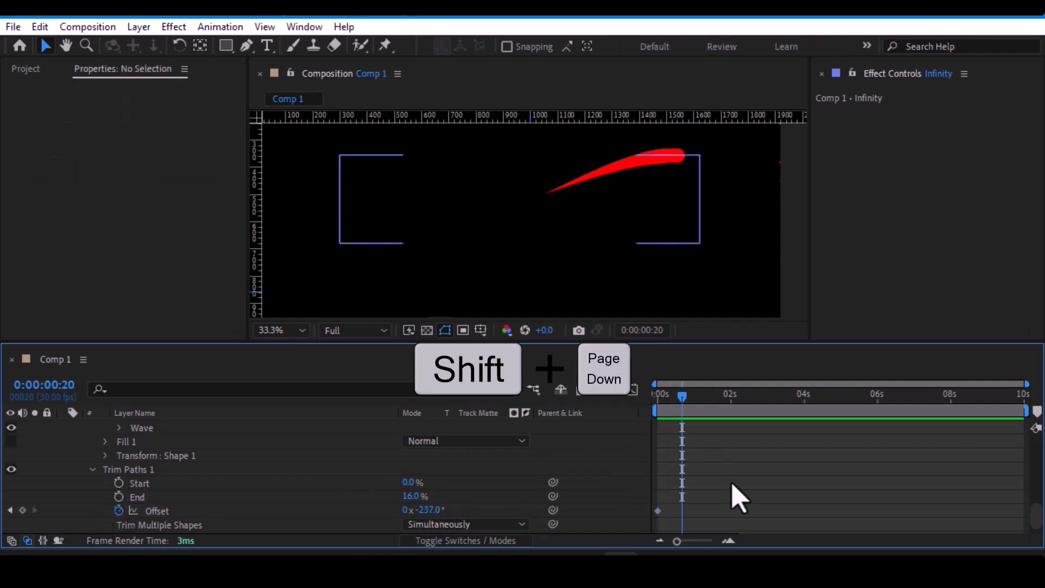
left_click_drag(423, 510, 562, 497)
Set the Trim Paths Offset to +62° at 0:00:01:10.
key("shift+Page_Down")
key("shift+Page_Down")
left_click_drag(422, 510, 511, 504)
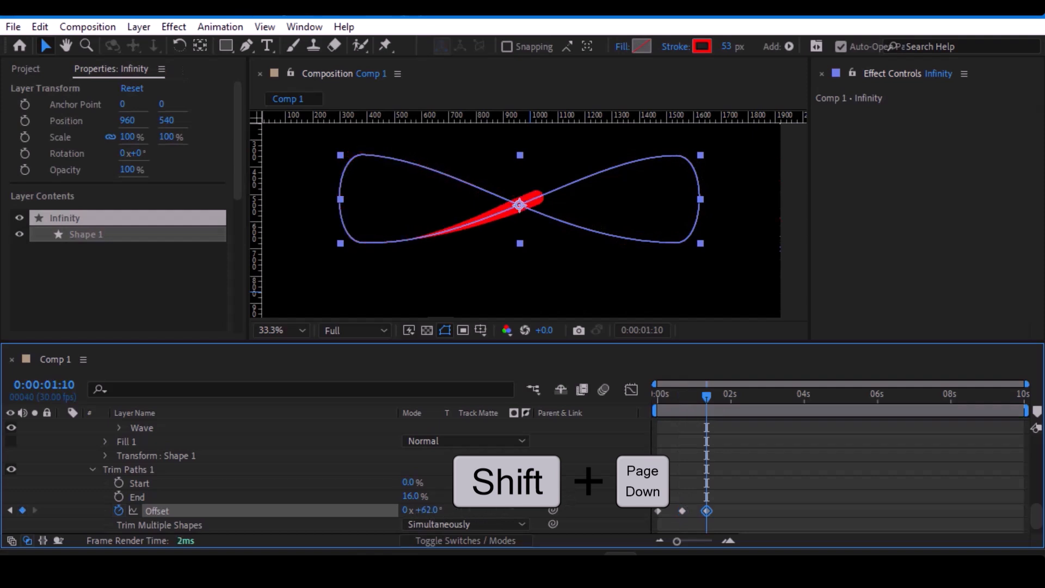
Set the Trim Paths Offset to +121° at 0:00:02:00 and preview the work area ending there.
left_click(871, 495)
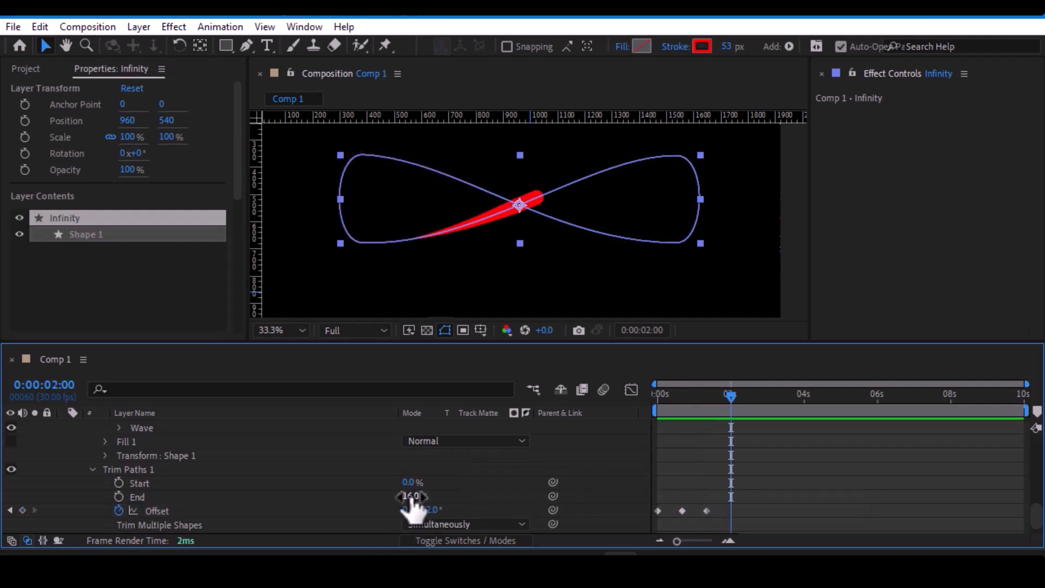
mouse_move(412, 496)
left_mouse_down()
mouse_move(428, 509)
mouse_move(475, 504)
left_mouse_up()
key("ctrl+z")
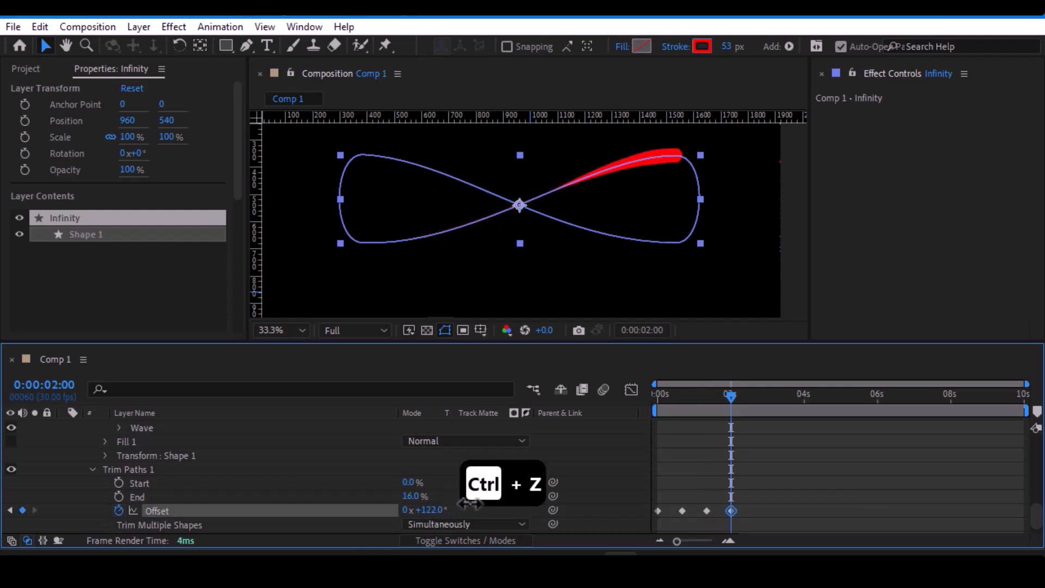
key("space")
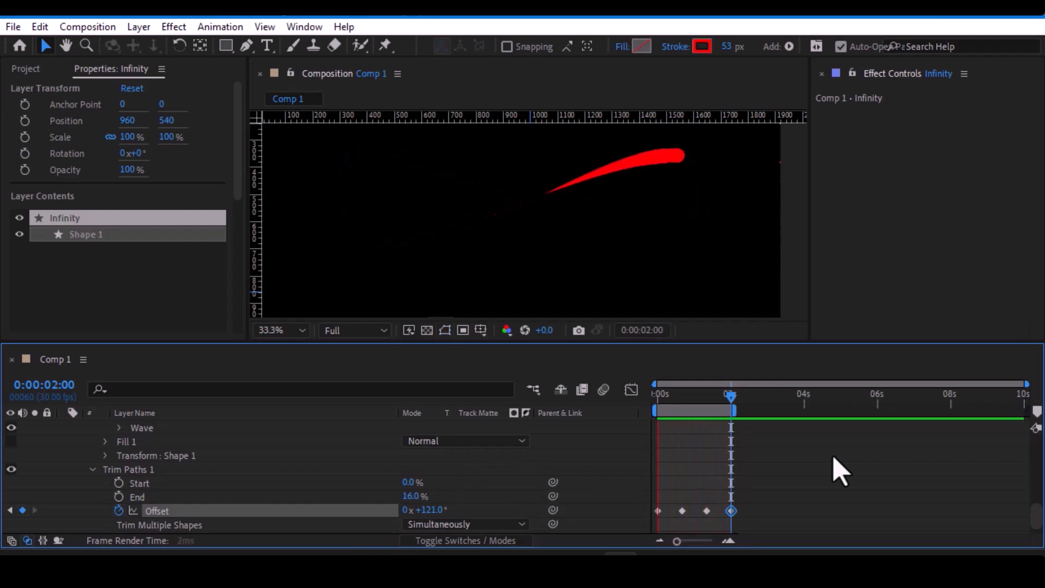
key("space")
Apply Easy Ease to all Trim Paths Offset keyframes.
mouse_move(765, 494)
left_mouse_down()
mouse_move(657, 518)
mouse_move(645, 541)
left_mouse_up()
right_click(658, 514)
mouse_move(713, 498)
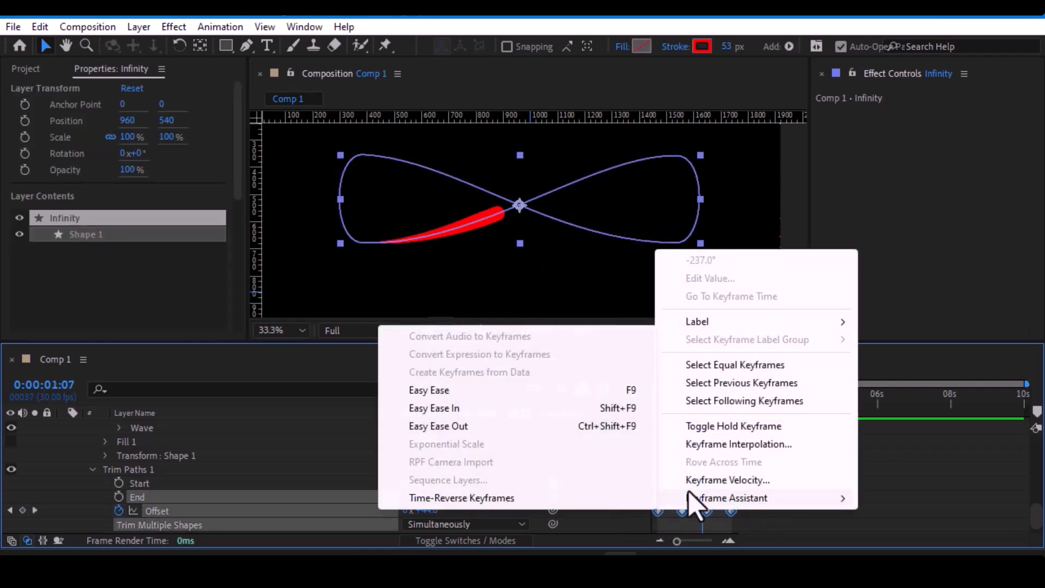
left_click(419, 391)
Show the whole Offset speed graph and enable Continuous velocity on the keyframe at 0:00:00:20.
left_click_drag(544, 344, 544, 226)
left_click(631, 272)
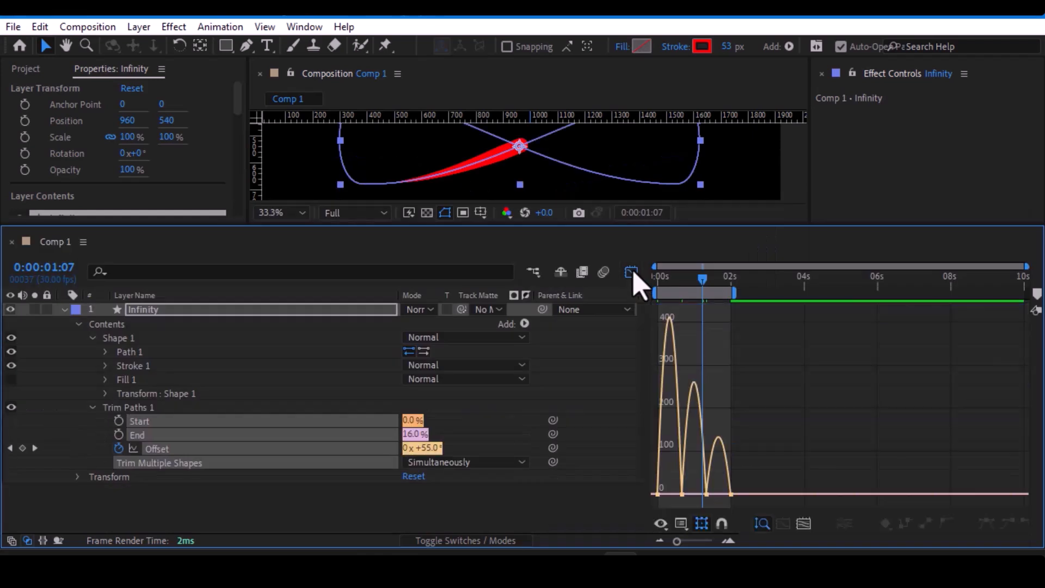
left_click(803, 524)
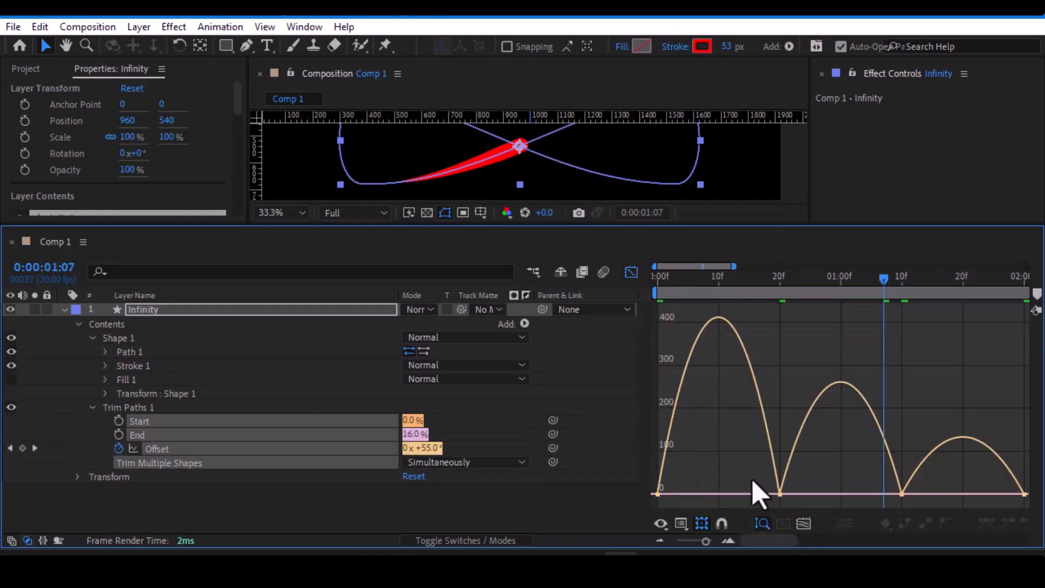
double_click(780, 494)
left_click(238, 265)
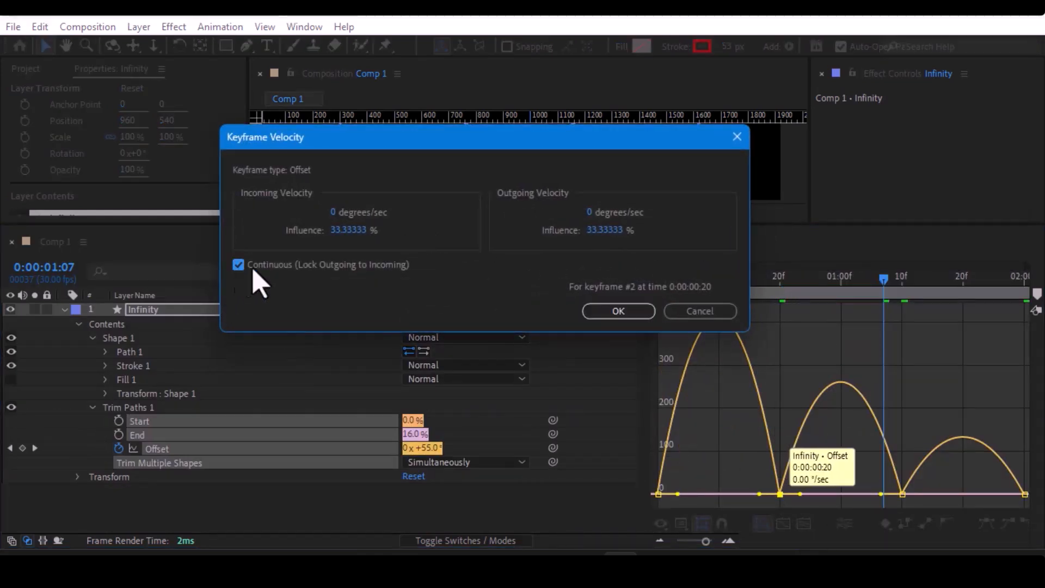
left_click(614, 312)
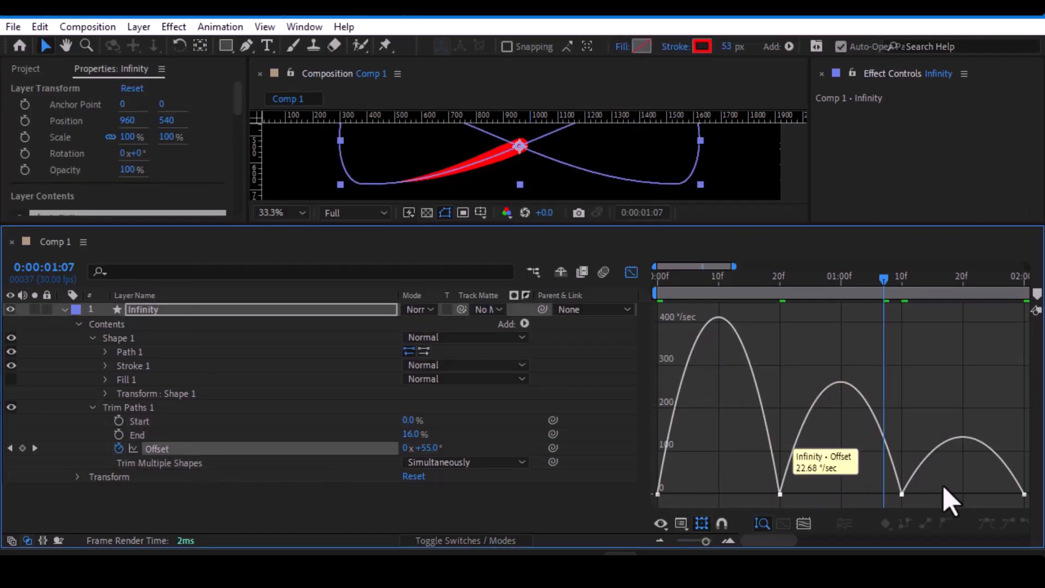
Enable Continuous velocity on the Offset keyframe at 0:00:01:10.
double_click(901, 494)
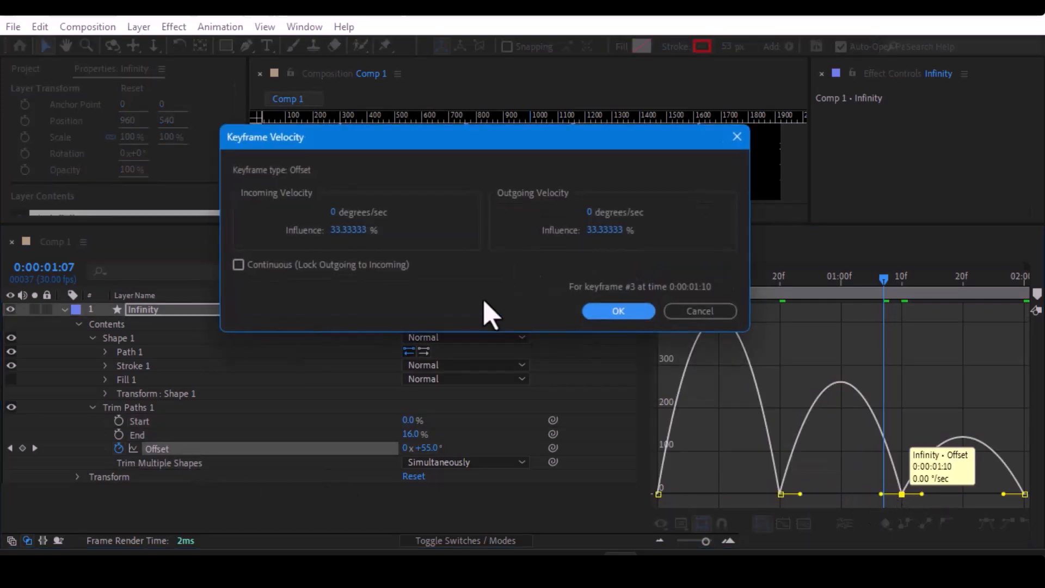
left_click(239, 265)
left_click(619, 312)
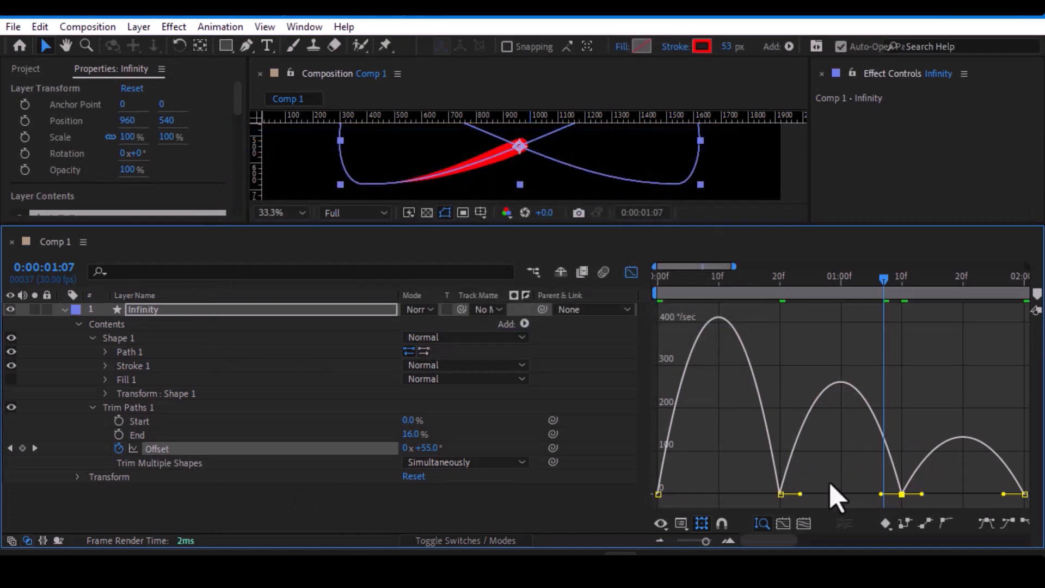
Raise the Offset speeds and widen the handles at 0:00:00:20 and 0:00:01:10, and set the last keyframe's incoming influence to about 76%.
left_click_drag(769, 495, 717, 493)
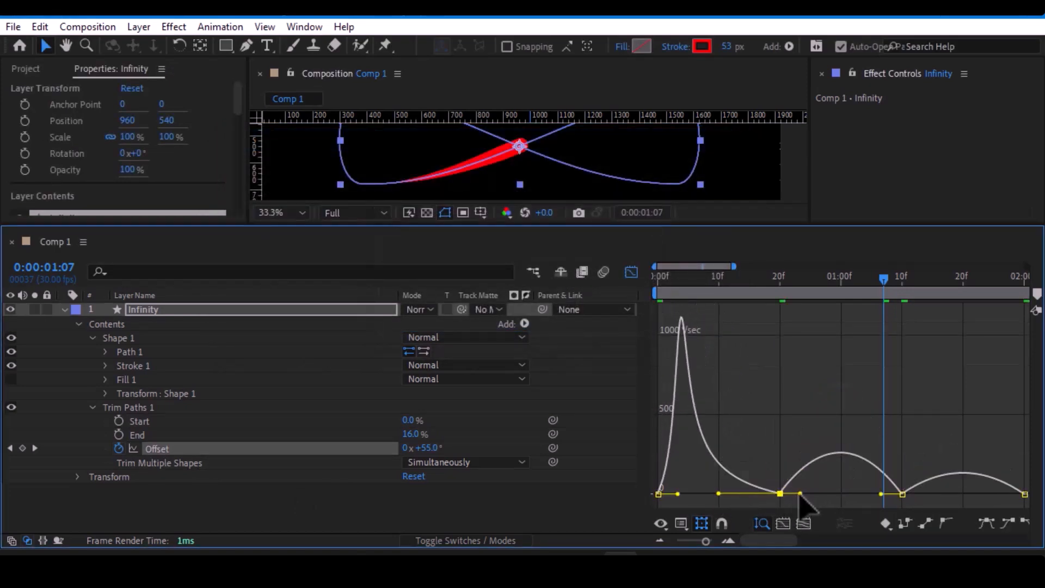
left_click_drag(780, 494, 784, 481)
left_click_drag(902, 494, 818, 473)
left_click(901, 476)
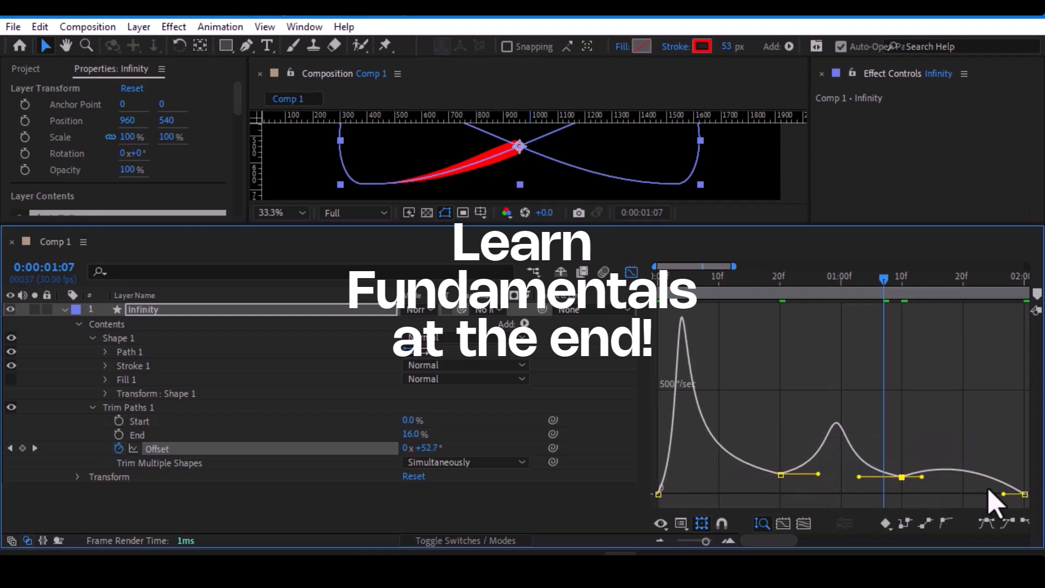
left_click(1023, 494)
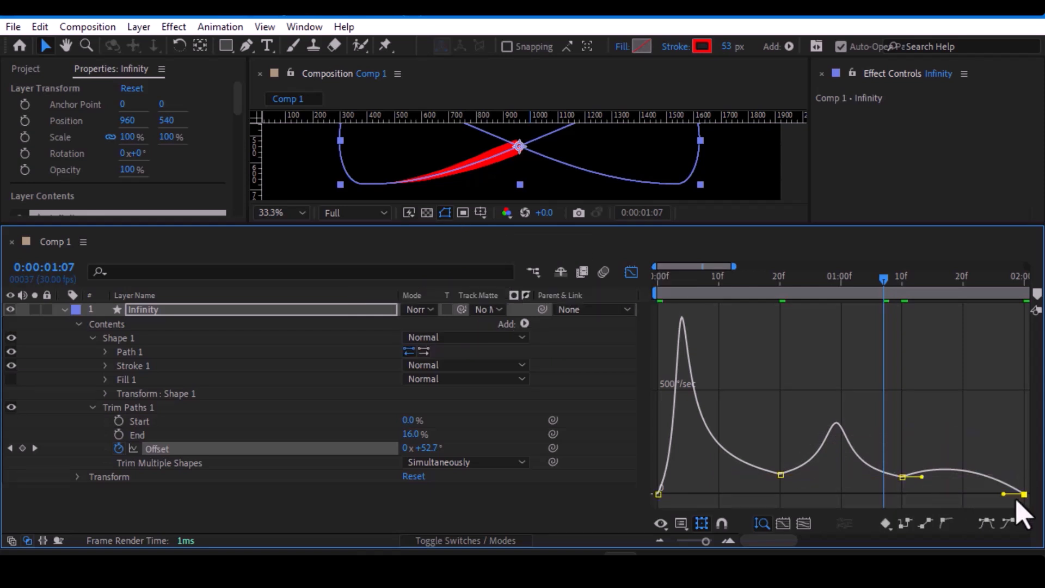
left_click_drag(1003, 494, 977, 494)
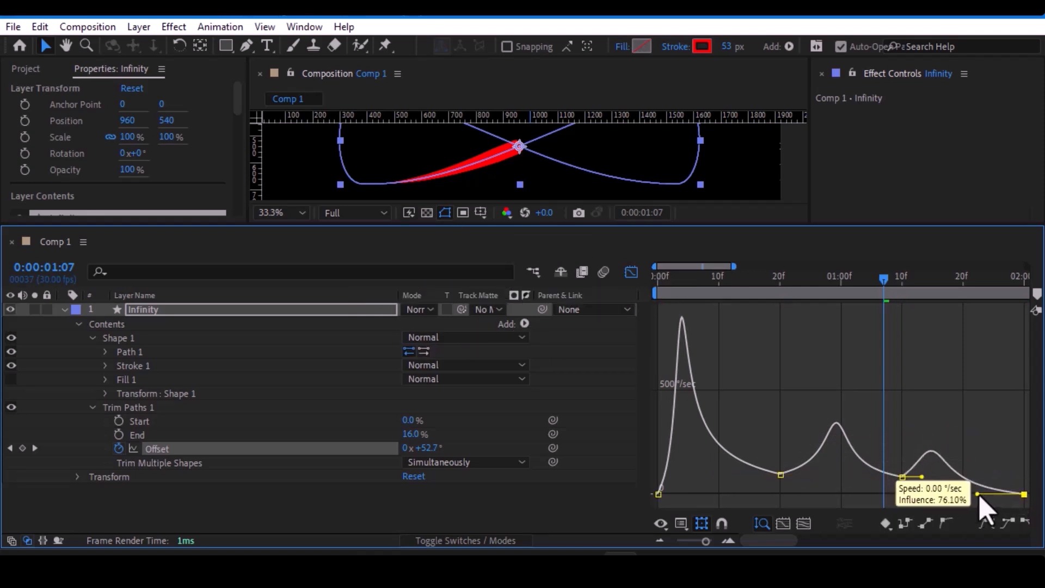
Smooth the final speed segment by shortening the last keyframe's incoming handle, lowering the speed at 0:00:01:10 and lengthening its outgoing handle.
key("Home")
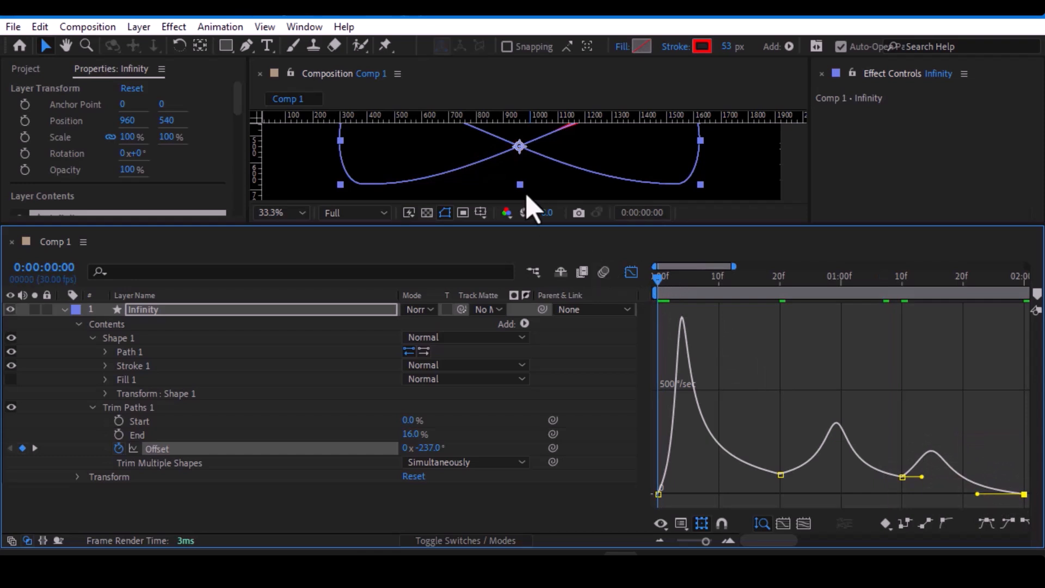
key("alt+slash")
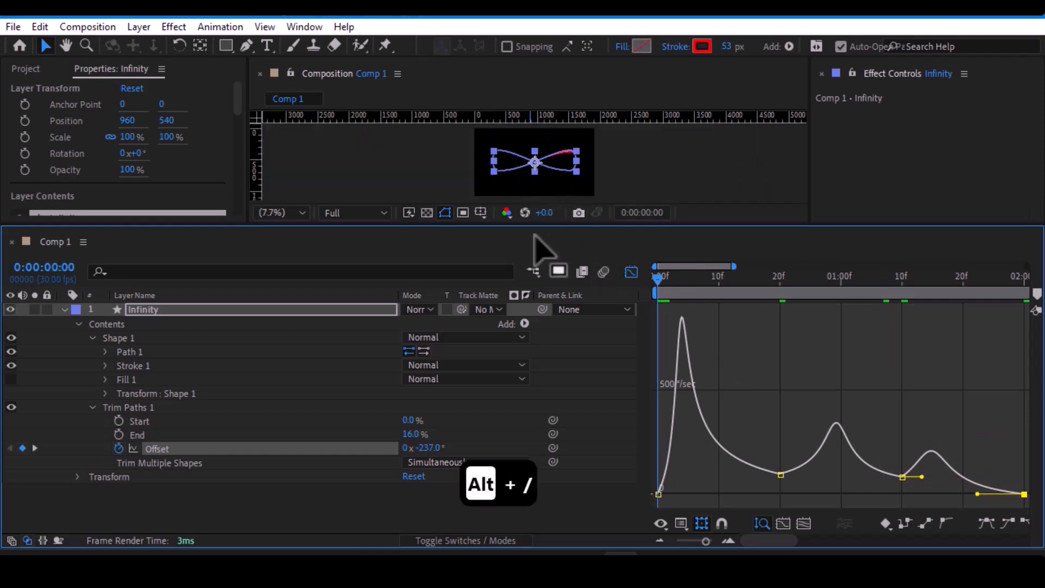
left_click_drag(533, 228, 526, 320)
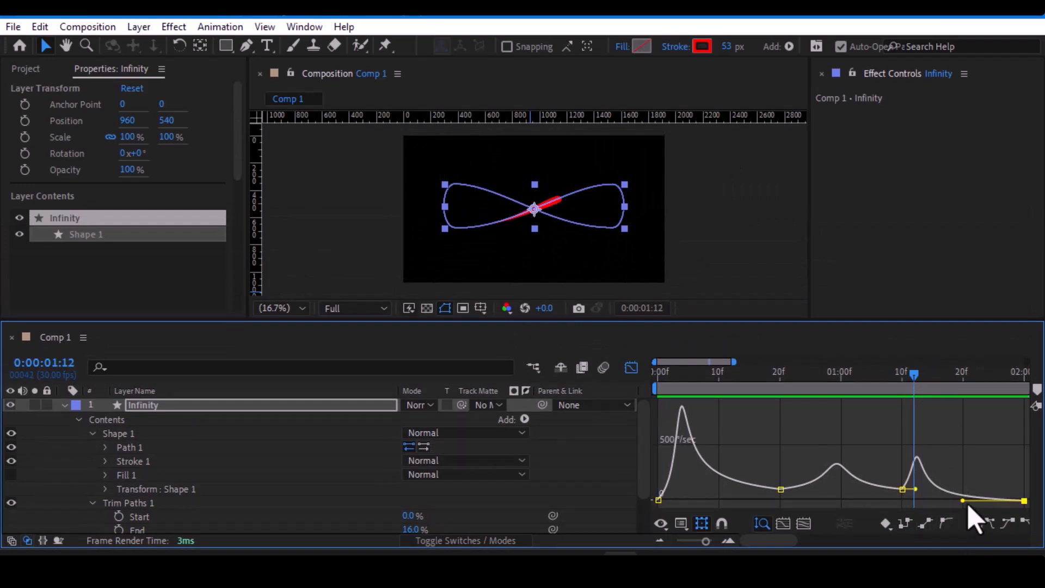
left_click_drag(963, 500, 1008, 500)
mouse_move(916, 488)
left_mouse_down()
mouse_move(958, 491)
mouse_move(902, 493)
left_mouse_up()
Collapse the Infinity layer's properties and switch from the graph editor back to the layer bars.
left_click(64, 404)
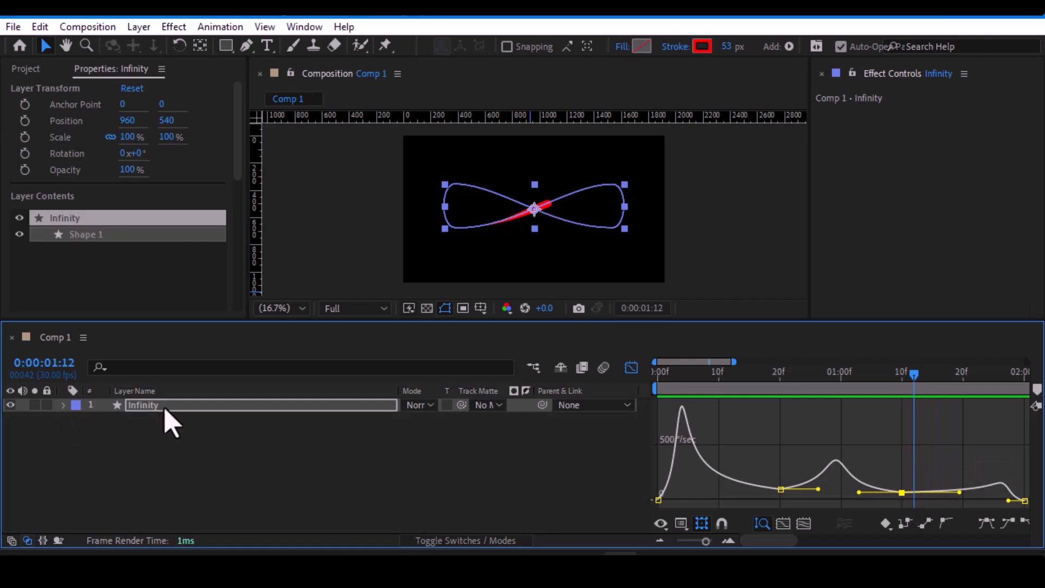
left_click(166, 407)
left_click(633, 368)
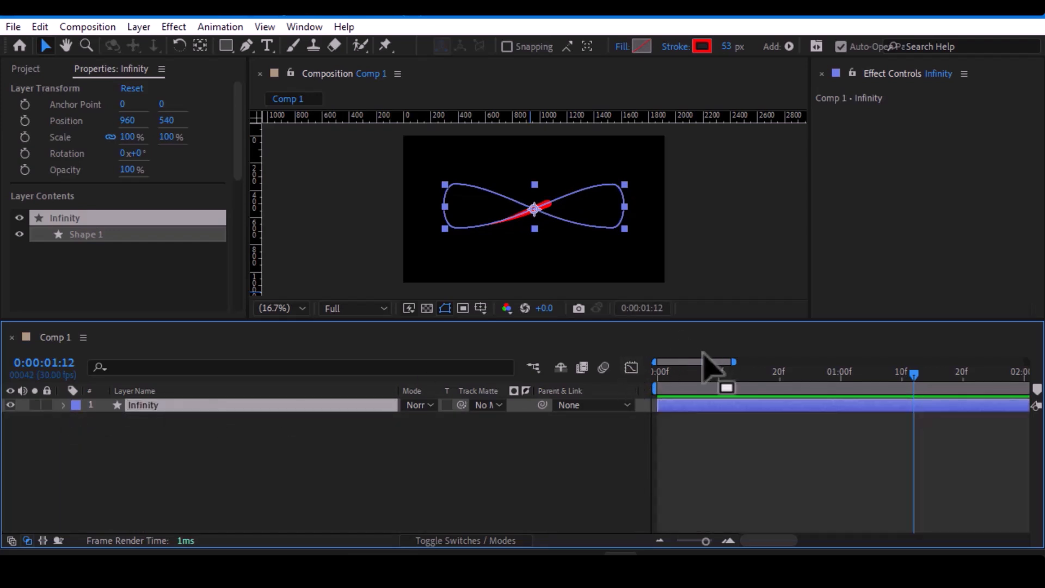
Apply the 4-Color Gradient effect to the Infinity layer.
left_click_drag(315, 322, 315, 344)
key("ctrl+space")
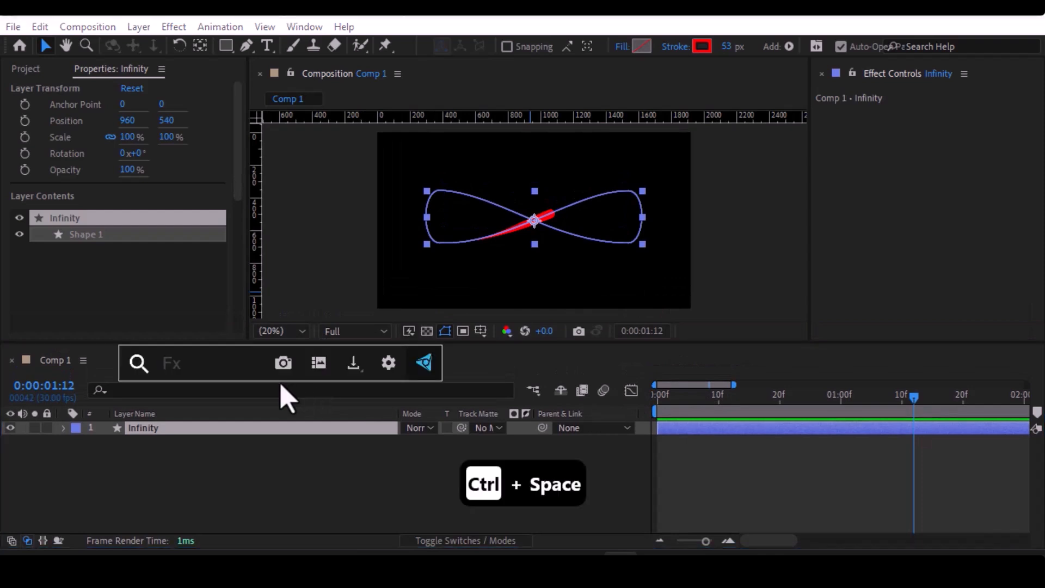
type("4")
key("Return")
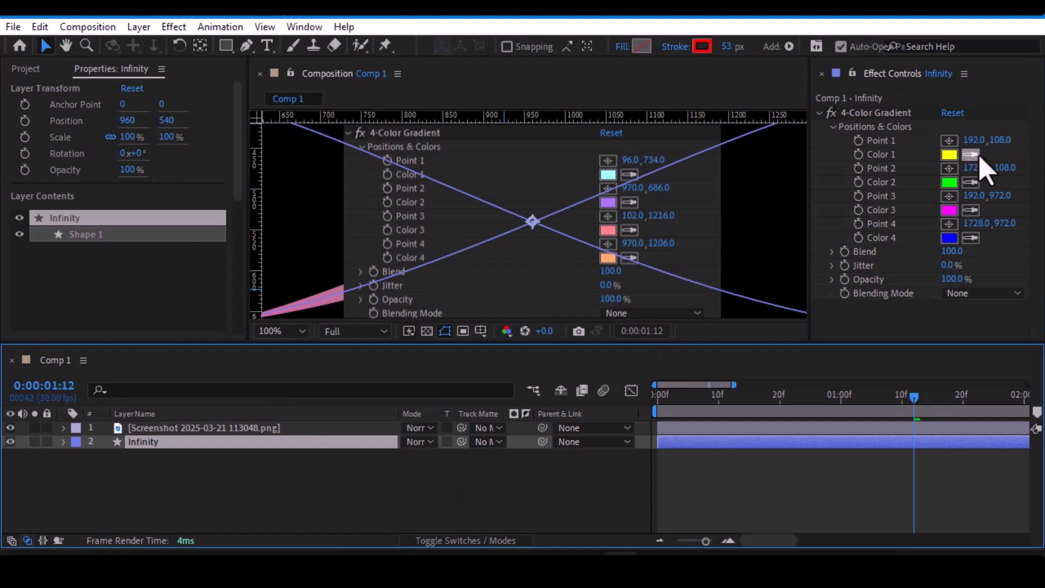
Sample the gradient's four colors from the reference screenshot: light cyan, purple, pink and orange for Colors 1 to 4.
left_click(970, 154)
left_click(601, 175)
left_click(609, 201)
left_click(970, 210)
left_click(608, 229)
left_click(608, 259)
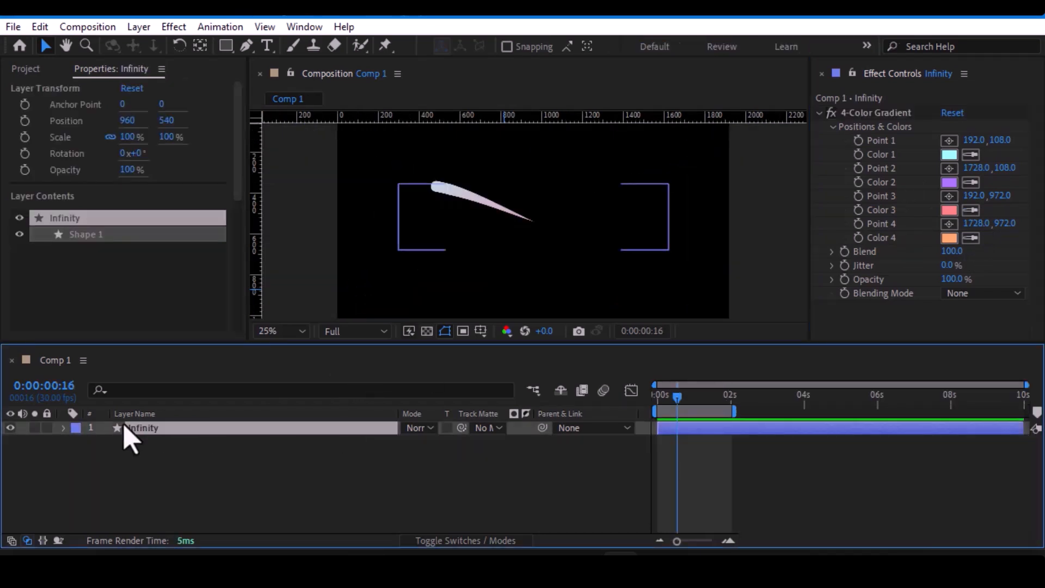
Apply the Deep Glow effect to the Infinity layer, return to the first frame and save the project.
key("ctrl+space")
type("dee")
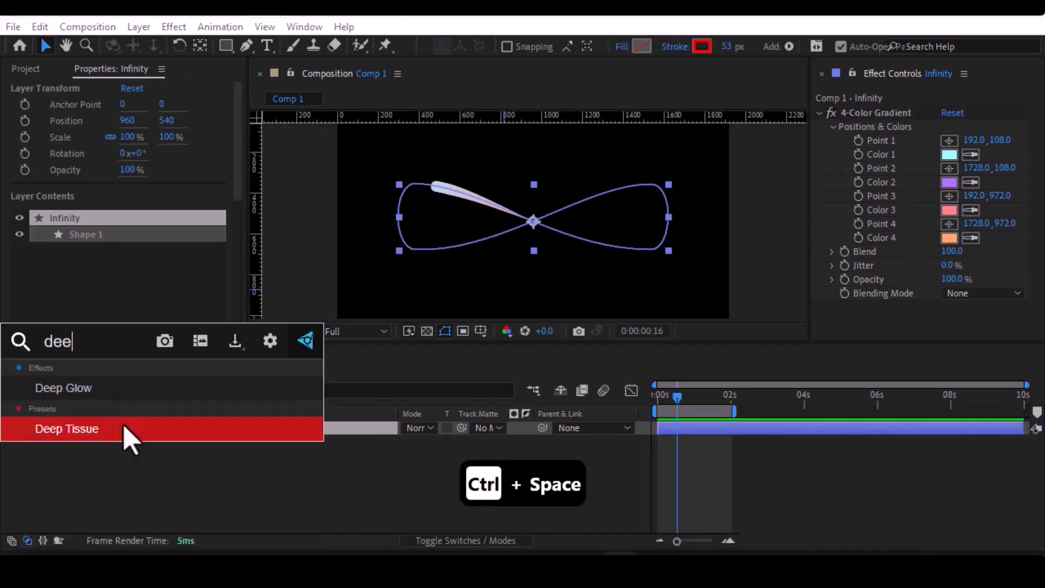
left_click(82, 389)
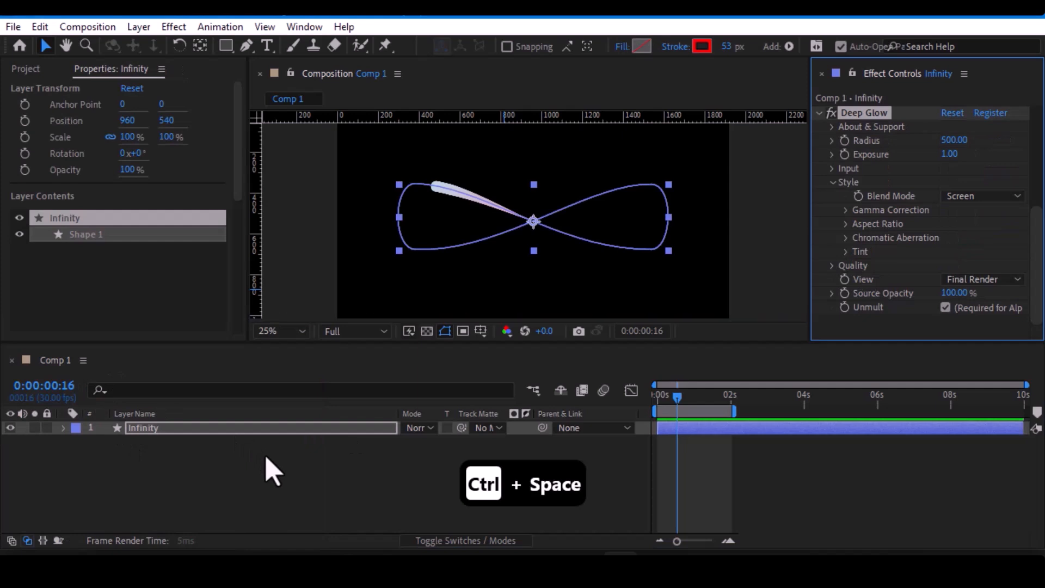
left_click(583, 455)
left_click_drag(678, 399, 648, 416)
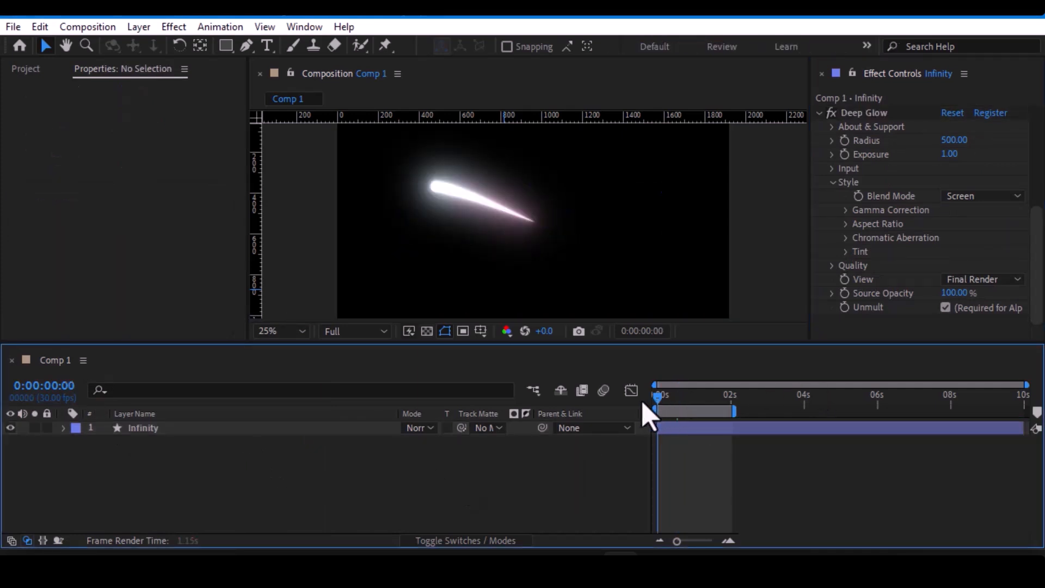
key("ctrl+s")
Create an INFINITY text layer with a 638 px font size and scale it to 118%.
left_click(267, 46)
left_click(396, 228)
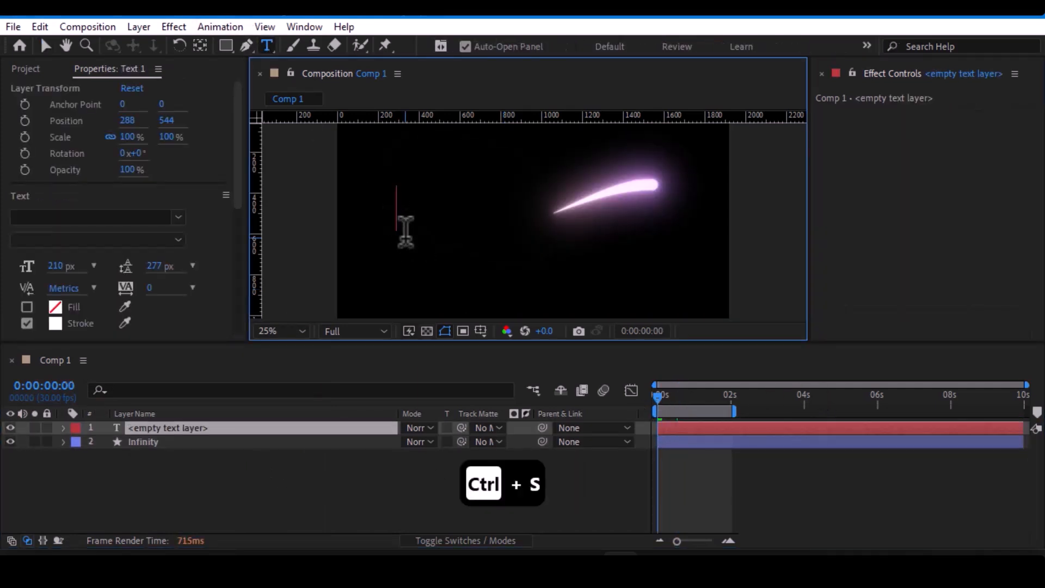
type("INFINITY")
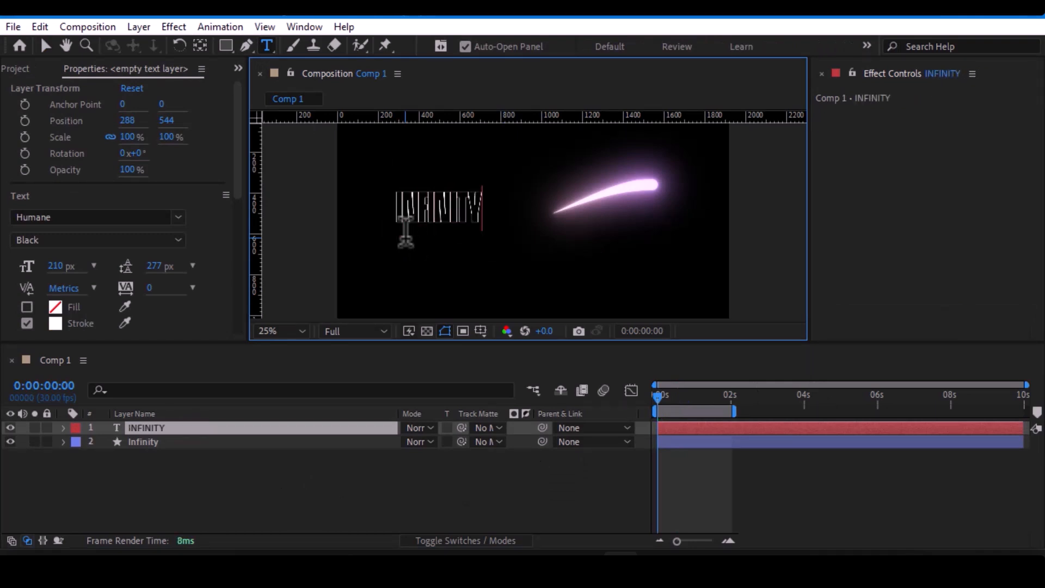
key("ctrl+a")
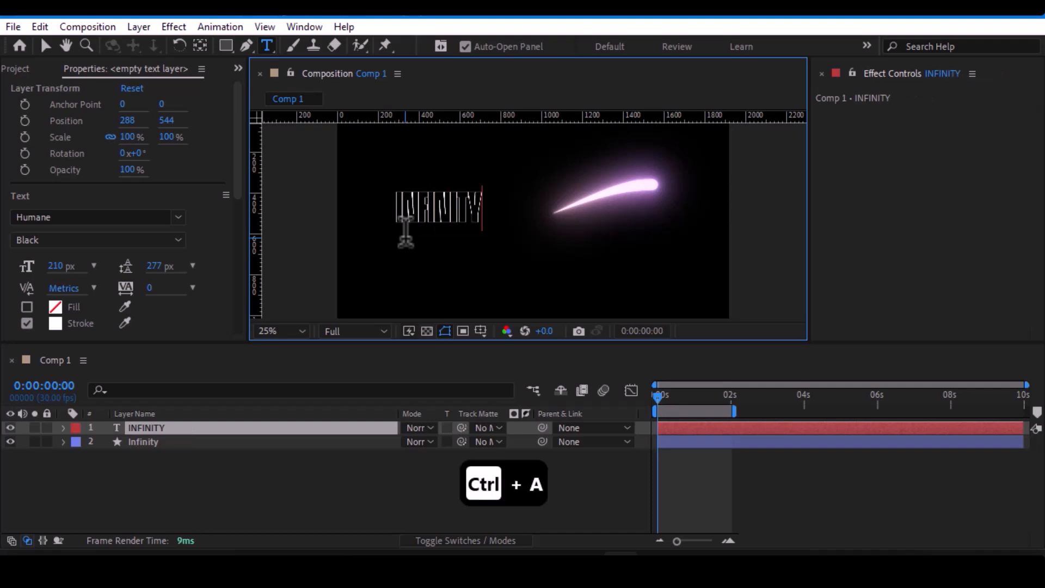
left_click_drag(59, 272, 349, 224)
left_click(48, 46)
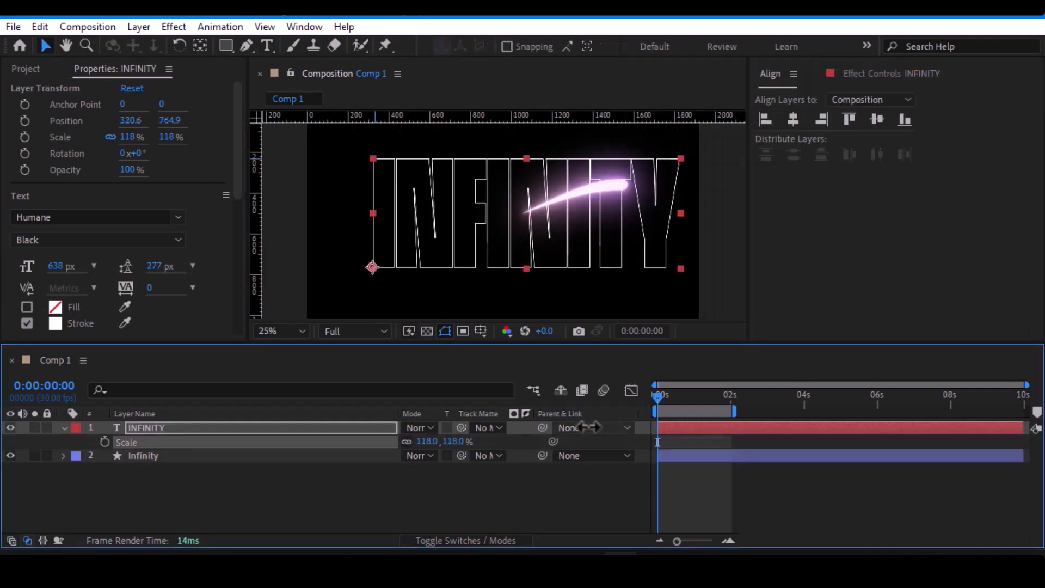
Center the INFINITY text horizontally and vertically in the composition and place its layer beneath the Infinity shape layer.
left_click(792, 119)
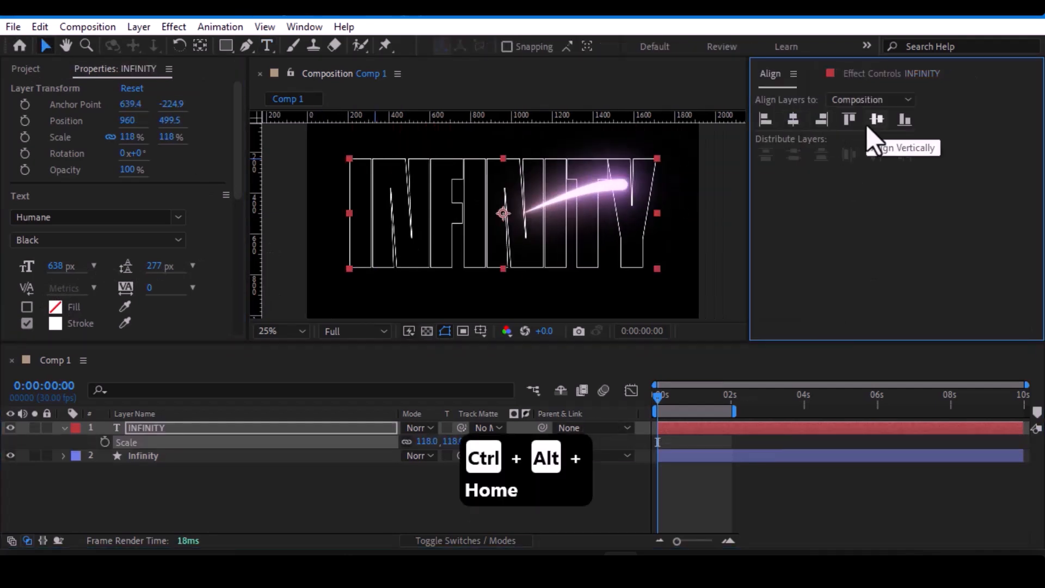
left_click(876, 119)
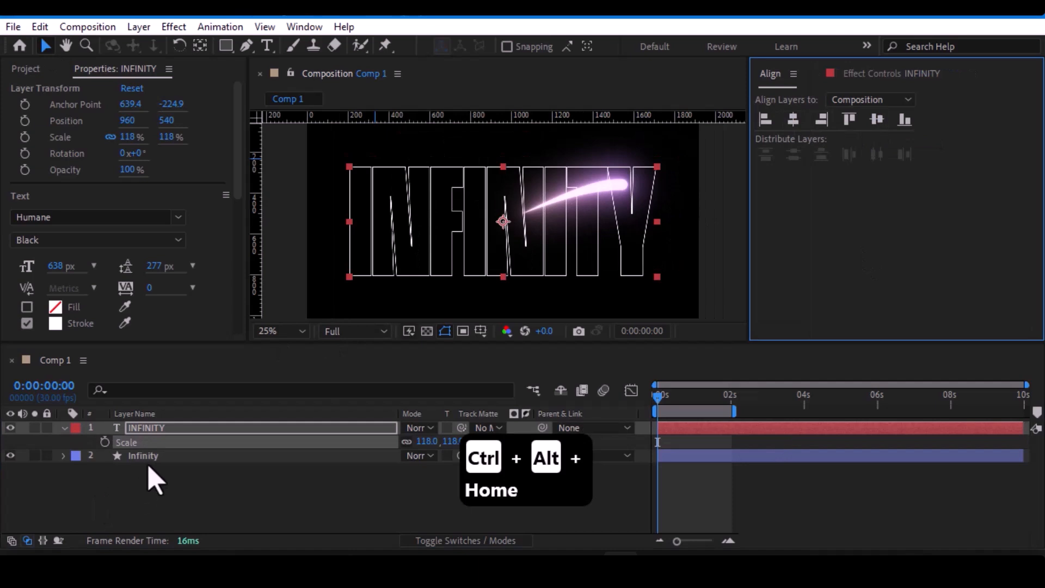
left_click_drag(163, 438, 164, 479)
Reveal the Infinity shape layer's keyframed Offset property and move the current time to 0:00:00:20.
left_click(158, 430)
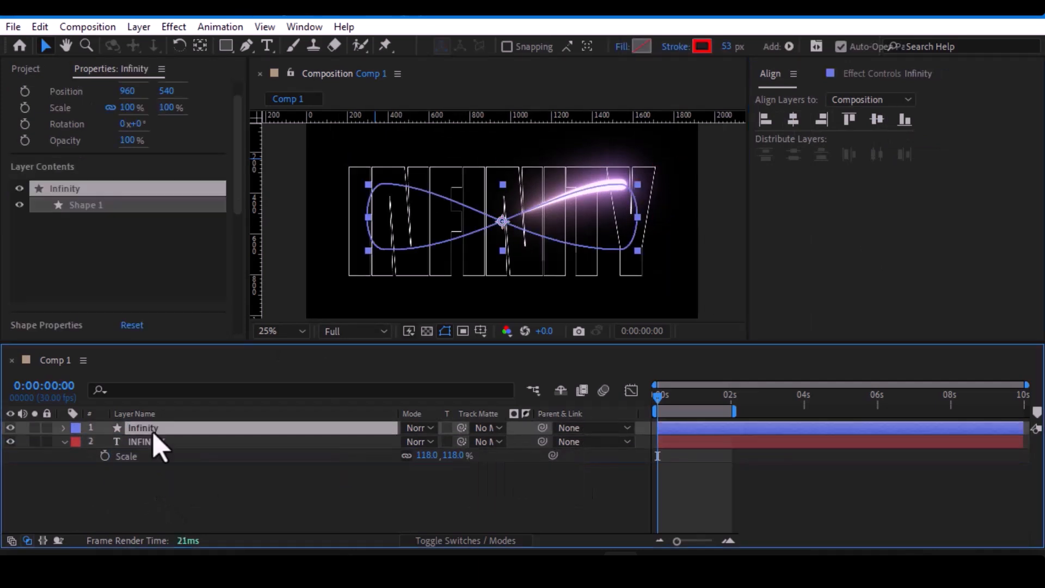
key("u")
left_click(786, 483)
left_click_drag(658, 400, 682, 401)
Make Color 1, Color 2 and Color 3 of the 4-Color Gradient more saturated cyan, purple and pinkish red.
left_click(887, 73)
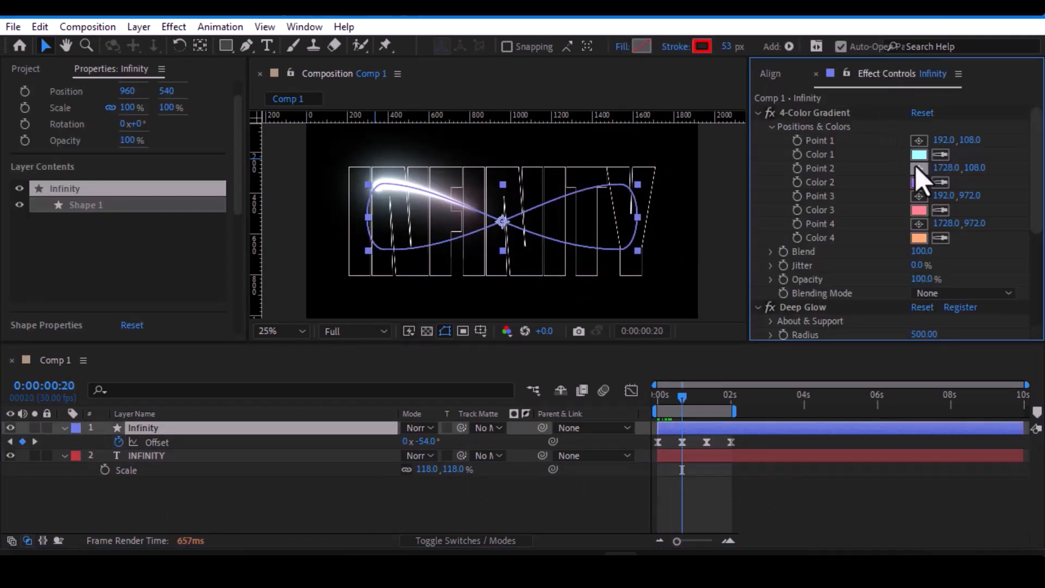
left_click(822, 115)
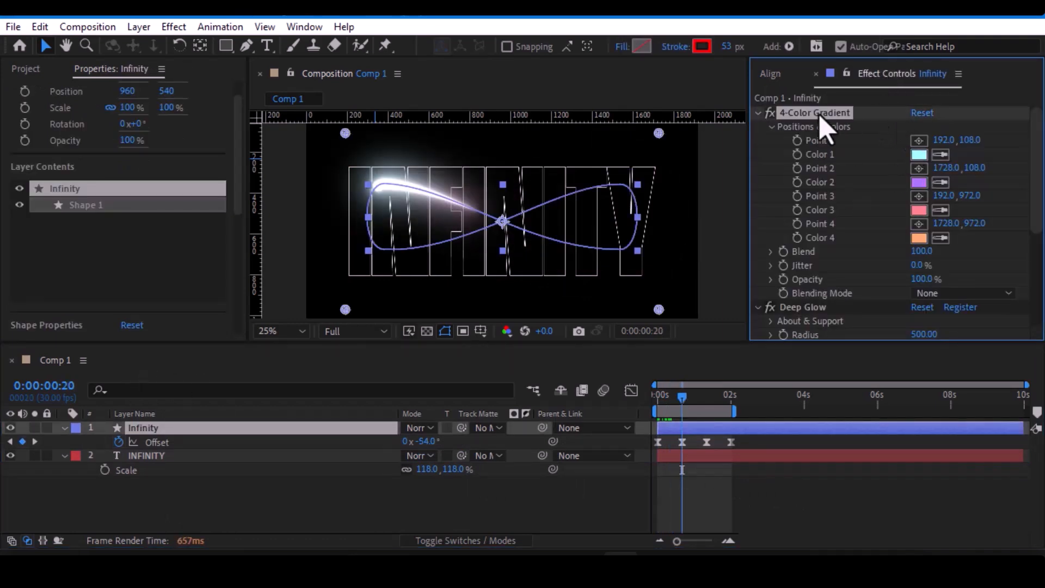
left_click(918, 154)
left_click(704, 127)
left_click(914, 130)
left_click(918, 182)
left_click(914, 130)
left_click_drag(683, 398, 699, 398)
left_click(918, 210)
left_click(697, 130)
left_click(915, 131)
Apply Drop Shadow to the Infinity layer and place it between the 4-Color Gradient and Deep Glow effects.
key("ctrl+space")
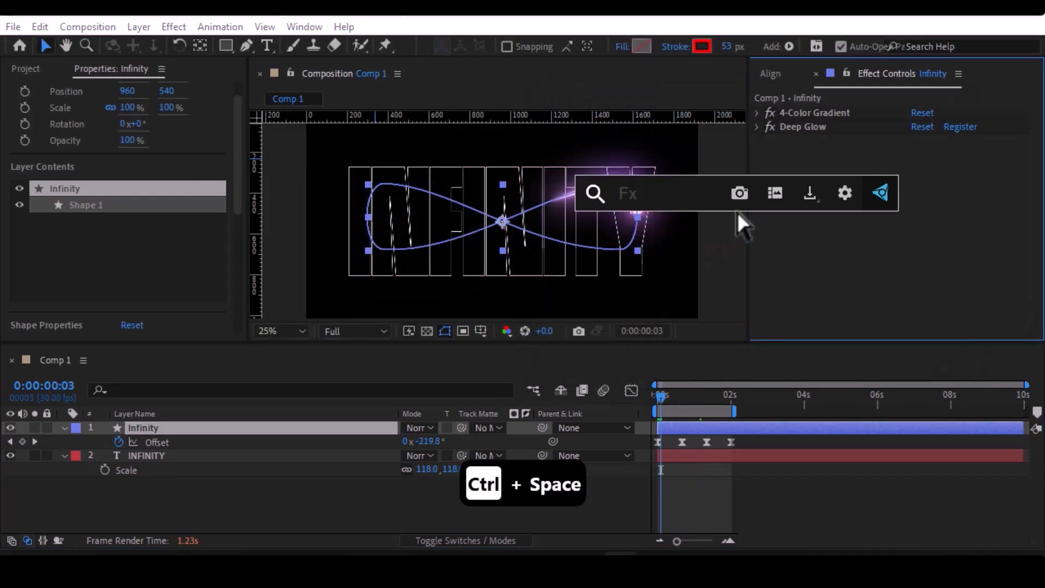
type("dr")
left_click(672, 245)
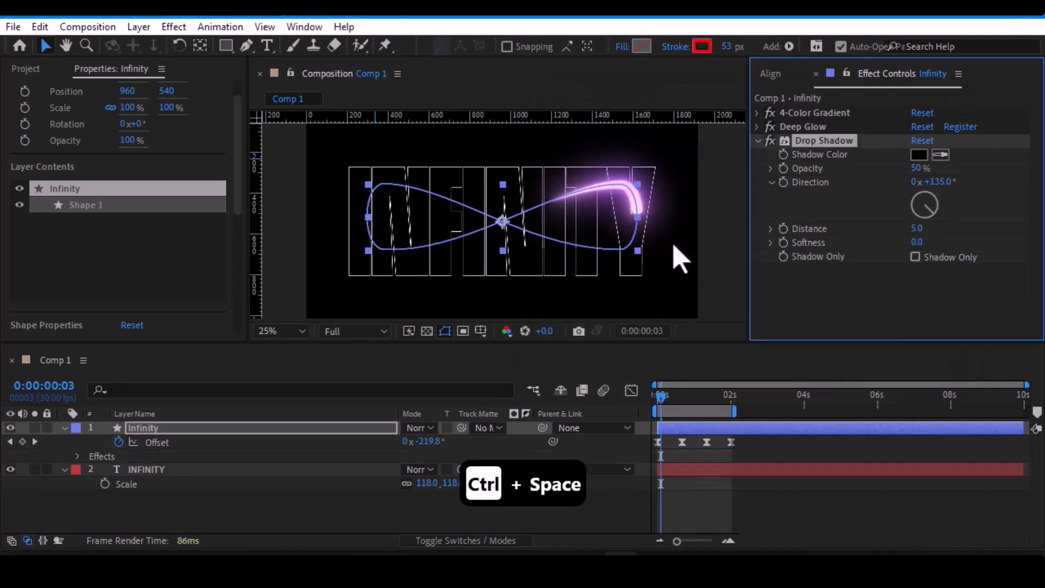
left_click_drag(795, 140, 805, 124)
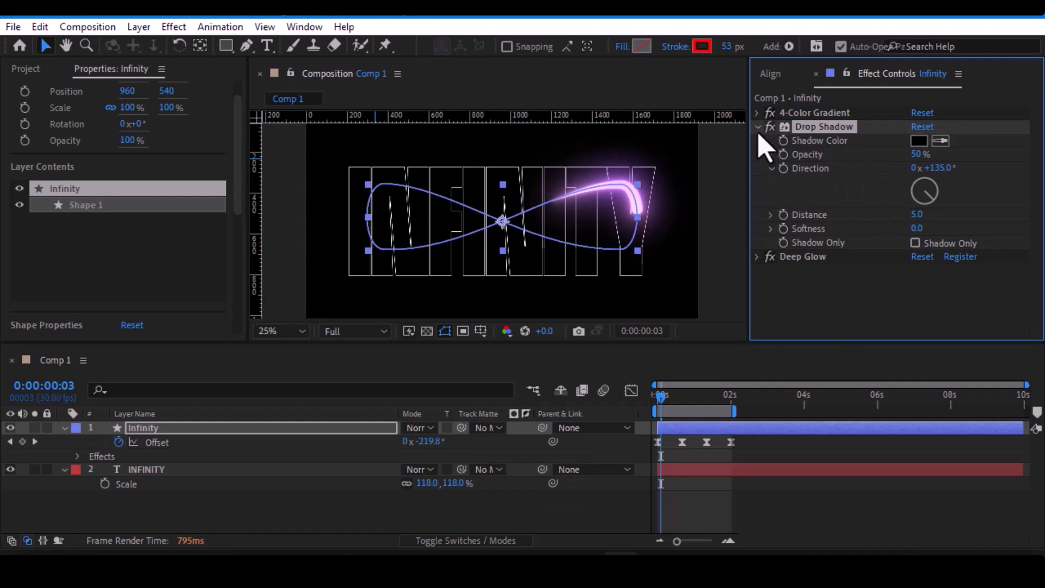
Set the Drop Shadow direction to 224° and distance to 28, and turn off Deep Glow.
left_click_drag(931, 196, 911, 209)
left_click_drag(931, 212, 934, 213)
left_click(757, 126)
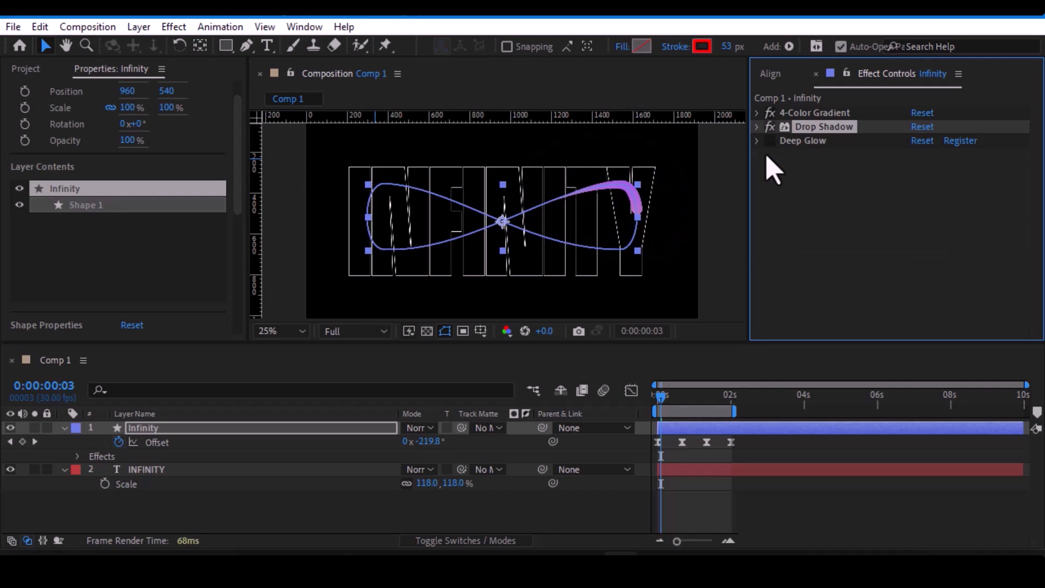
Set the Drop Shadow opacity to 70%, distance to 44 and softness to 25, and turn Deep Glow back on.
scroll(610, 211, "up", 2)
left_click_drag(615, 201, 485, 199)
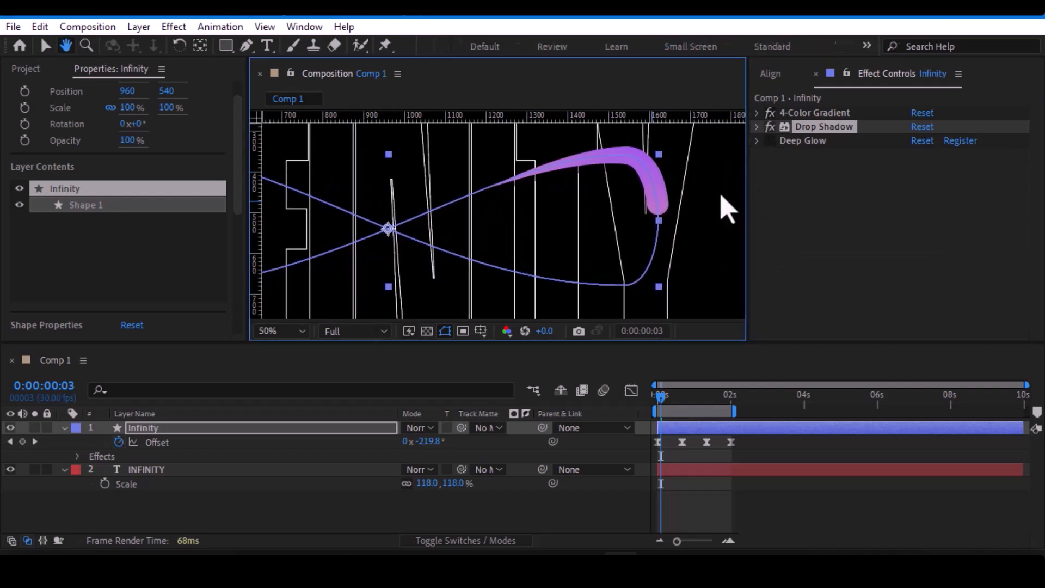
left_click(757, 129)
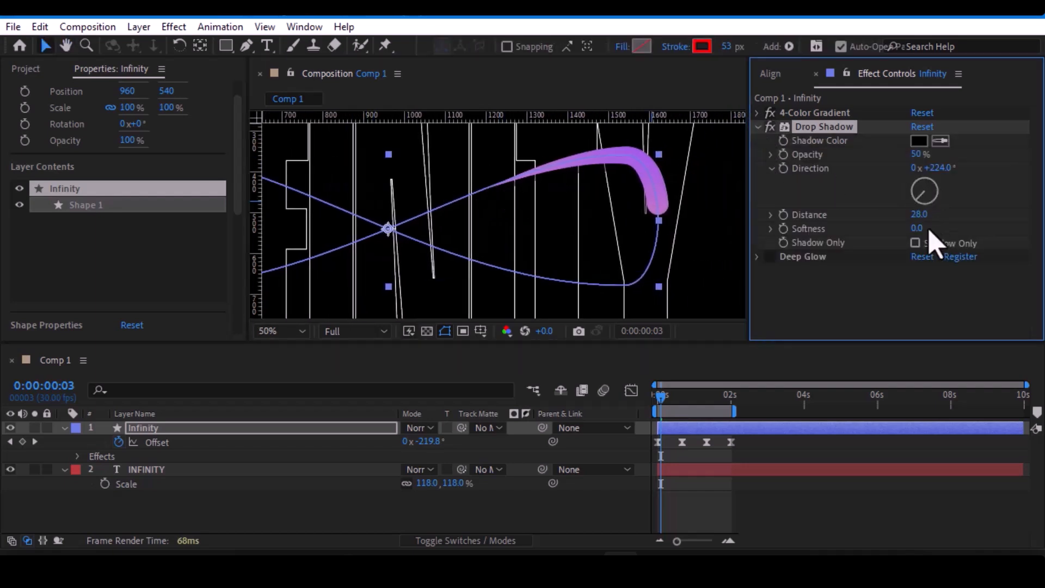
left_click_drag(933, 219, 919, 245)
left_click(770, 257)
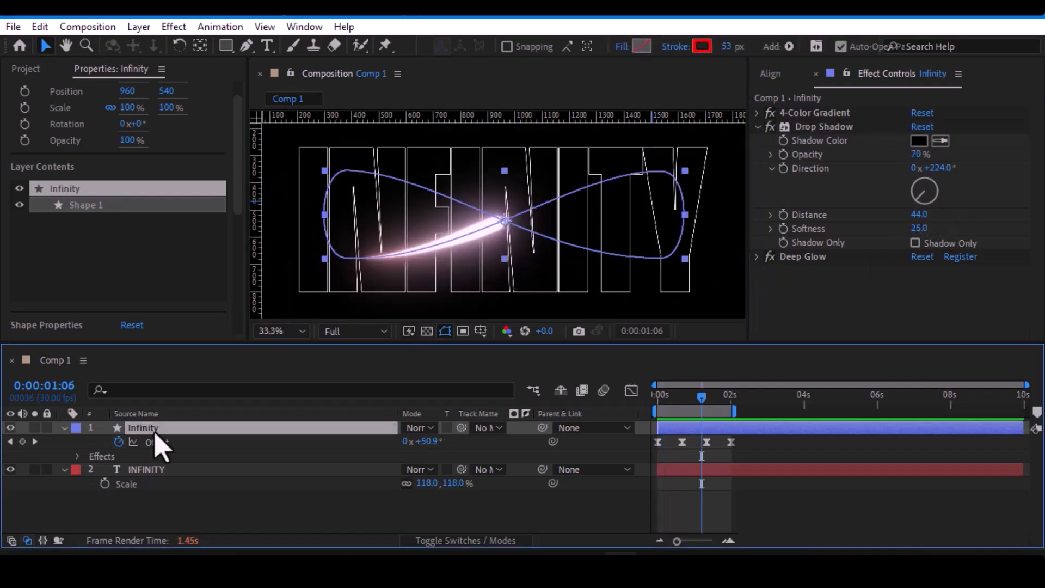
Duplicate the Infinity layer and shift all Offset keyframes of the lower Infinity layer to start at 0:00:00:05.
key("ctrl+d")
left_click(148, 441)
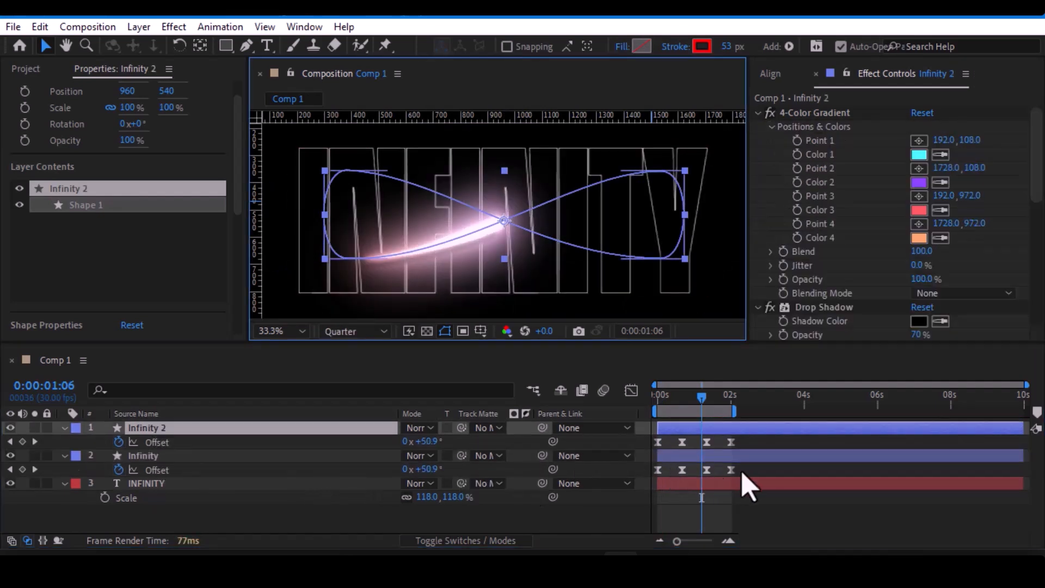
left_click(730, 470)
left_click_drag(705, 493, 644, 489)
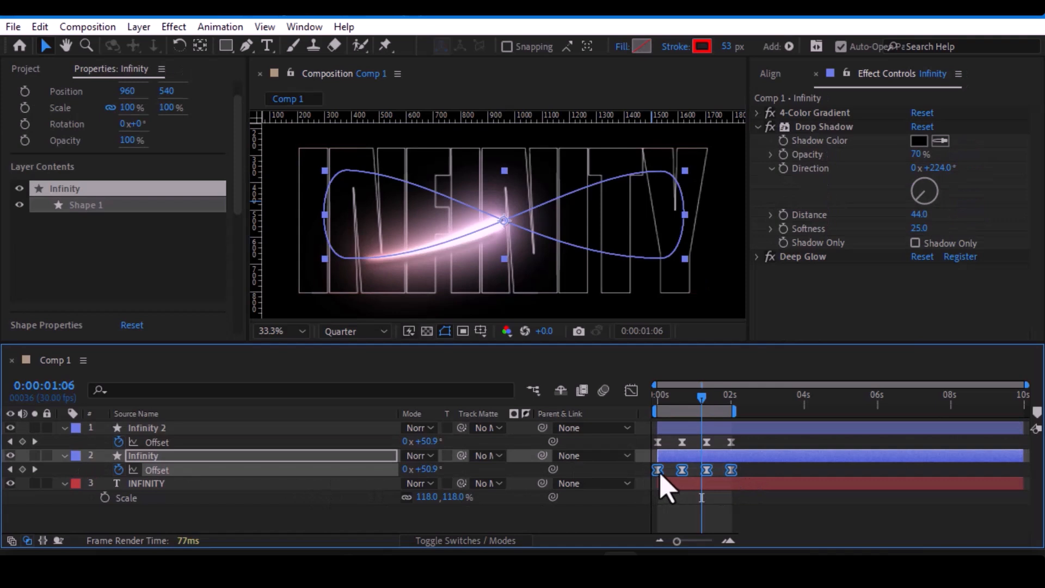
mouse_move(660, 472)
left_click_drag(659, 473, 664, 473)
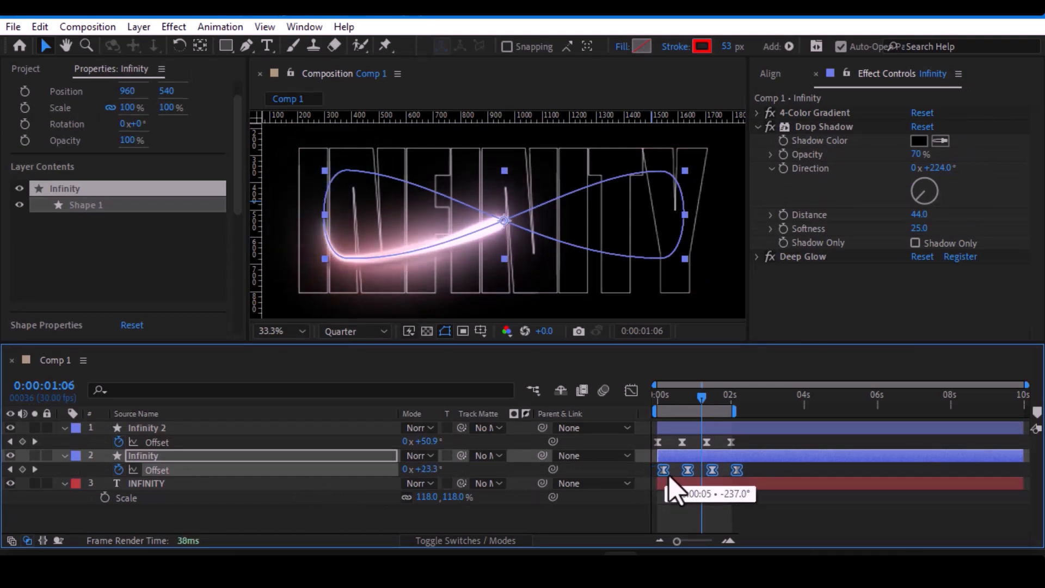
Set the lower Infinity layer's stroke width to 10 px and nudge its Offset keyframes slightly later.
left_click(727, 46)
type("10")
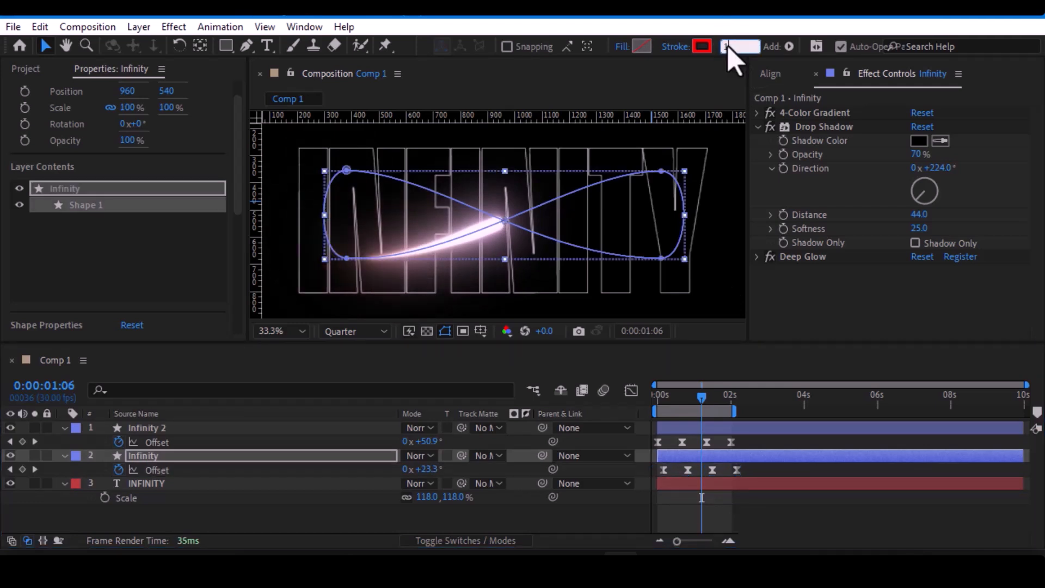
left_click(764, 543)
left_click_drag(756, 468, 664, 473)
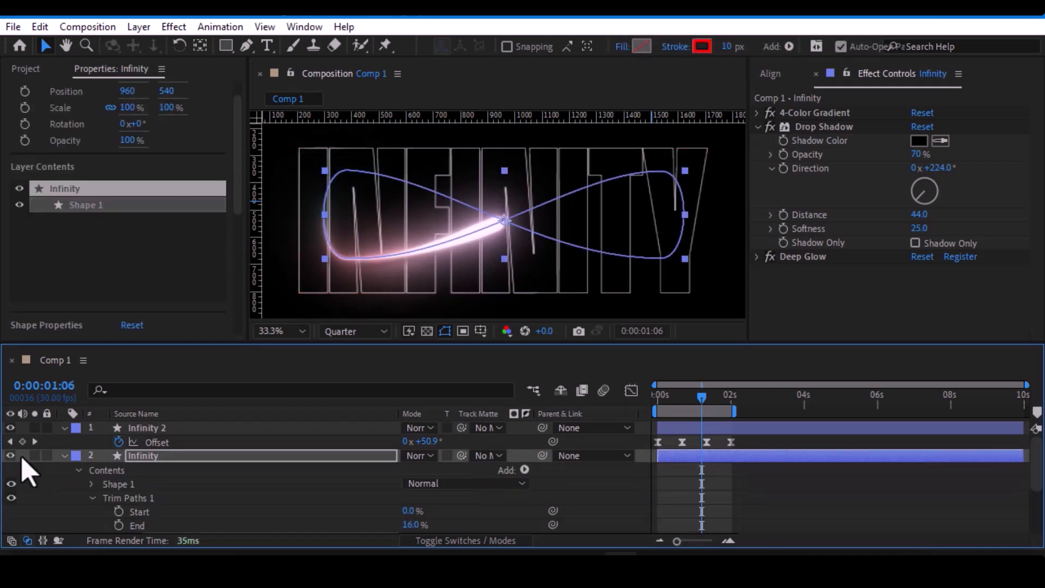
Solo the lower Infinity layer and set its Trim Paths Start to 11%.
left_click(34, 455)
left_click(751, 498)
scroll(408, 501, "down", 2)
left_click(408, 482)
mouse_move(409, 481)
left_mouse_down()
mouse_move(398, 482)
mouse_move(420, 475)
left_mouse_up()
key("ctrl+z")
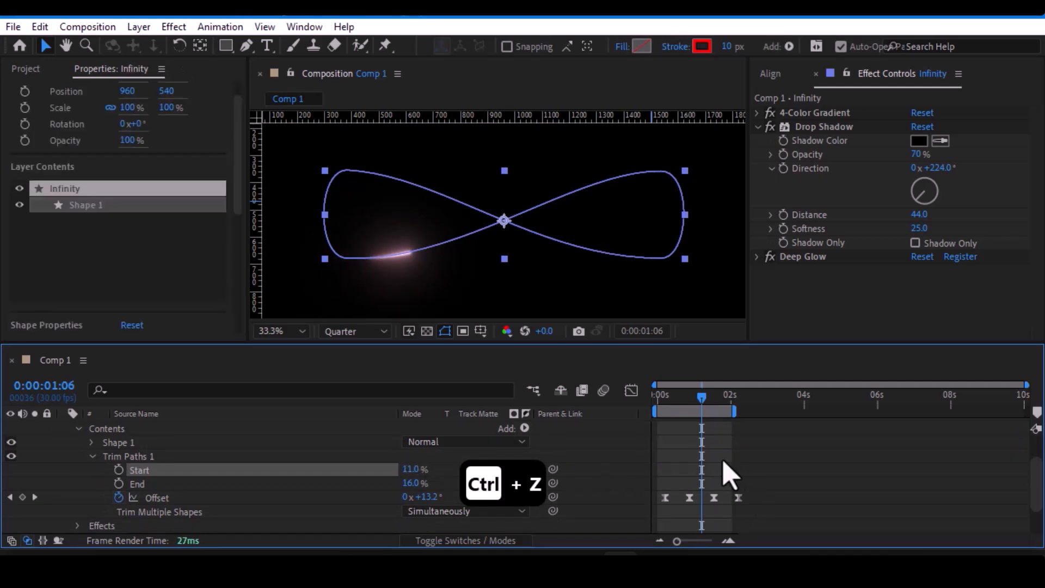
Add a Wiggle Paths operator to the contents of the lower Infinity layer.
scroll(724, 473, "up", 3)
left_click(777, 493)
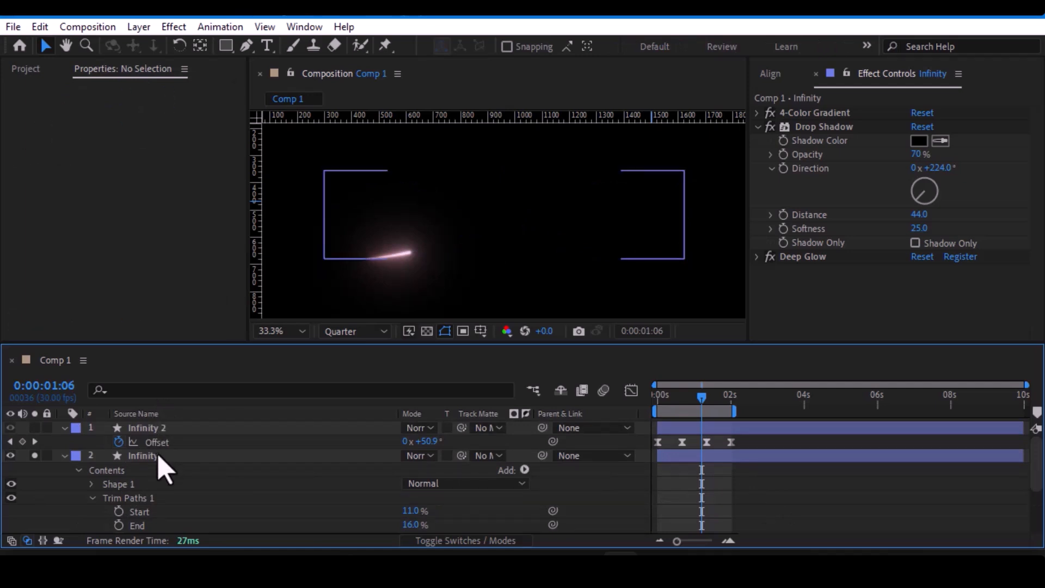
left_click(315, 471)
left_click(524, 469)
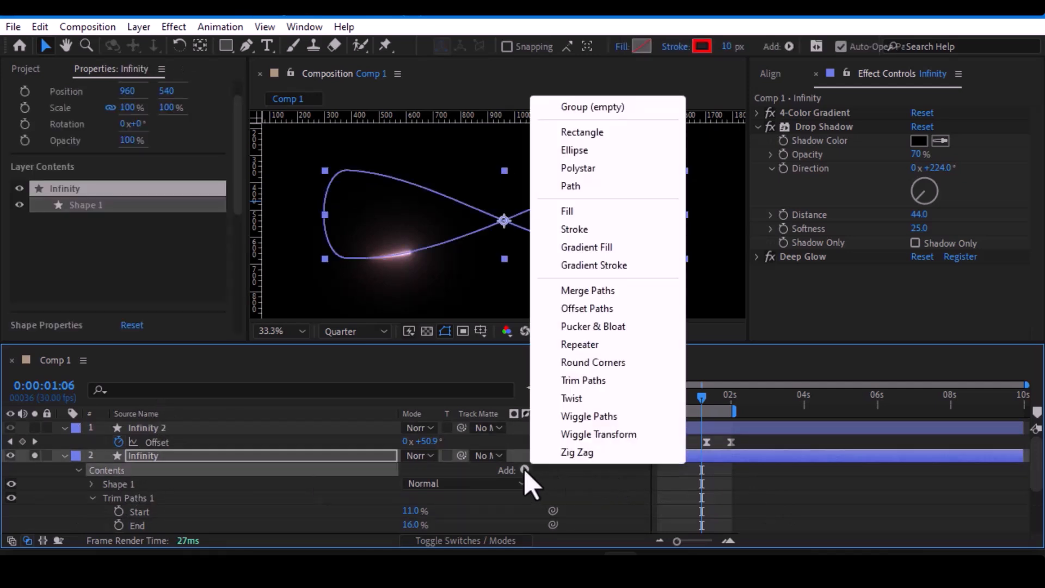
left_click(567, 416)
left_click(844, 478)
Enlarge the short wiggled stroke to 100% in the composition view and set the preview resolution to Full.
scroll(367, 262, "up", 3)
left_click_drag(340, 261, 565, 154)
left_click_drag(447, 222, 509, 212)
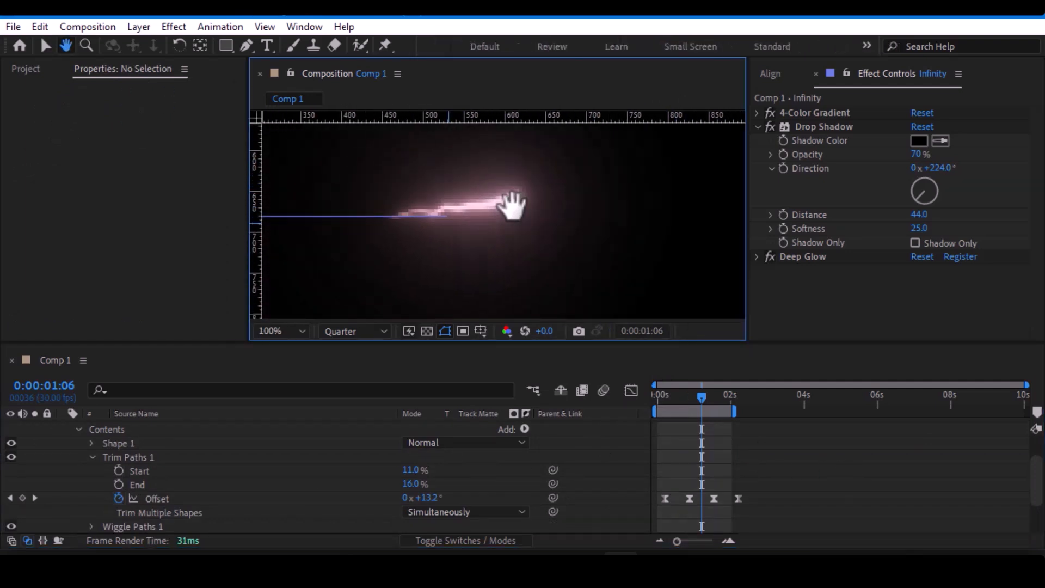
left_click(359, 332)
left_click(348, 374)
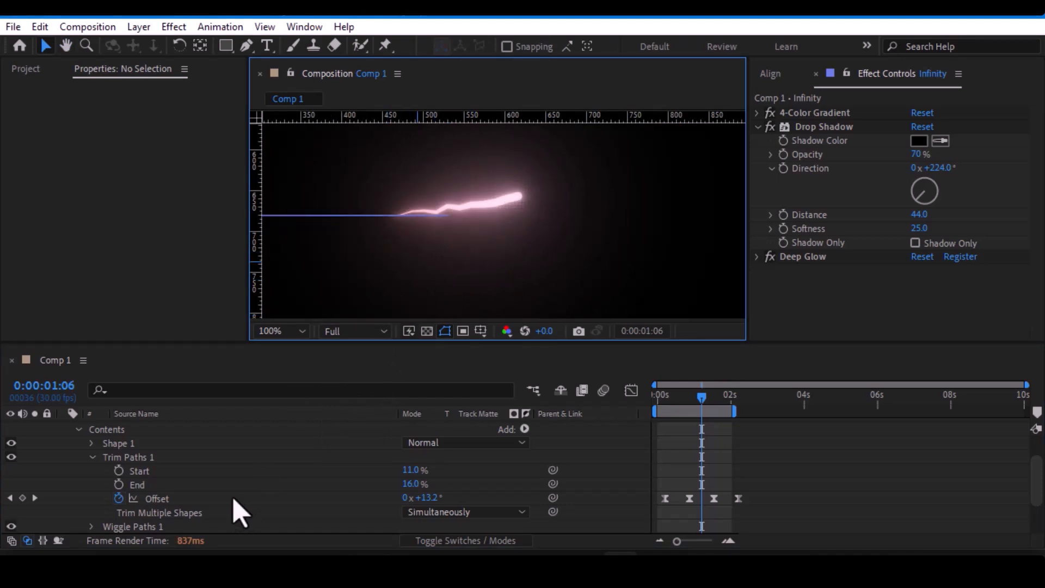
Set the Wiggle Paths Detail to 5 and edit its Wiggles/Second value.
scroll(234, 510, "down", 3)
left_click(92, 485)
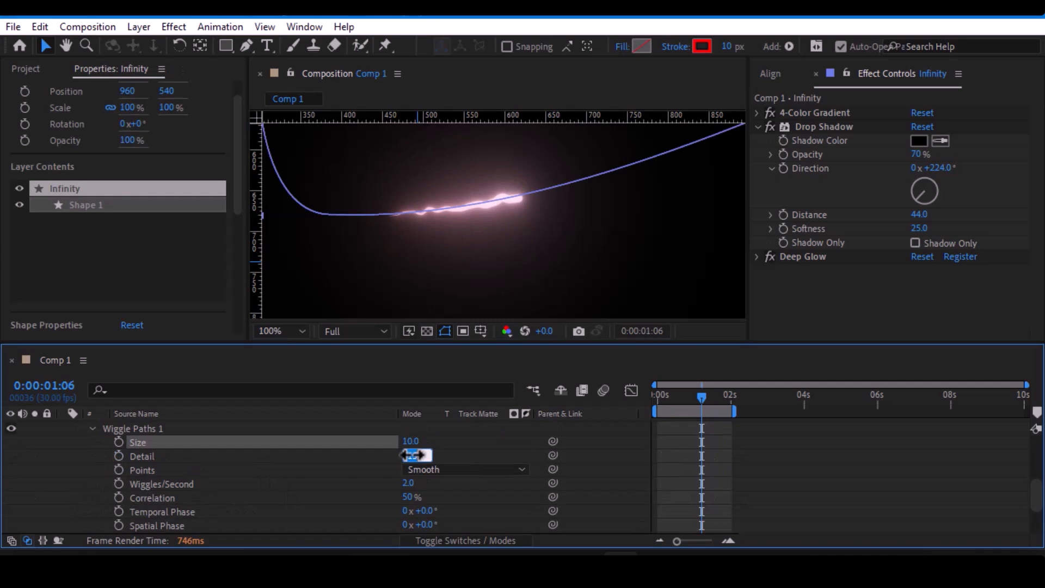
left_click(412, 454)
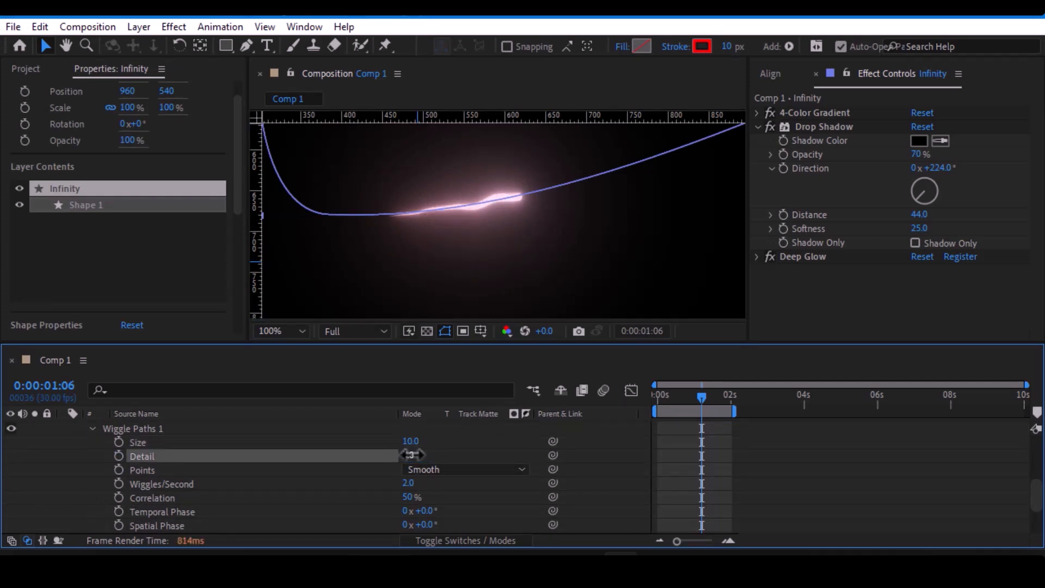
left_click(461, 459)
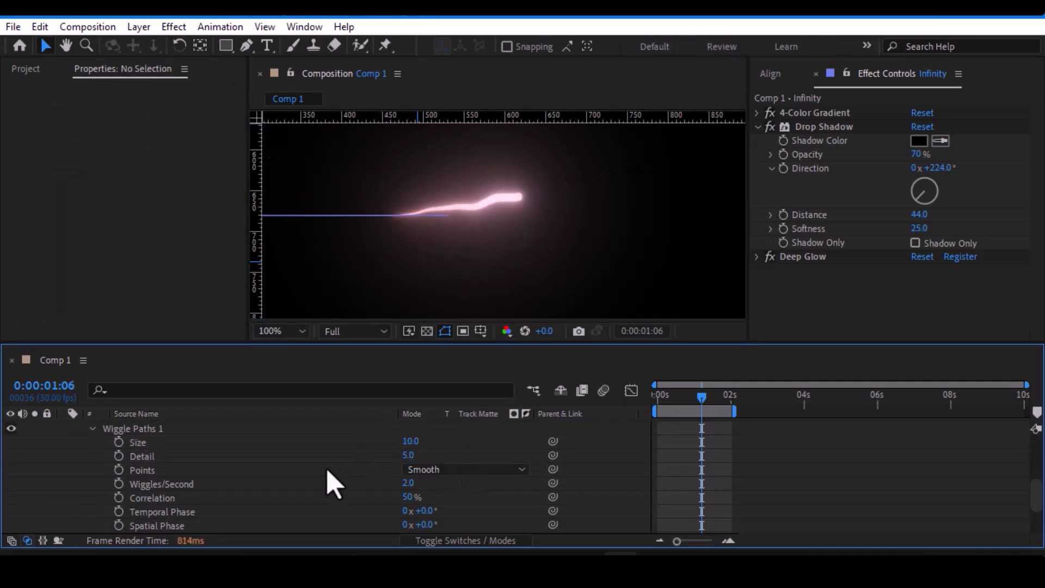
scroll(329, 487, "down", 2)
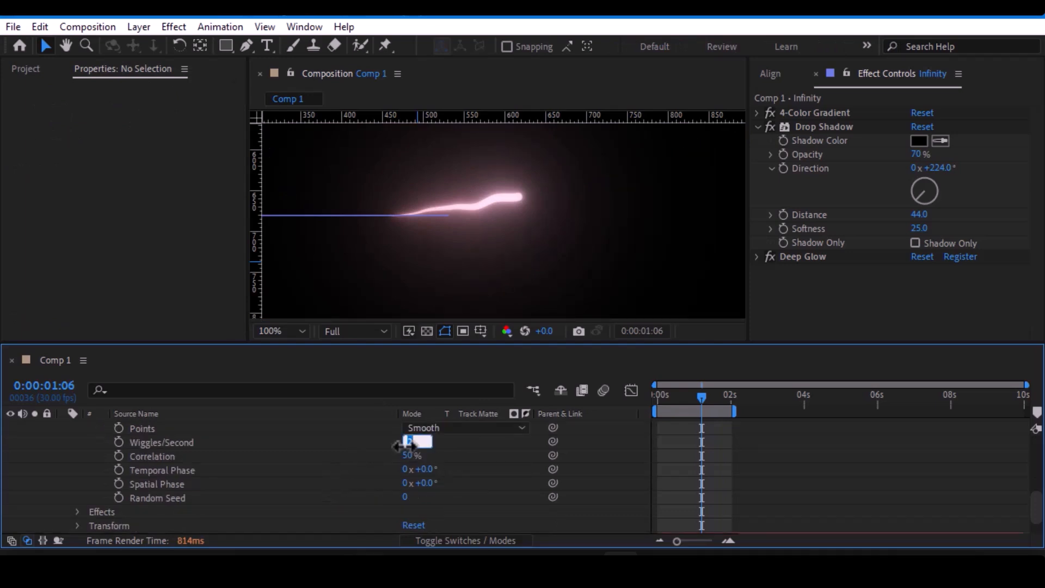
key("Return")
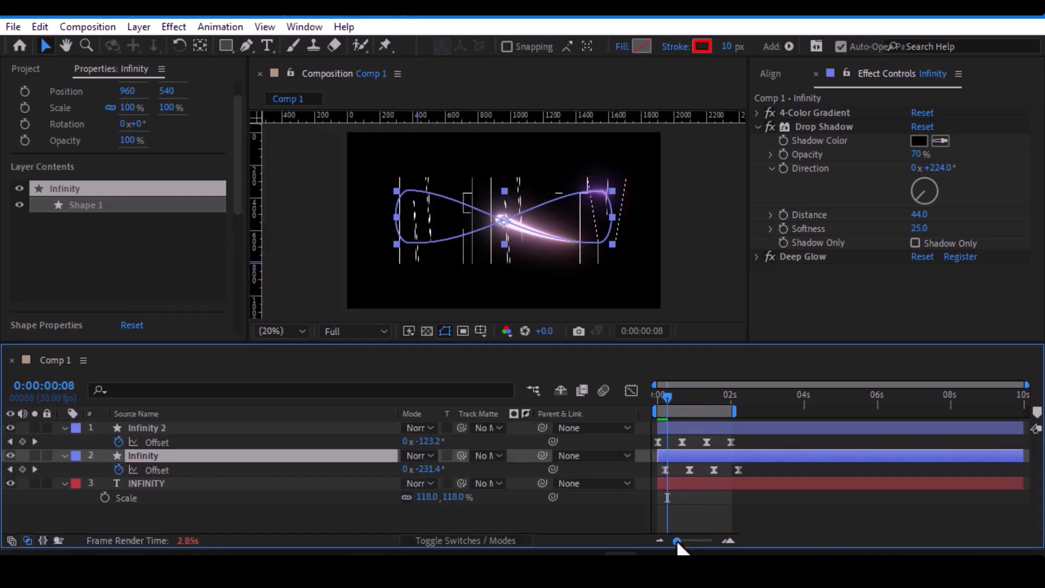
Select all Offset keyframes of the lower Infinity layer and shift them a few frames earlier.
left_click_drag(675, 541, 698, 545)
left_click_drag(865, 462, 675, 498)
left_click_drag(847, 464, 669, 475)
left_click_drag(675, 470, 665, 472)
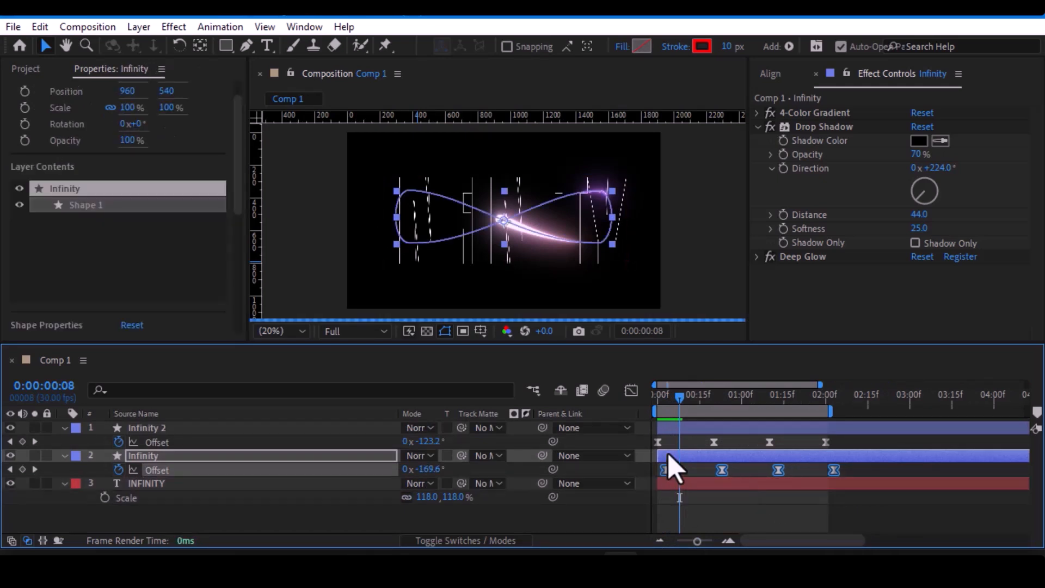
Move the last three Offset keyframes of the lower Infinity layer slightly later, keeping the first one in place.
left_click(706, 495)
left_click_drag(849, 464, 641, 475)
left_click_drag(858, 463, 769, 474)
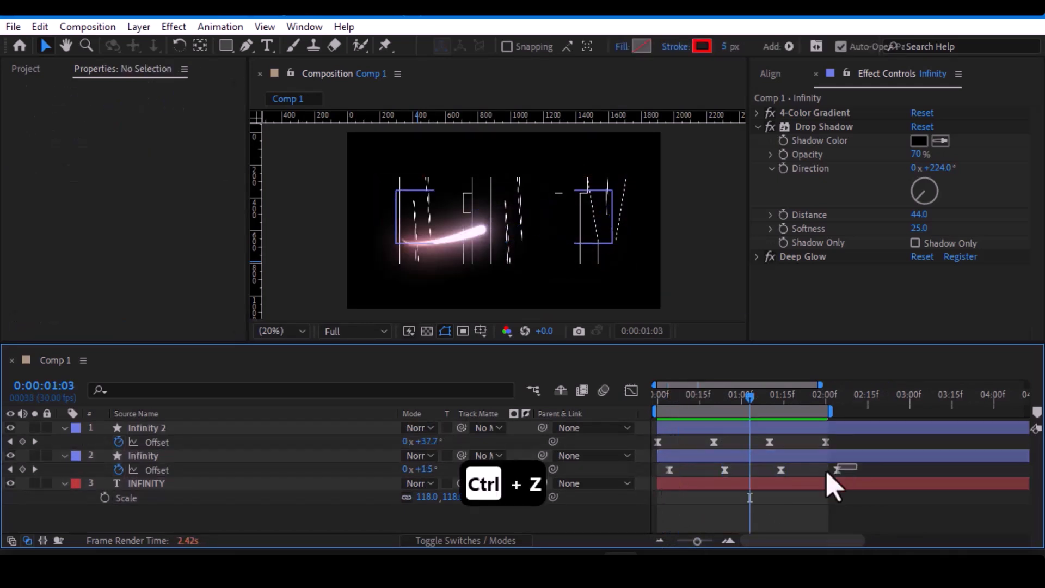
left_click_drag(780, 469, 787, 469)
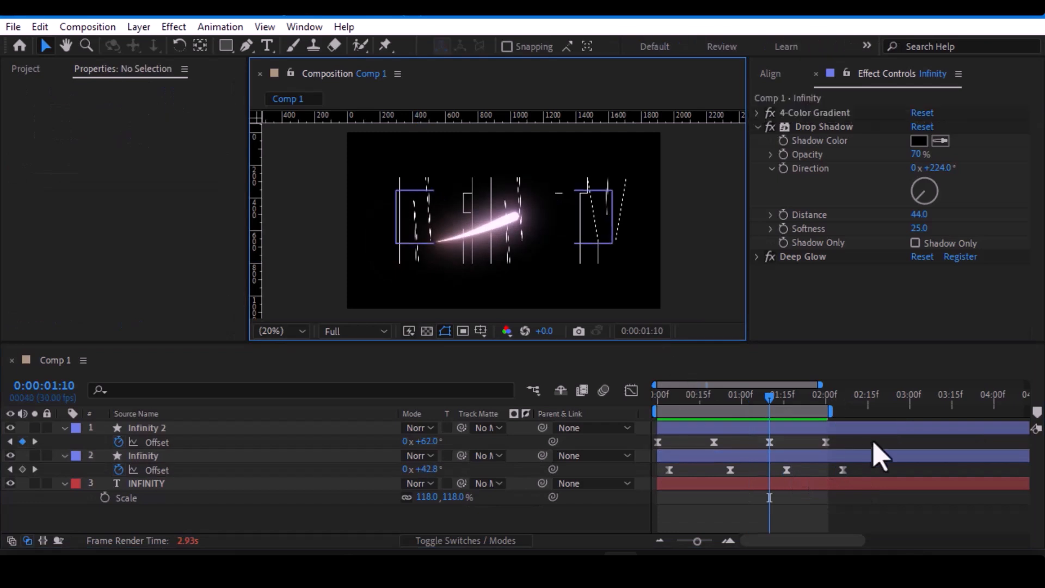
Compress the Offset keyframes of both Infinity layers in time so the last one falls at 0:00:01:18.
left_click_drag(866, 438, 657, 483)
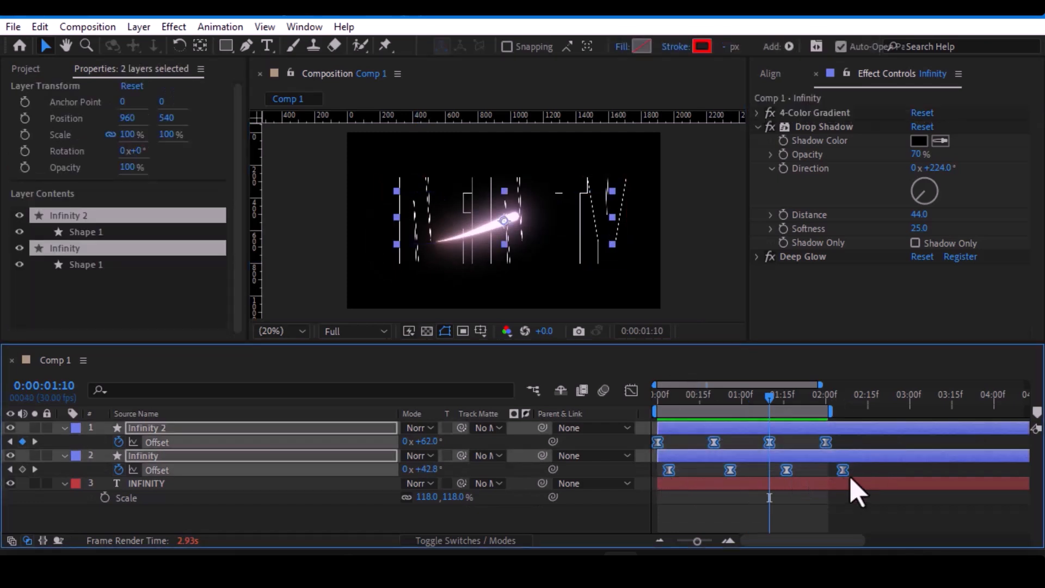
left_click_drag(843, 481, 794, 481)
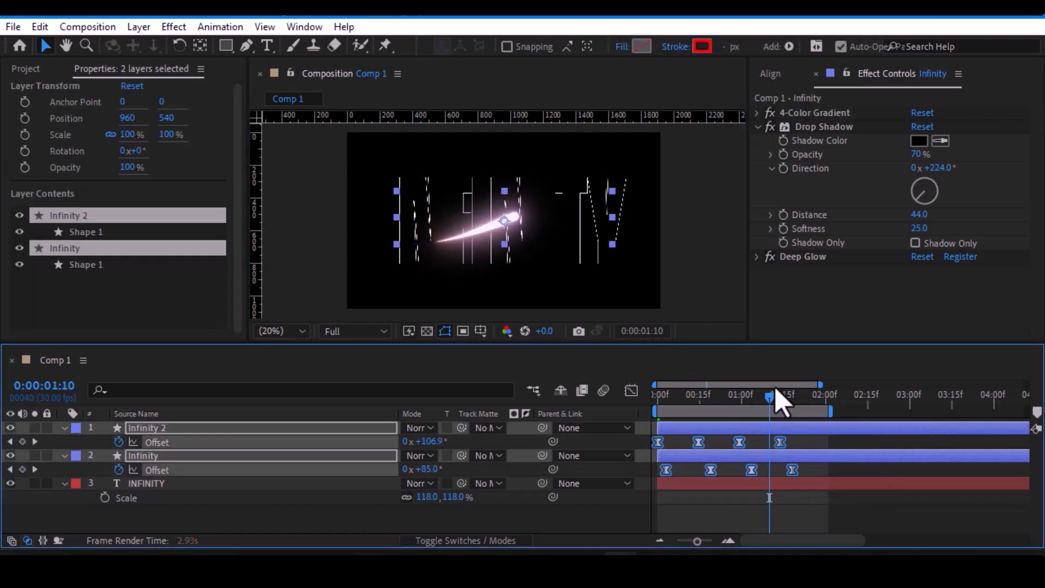
left_click_drag(768, 403, 791, 406)
left_click(801, 445)
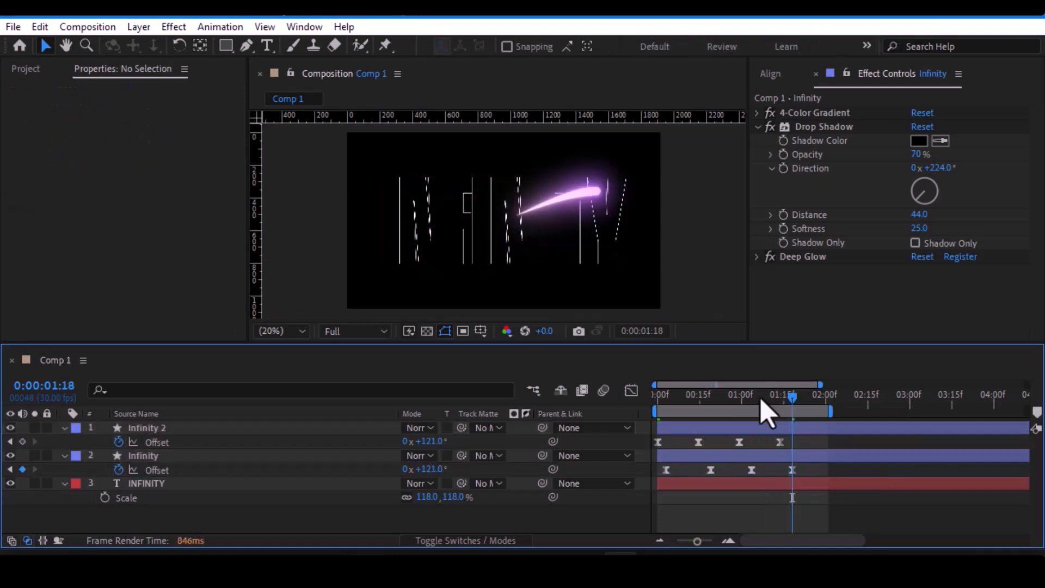
At 0:00:00:26, move only the second Offset keyframe of the lower Infinity layer slightly later.
left_click_drag(722, 399, 730, 400)
left_click(710, 471)
key("ctrl+z")
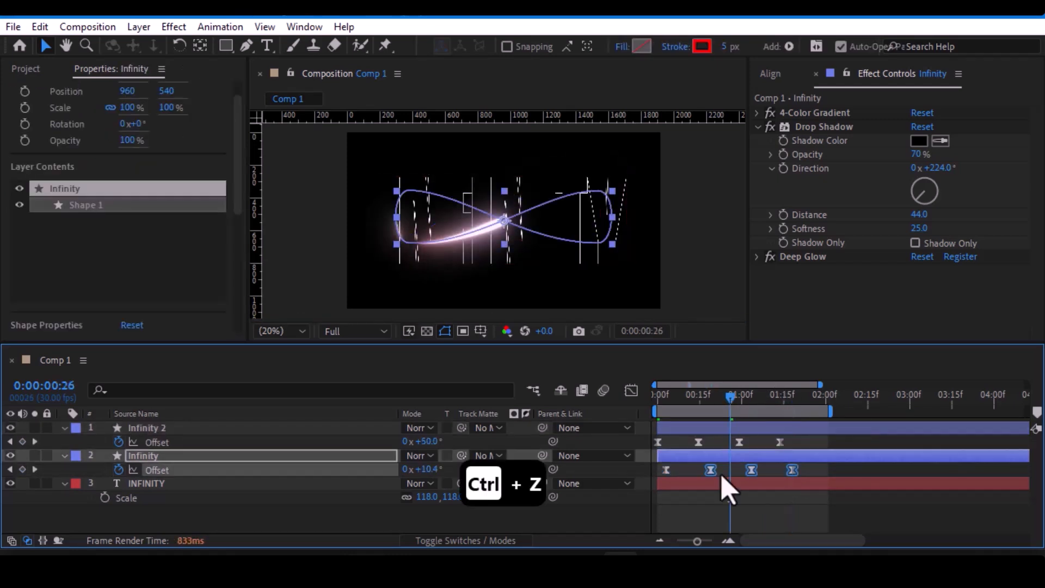
left_click_drag(711, 473, 716, 474)
left_click(720, 514)
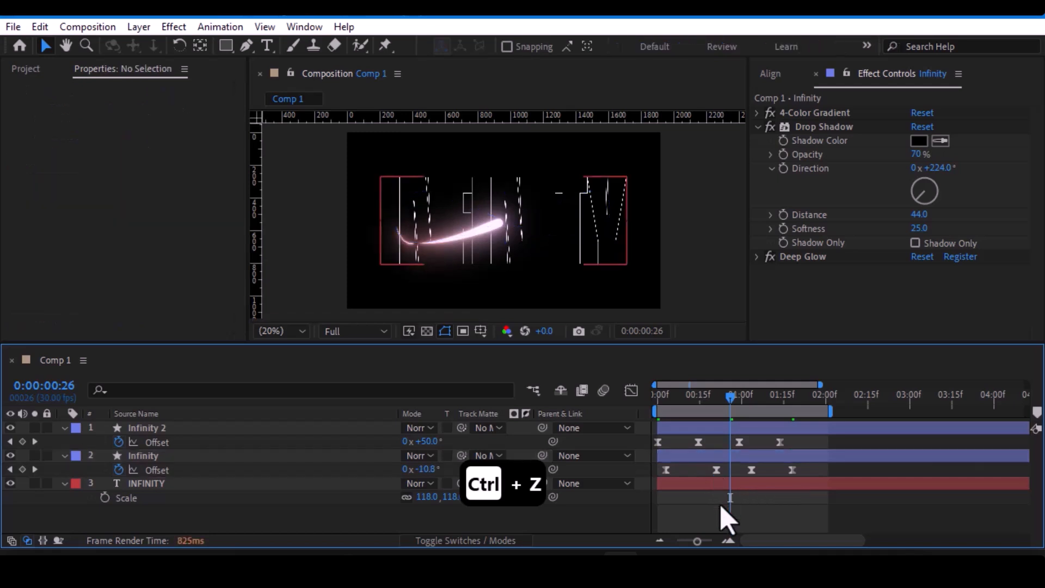
Apply Roughen Edges to the lower Infinity layer and place it above Deep Glow in the effect order.
left_click(720, 460)
key("ctrl+space")
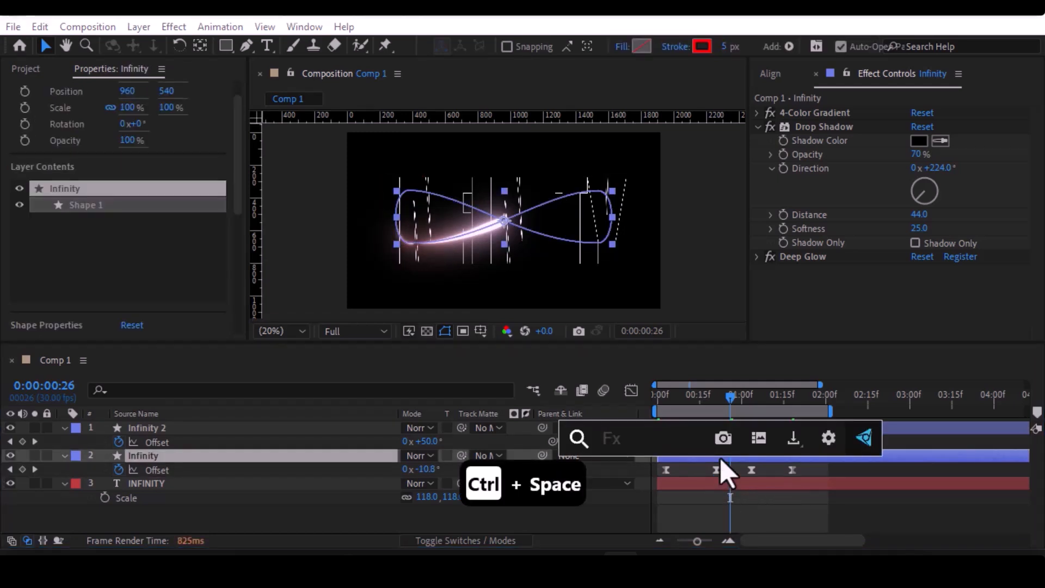
type("roug")
key("Return")
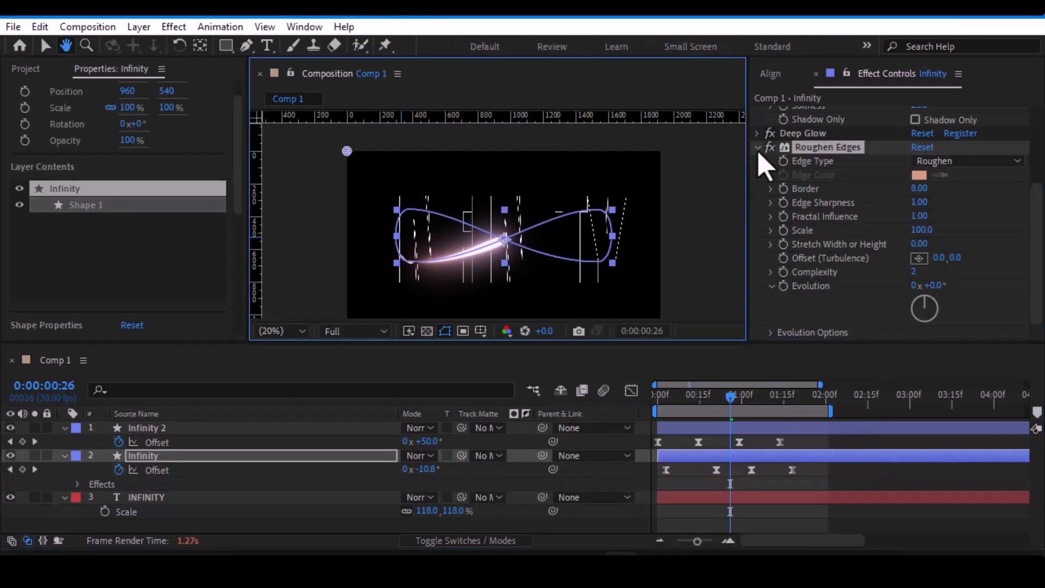
left_click(757, 149)
left_click_drag(814, 270, 815, 257)
scroll(420, 264, "up", 2)
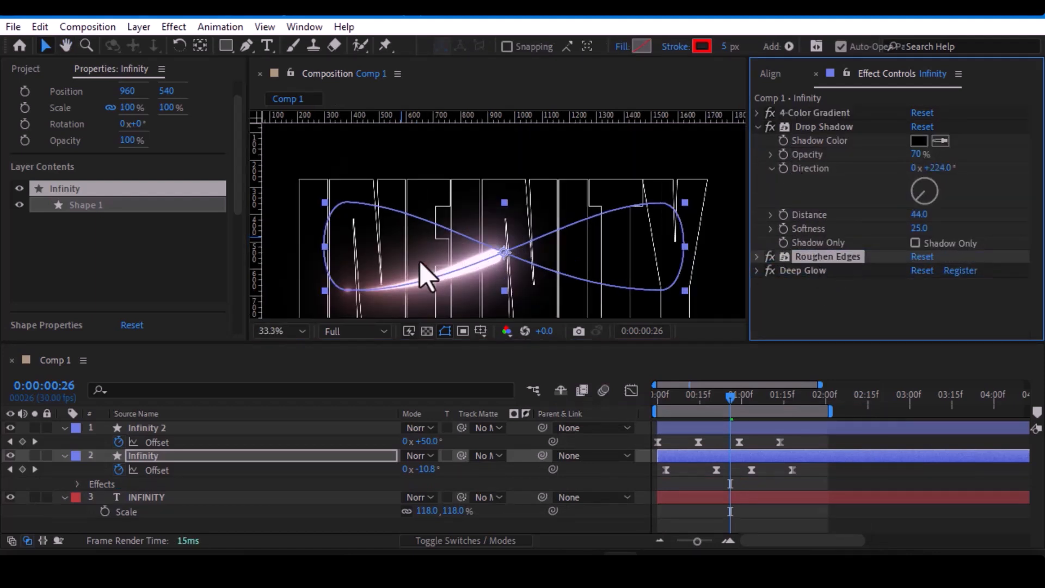
Set the lower Infinity layer's stroke width to 8.6 px while checking the stroke's thin tail up close.
scroll(420, 255, "up", 3)
left_click_drag(420, 245, 746, 191)
left_click_drag(533, 219, 571, 220)
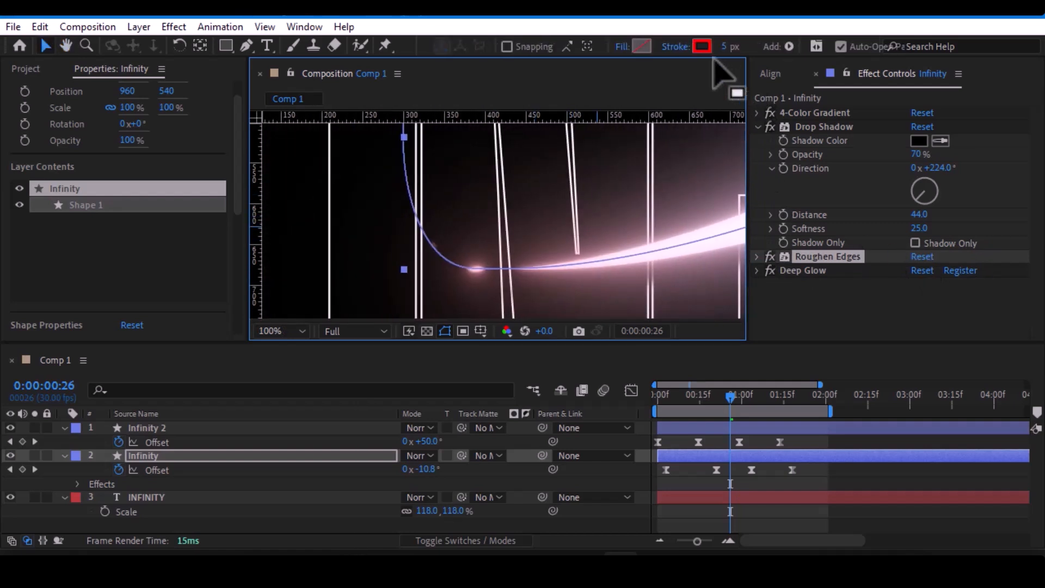
left_click_drag(724, 46, 764, 42)
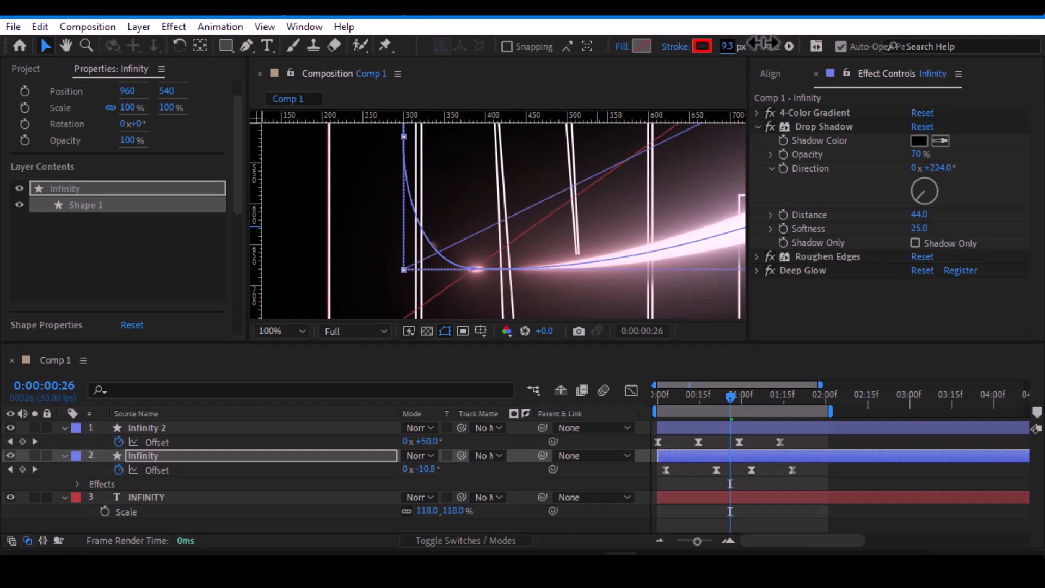
left_click_drag(721, 44, 700, 128)
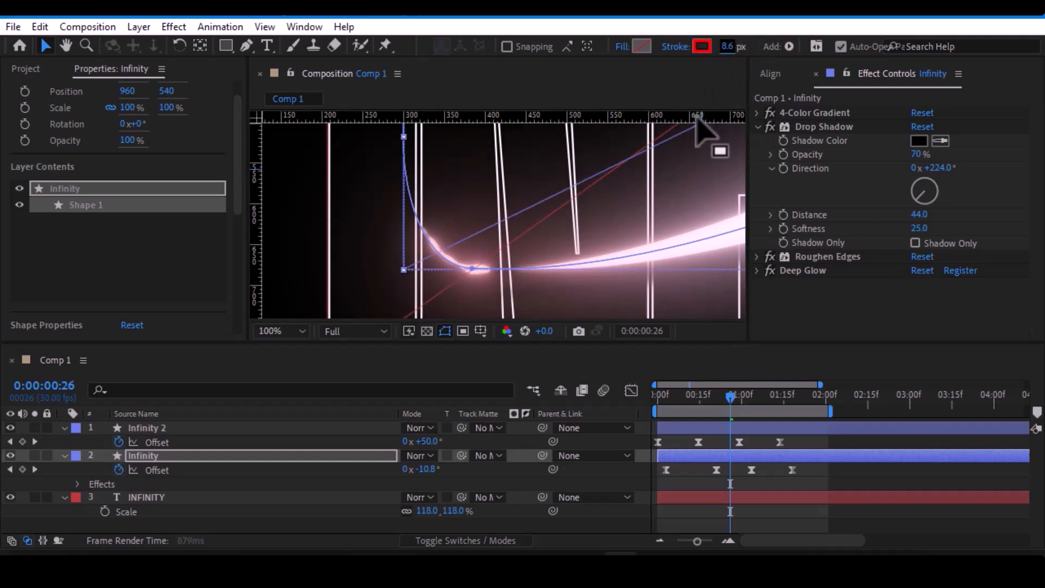
Fit the composition in view and shift the last three Offset keyframes of the lower Infinity layer slightly earlier.
left_click(729, 517)
key("alt+slash")
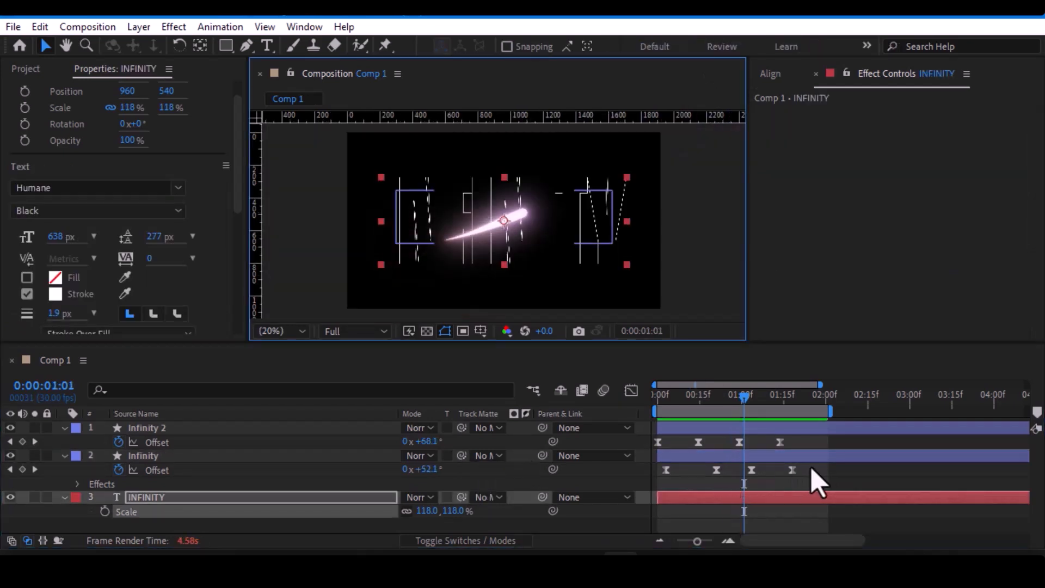
left_click_drag(811, 469, 710, 474)
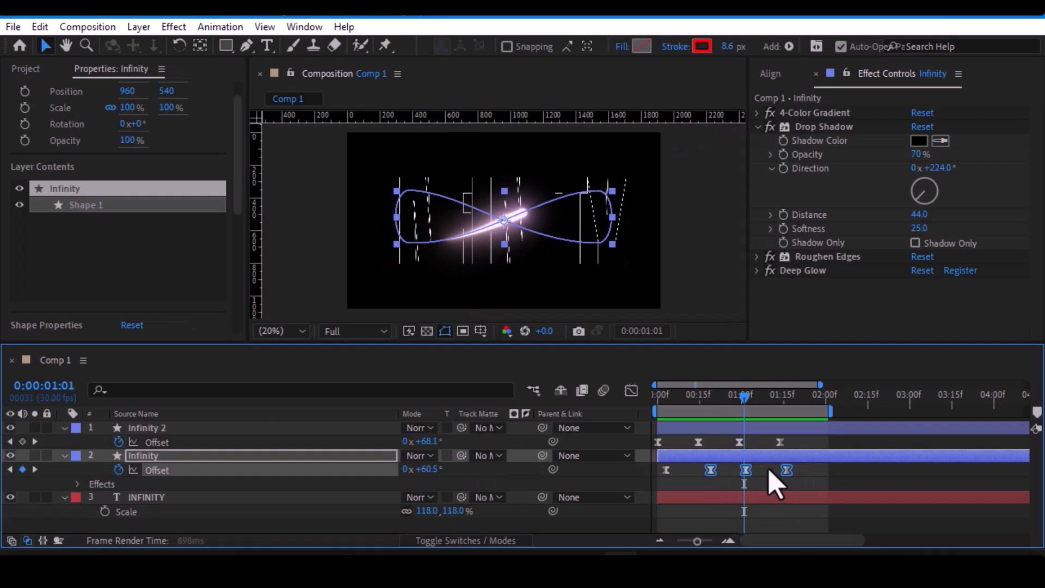
left_click(786, 470)
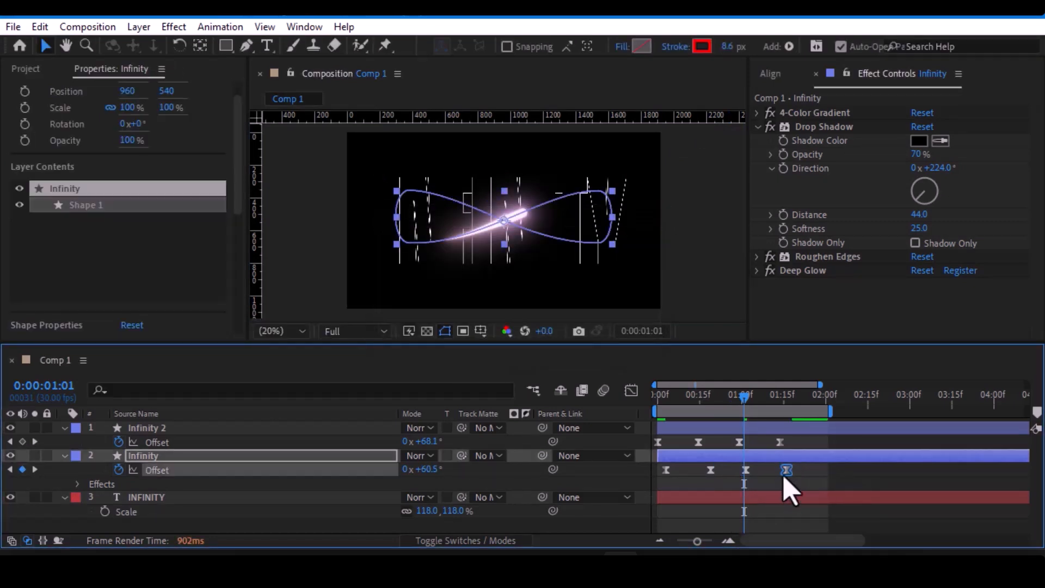
left_click(810, 482)
left_click_drag(741, 406, 655, 409)
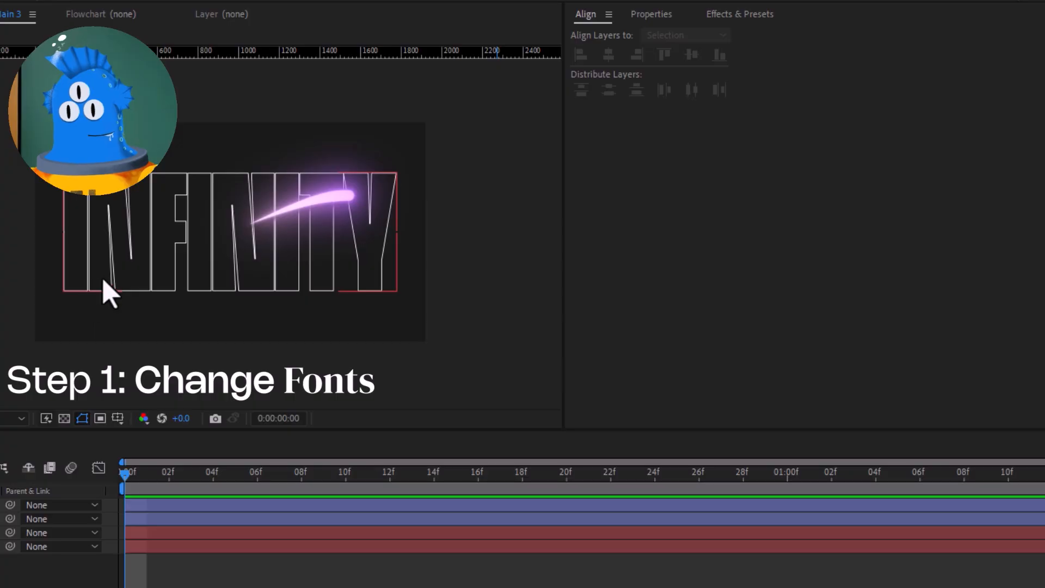
Change the INFINITY title's font to Moniqa Thin Condensed Italic Display.
left_click(107, 292)
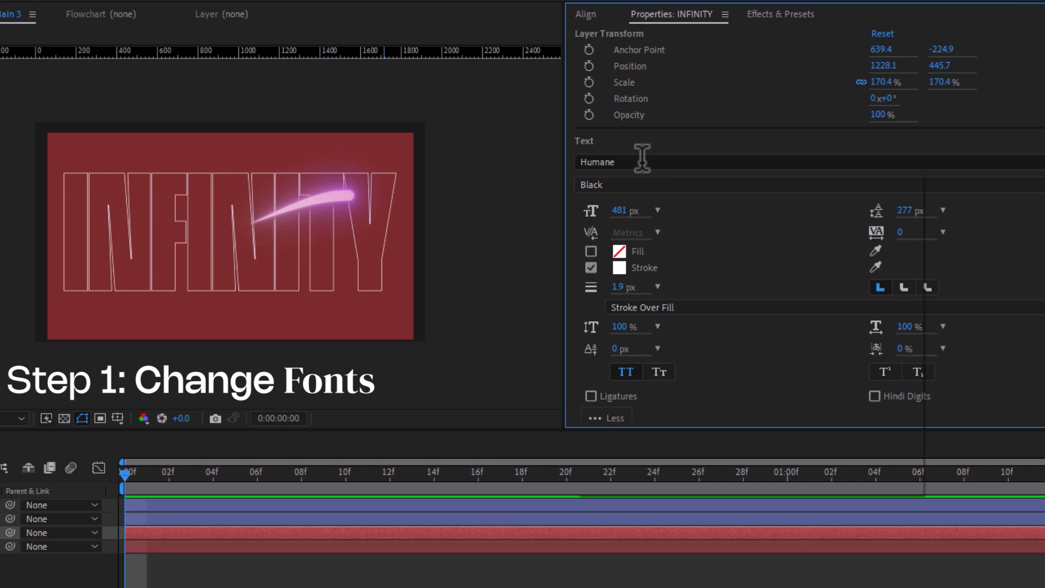
left_click(642, 158)
type("moni")
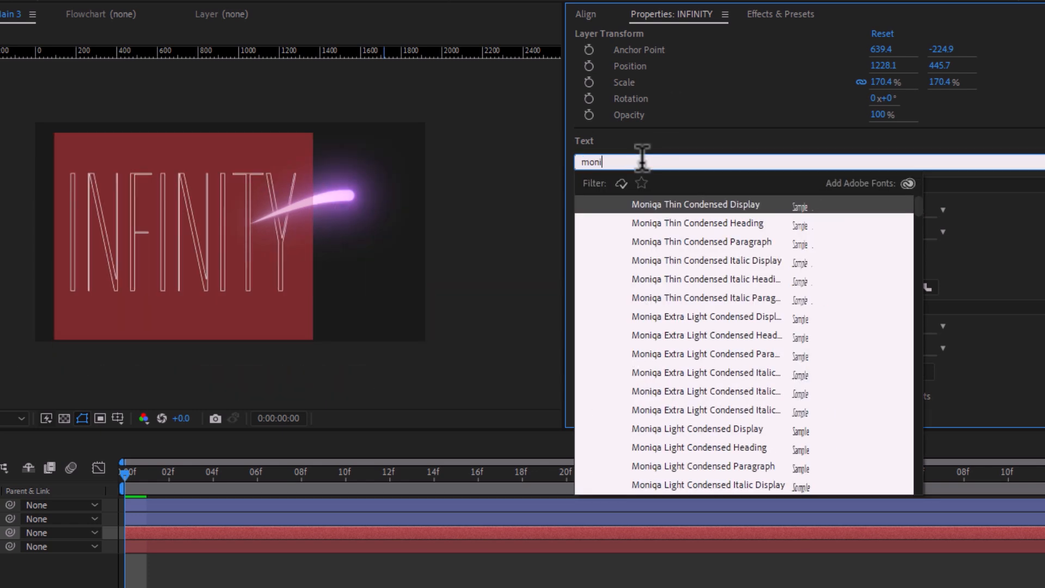
key("Down")
key("Down")
key("Down")
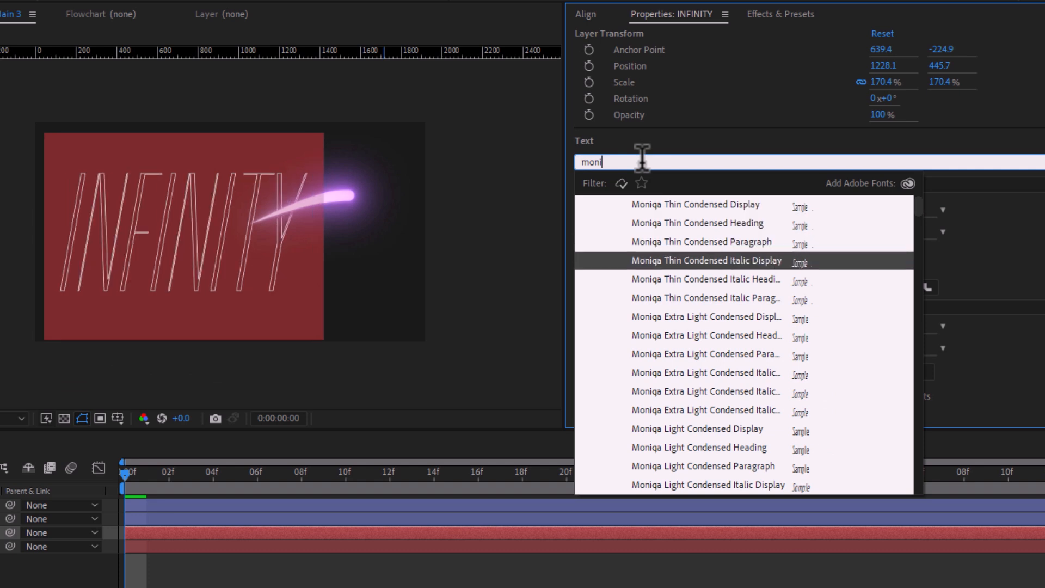
key("Return")
Switch the INFINITY title from an outline stroke to a solid white fill and center it horizontally in the composition.
left_click(590, 268)
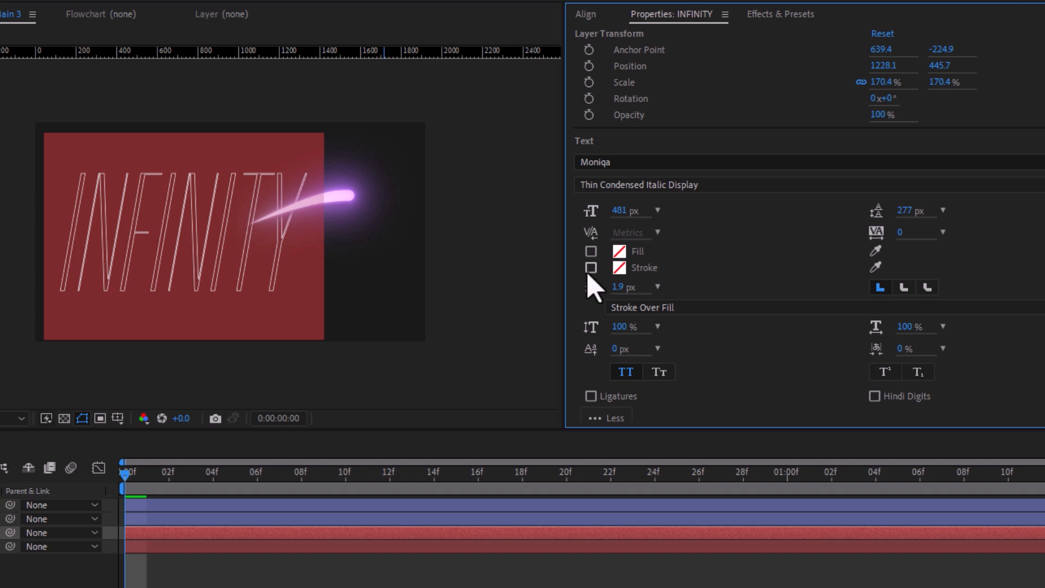
left_click(590, 251)
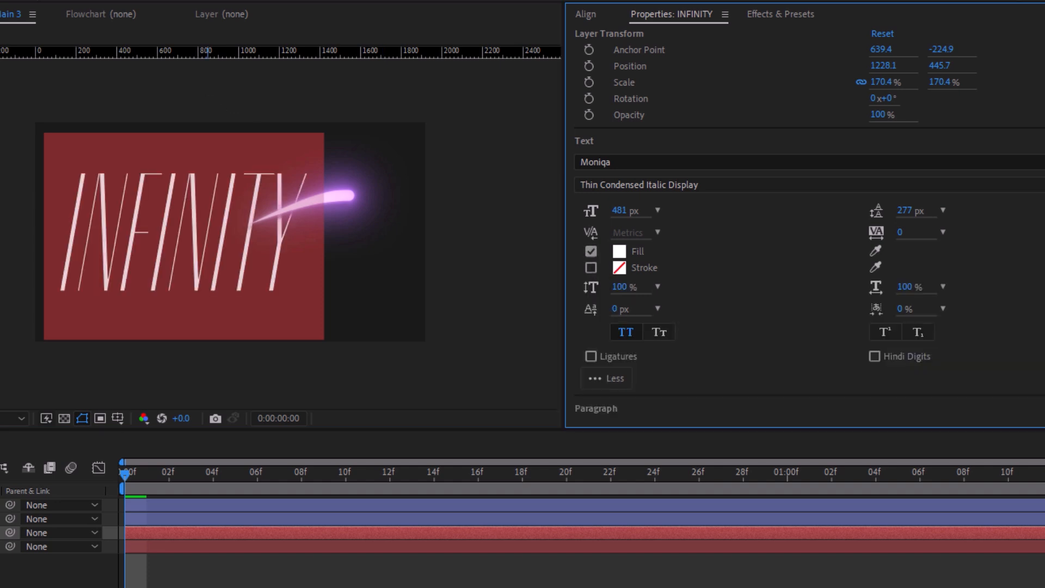
left_click(586, 14)
left_click(609, 55)
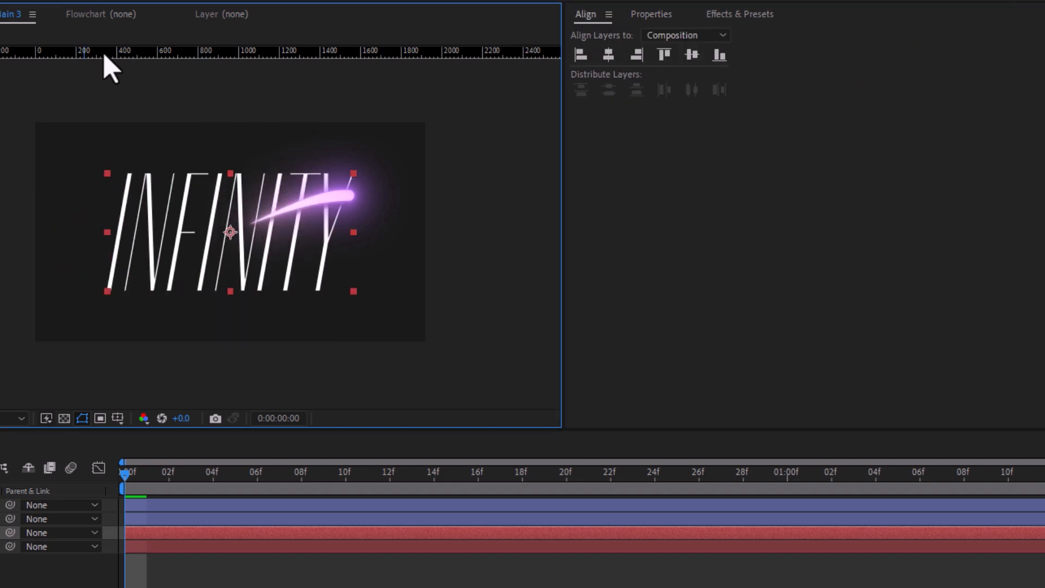
key("s")
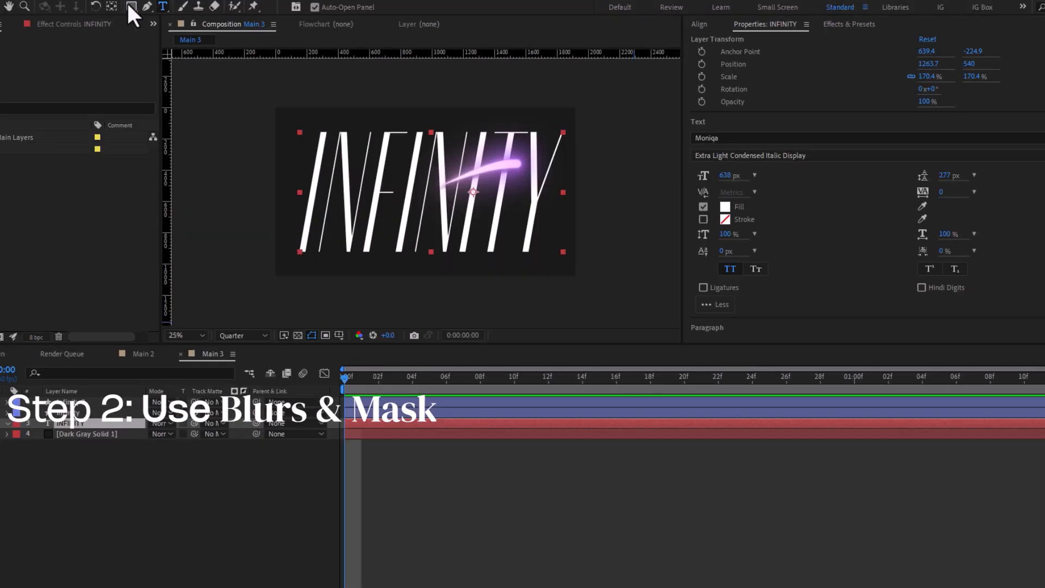
Draw a wide elliptical mask over the INFINITY title and feather it so the outer letters fade softly.
left_click(128, 4)
left_click(174, 32)
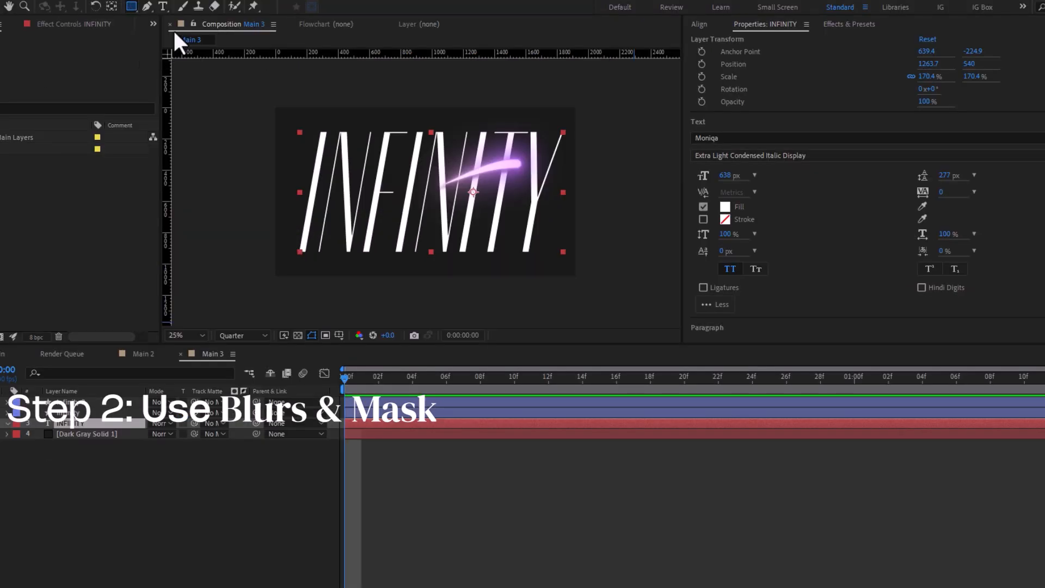
left_click_drag(491, 235, 577, 253)
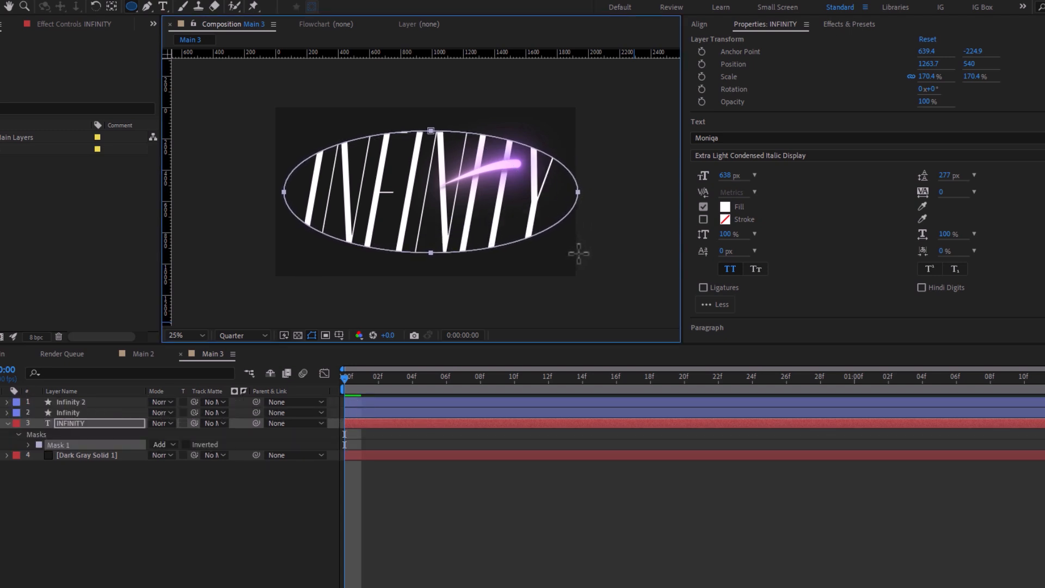
key("f")
left_click_drag(177, 447, 275, 438)
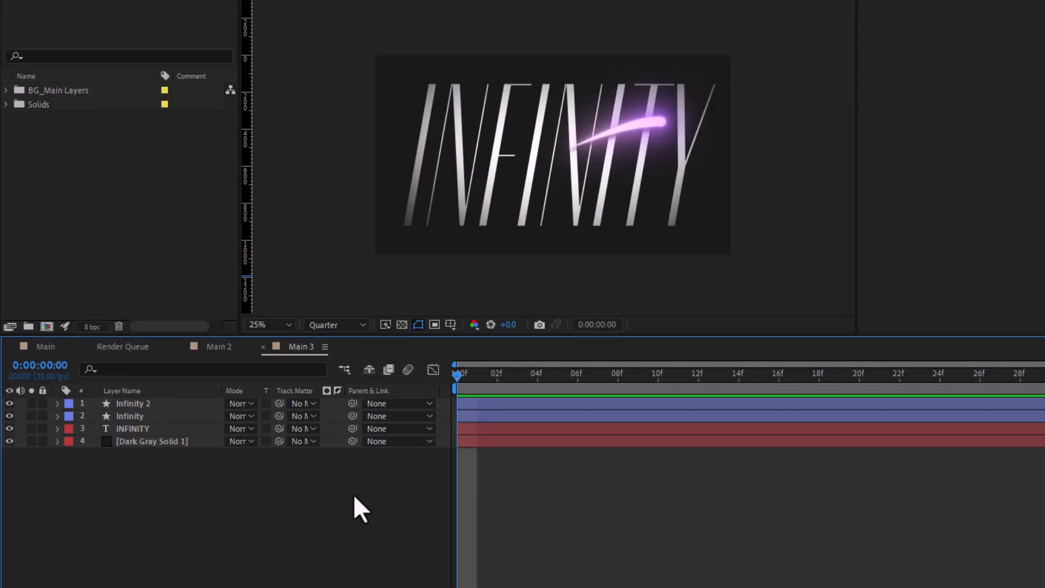
Add an adjustment layer above all other layers and apply Fast Box Blur to it.
right_click(354, 494)
mouse_move(524, 310)
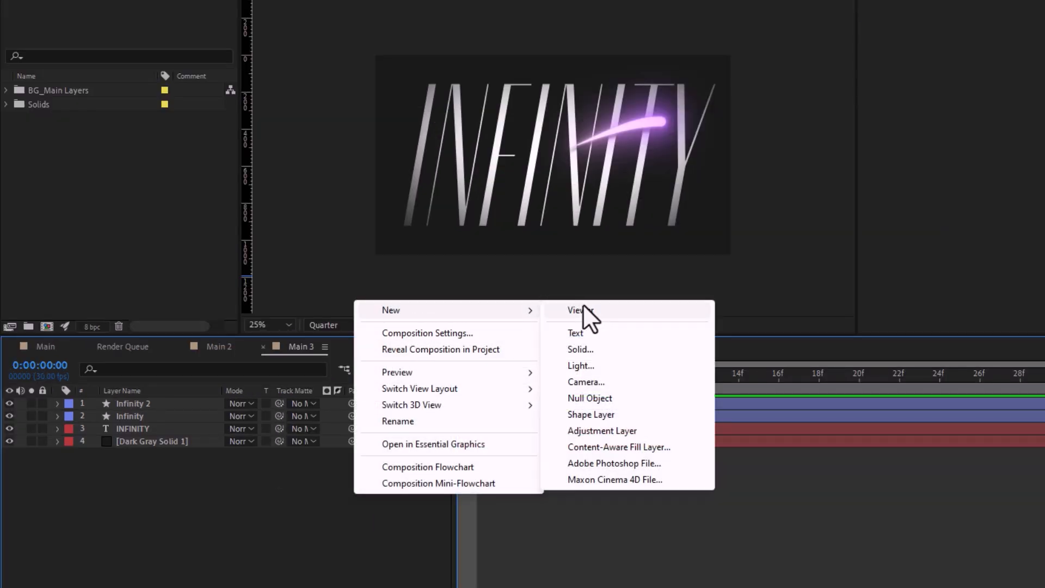
left_click(596, 430)
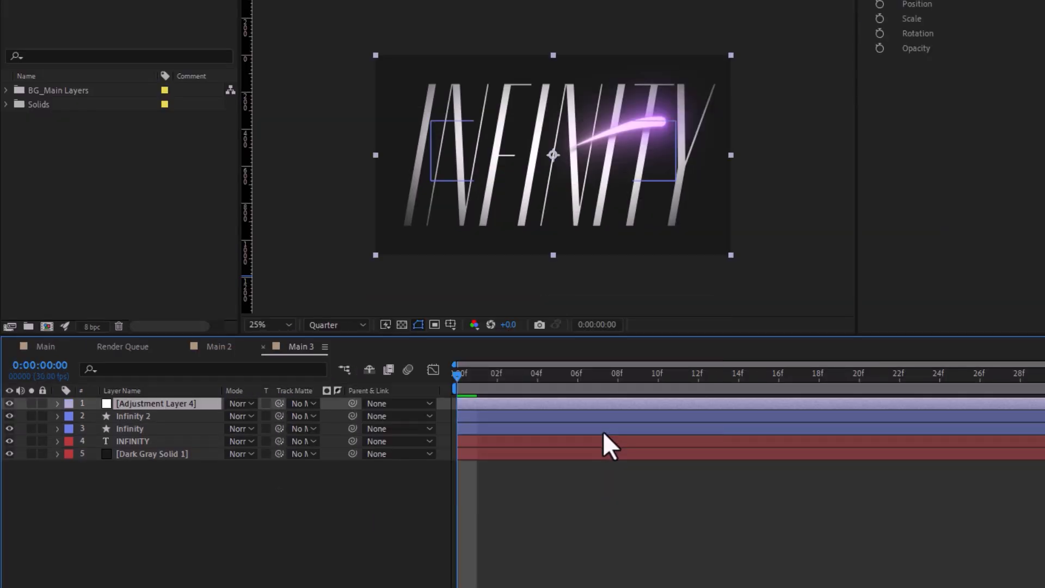
key("ctrl+space")
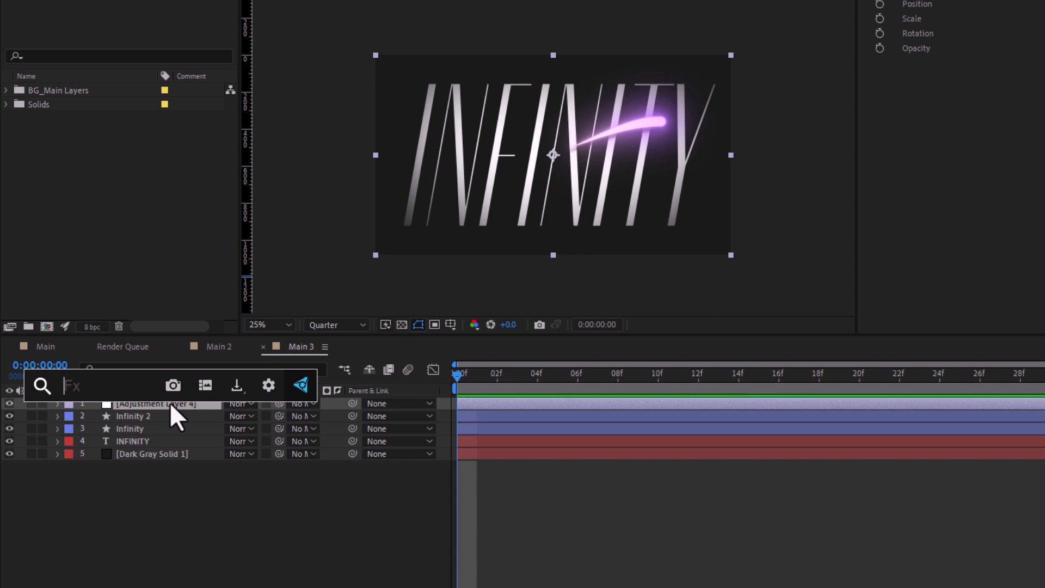
type("fast")
left_click(122, 429)
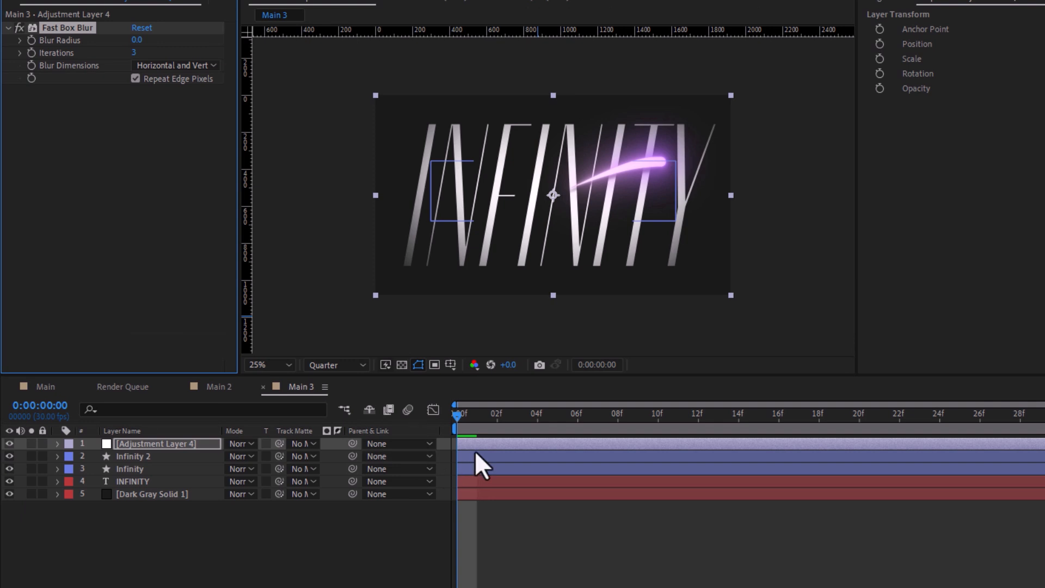
Try Camera Lens Blur on the adjustment layer and compare it with Fast Box Blur by toggling each effect.
key("ctrl+space")
type("came")
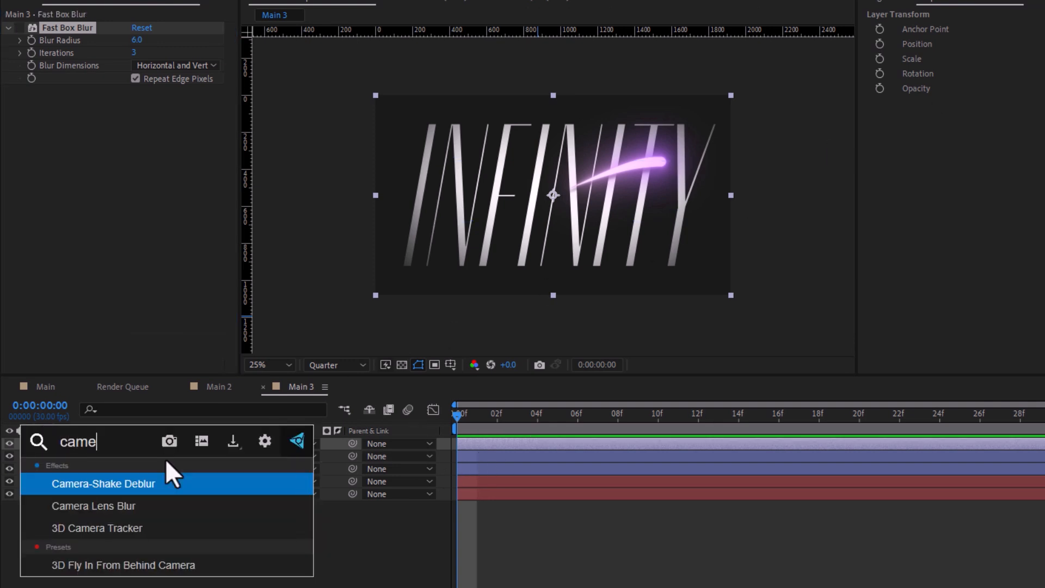
key("Down")
key("Return")
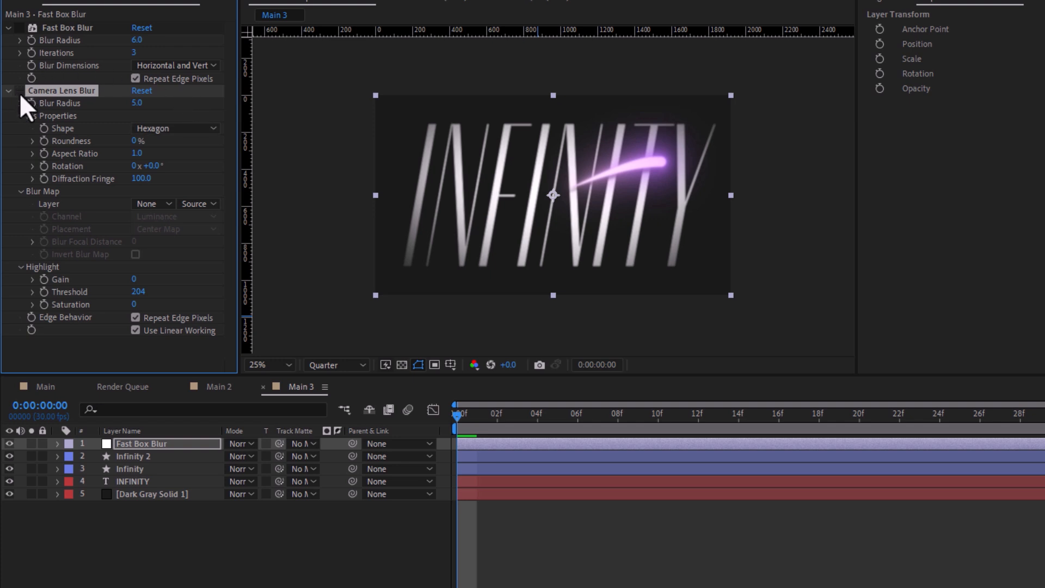
left_click(18, 27)
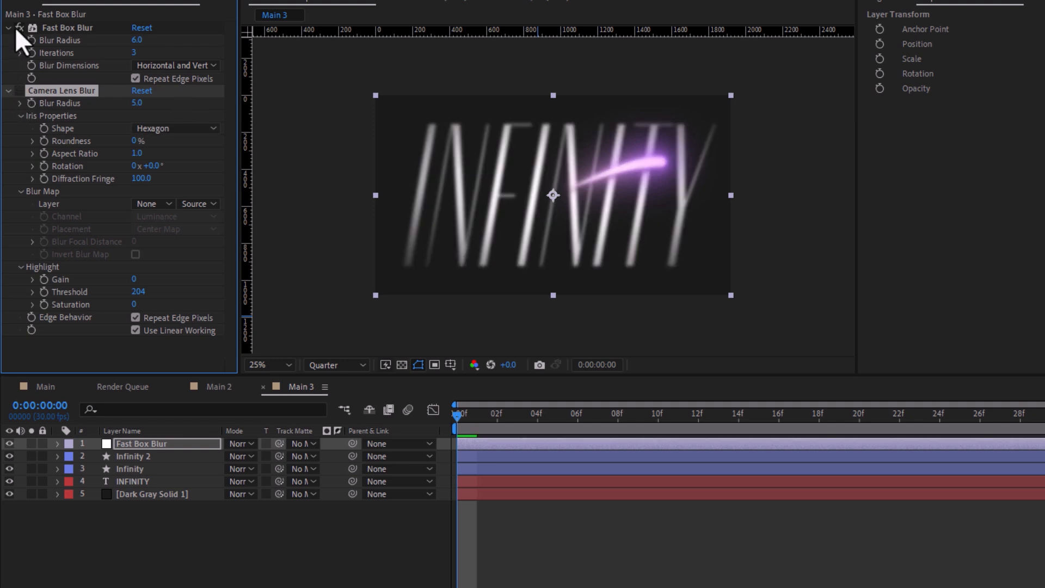
left_click(16, 28)
left_click(19, 90)
left_click(19, 90)
left_click(20, 90)
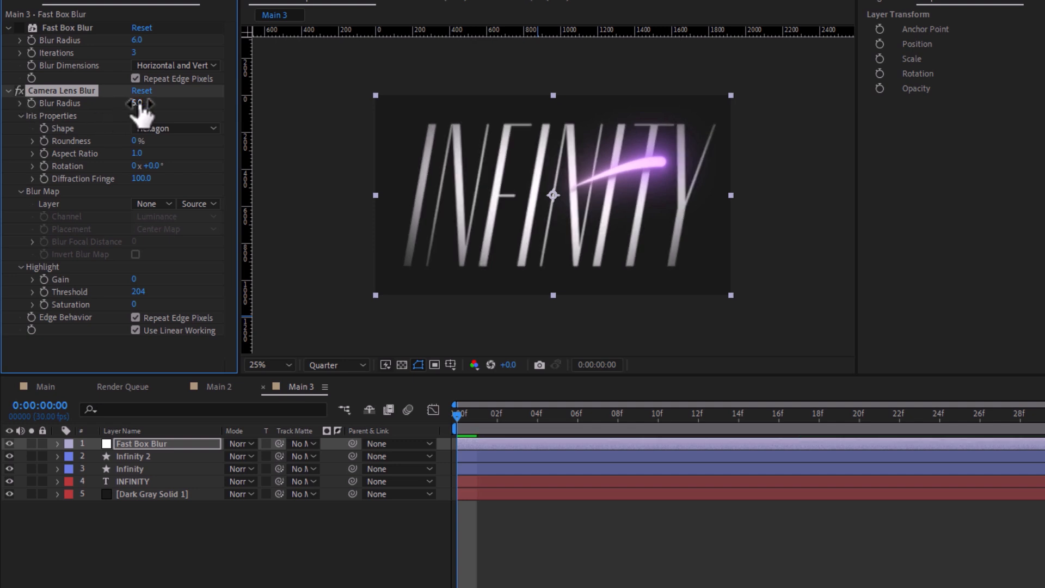
Set the blur radius of both Camera Lens Blur and Fast Box Blur to 18 and compare the two.
left_click_drag(137, 103, 149, 104)
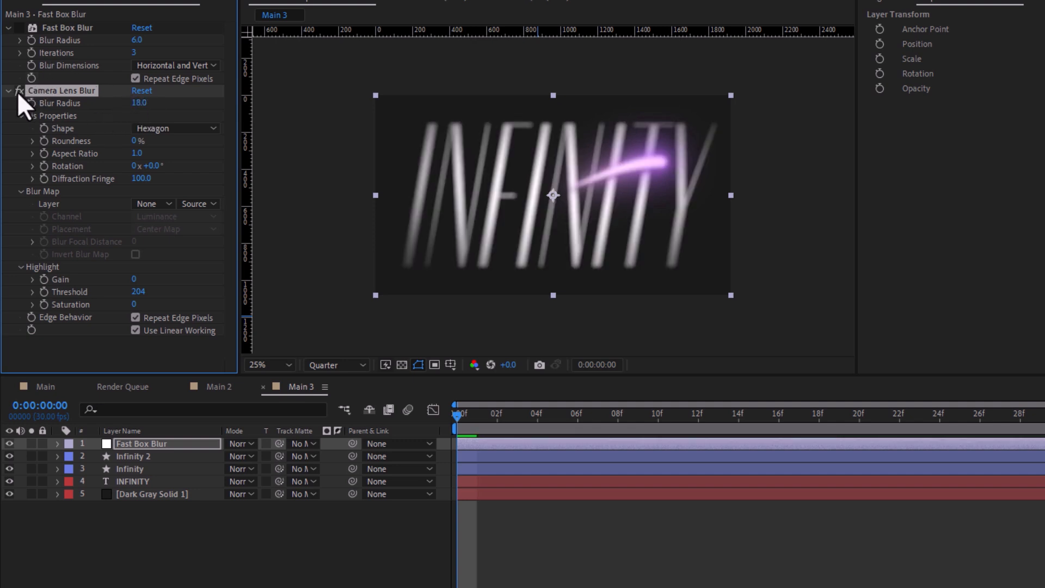
left_click(138, 41)
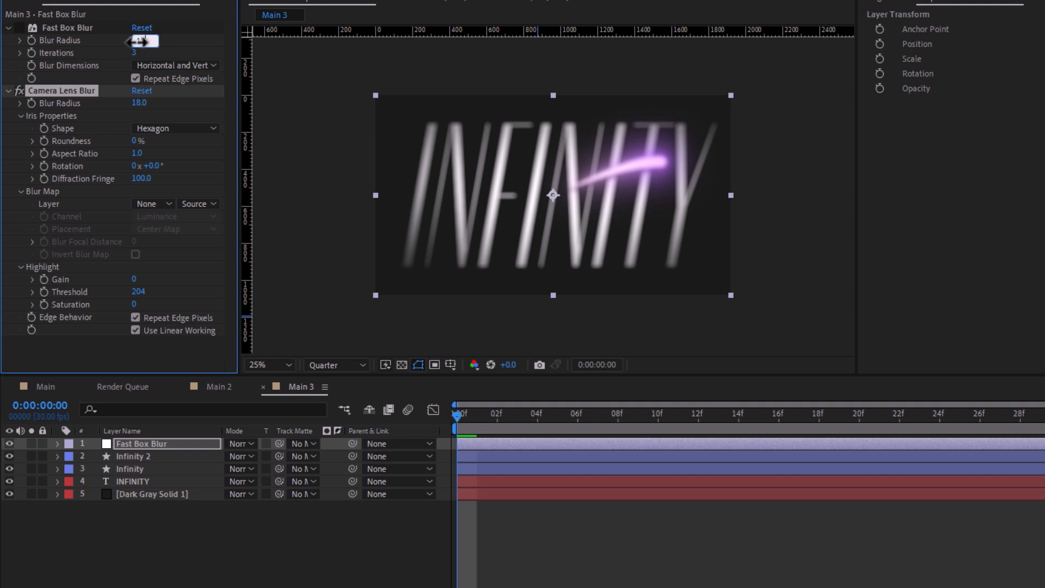
type("18")
key("Return")
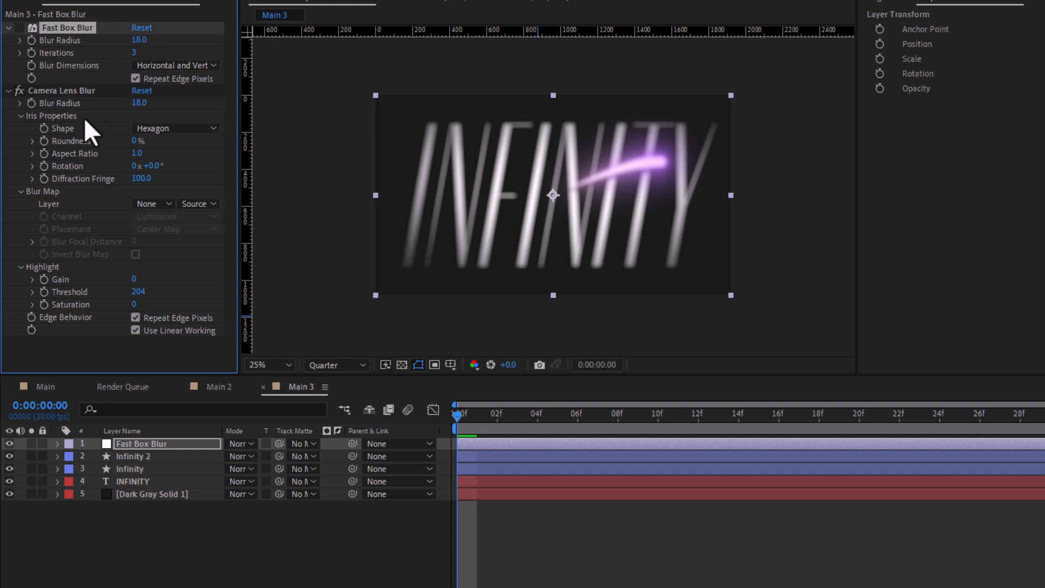
left_click(20, 91)
left_click(18, 26)
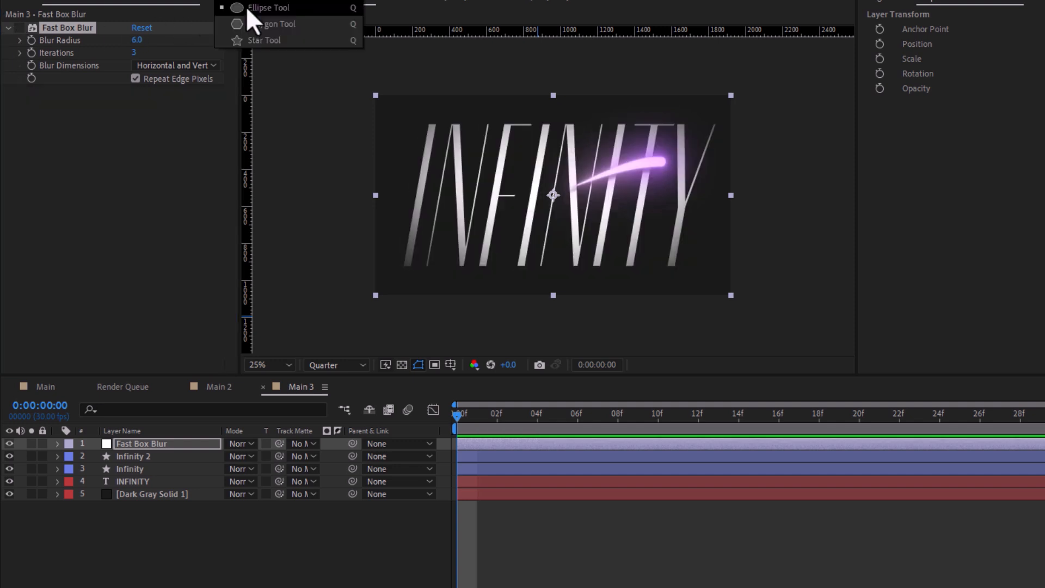
Draw a wide elliptical mask over the title on the Fast Box Blur layer, inverted and with the blur switched on.
left_click(246, 7)
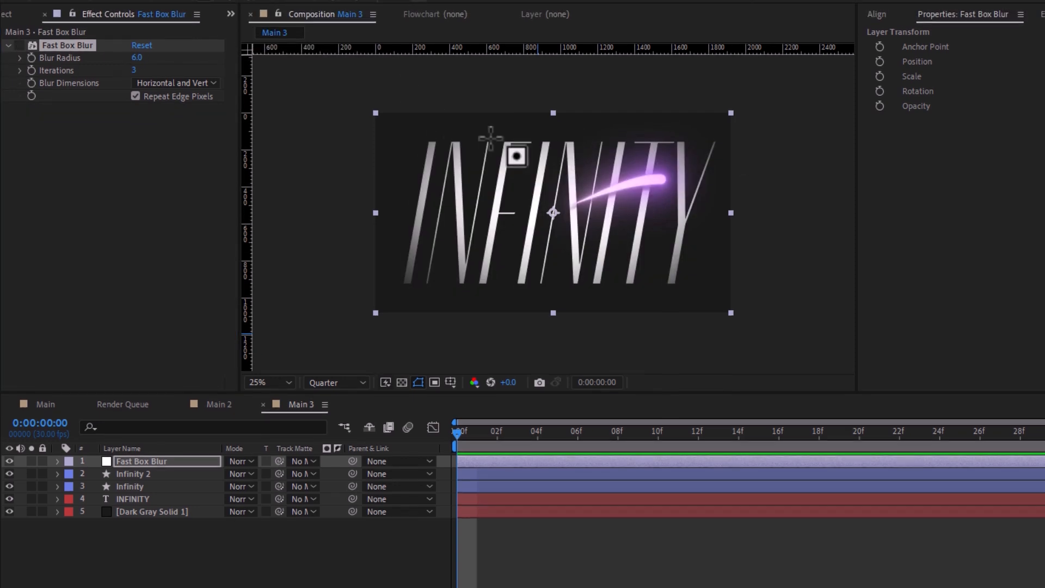
left_click_drag(388, 137, 708, 283)
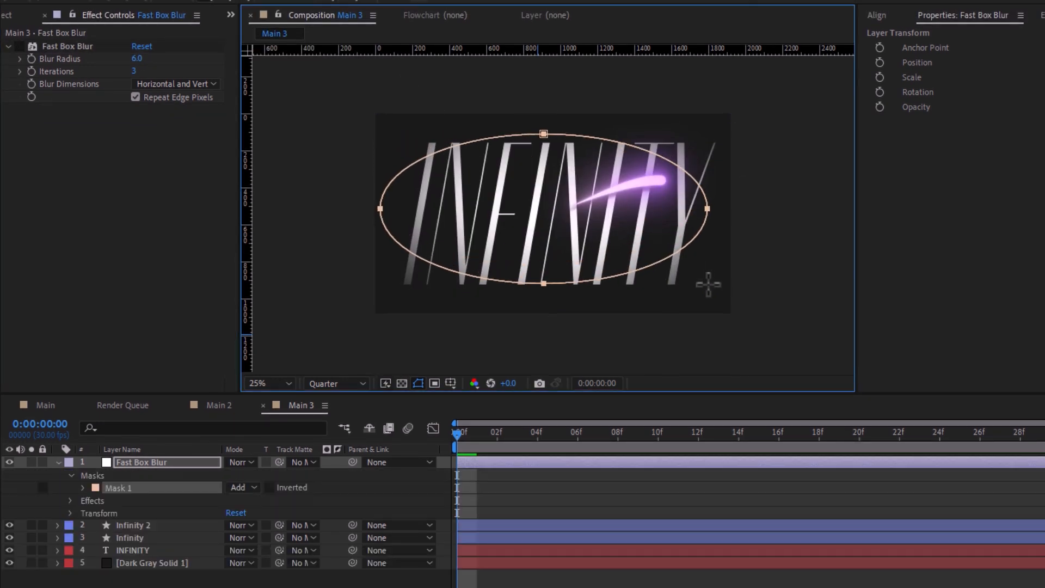
left_click(19, 46)
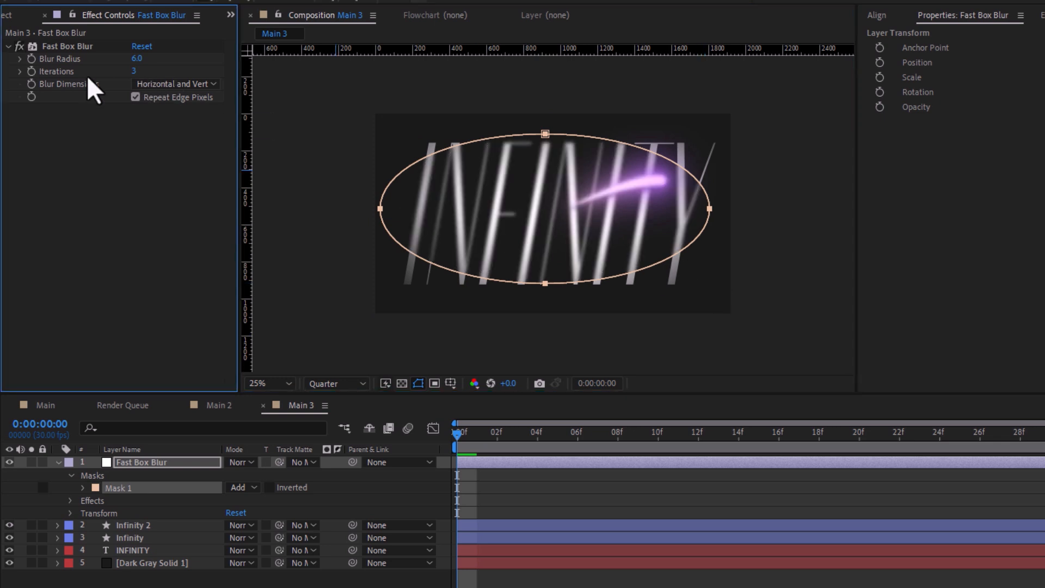
left_click(269, 487)
Pull the left point of the blur layer's mask inward and feather the mask to about 49 pixels.
left_click_drag(391, 212, 419, 217)
key("ctrl+z")
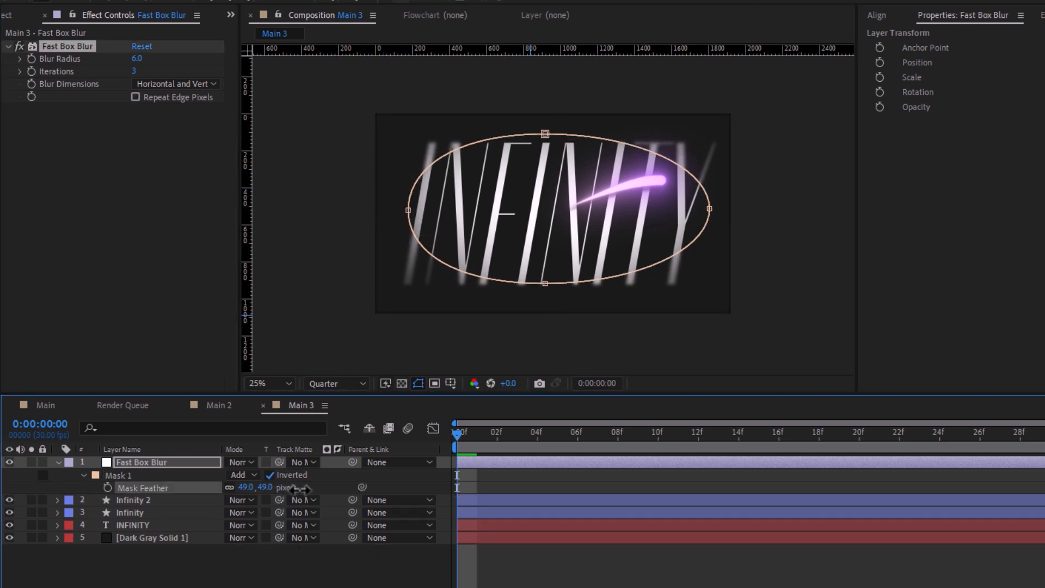
left_click_drag(300, 489, 299, 490)
left_click(283, 563)
Narrow the blur layer's elliptical mask from both sides and increase its feather.
left_click(158, 462)
left_click_drag(408, 209, 448, 212)
left_click_drag(709, 208, 679, 207)
left_click_drag(448, 212, 434, 210)
left_click(678, 207)
left_click_drag(678, 210, 660, 206)
left_click_drag(246, 487, 280, 488)
left_click(293, 577)
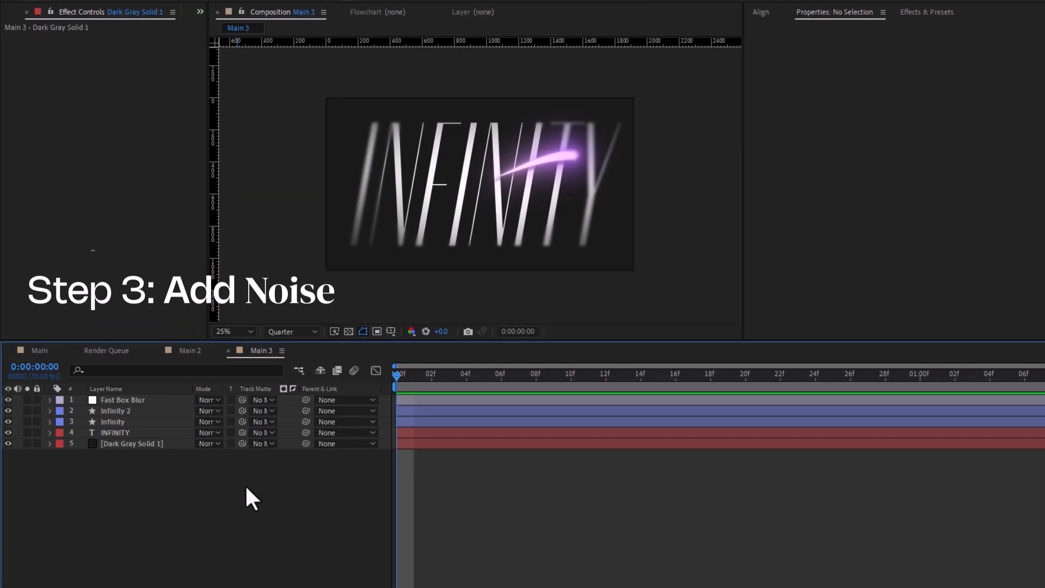
Create a white solid layer named Noise.
right_click(245, 485)
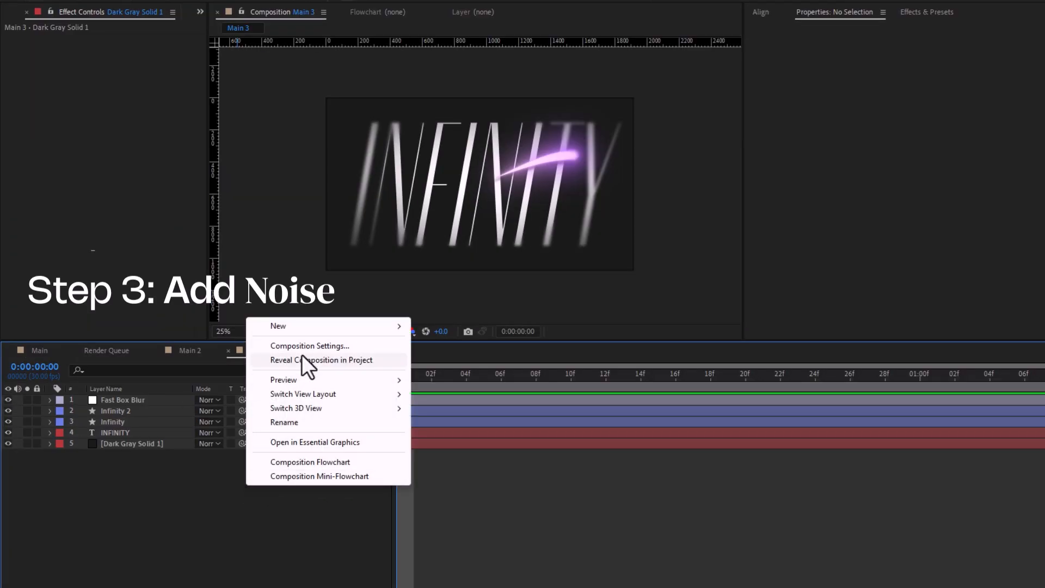
mouse_move(297, 326)
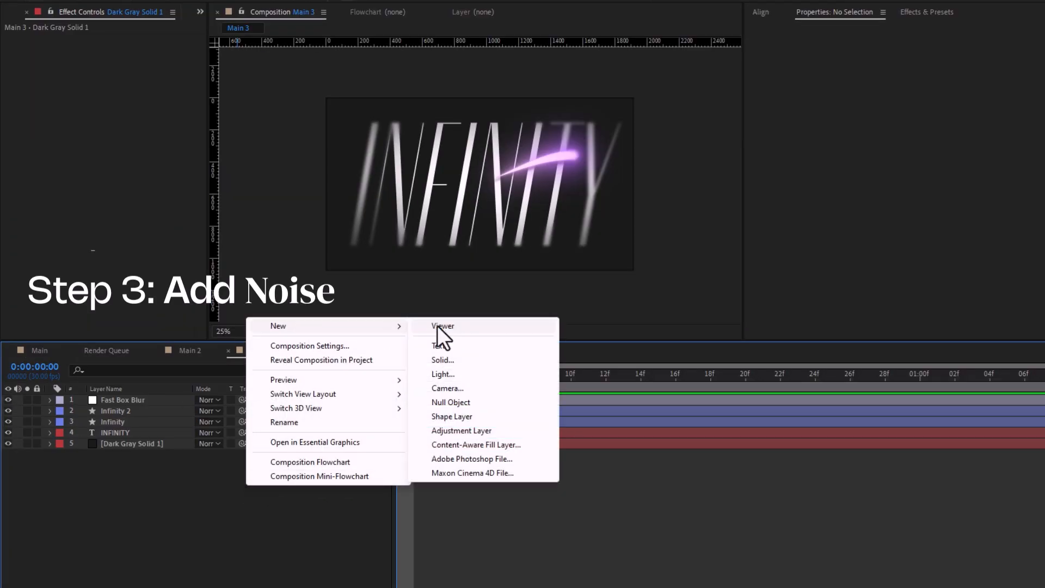
left_click(440, 362)
type("Noise")
key("Return")
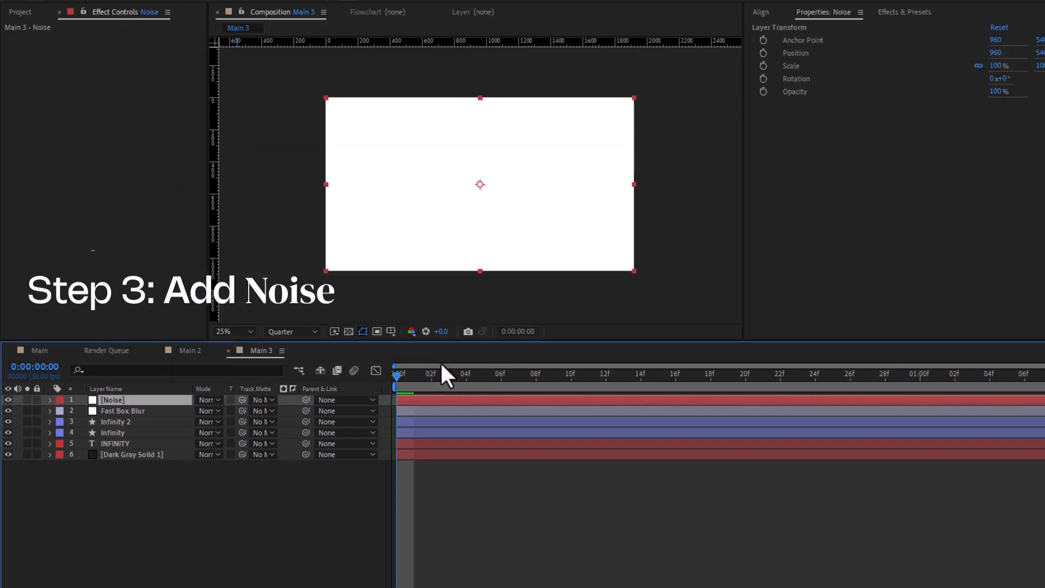
Apply Turbulent Noise to the Noise solid and set its fractal type to Turbulent Smooth.
key("ctrl+space")
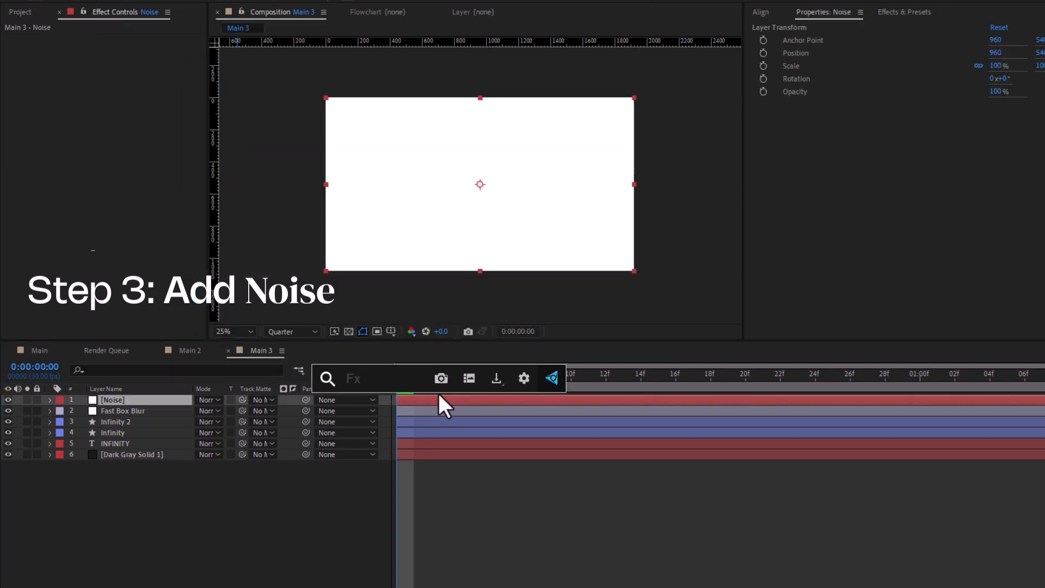
type("tur")
key("Down")
key("Return")
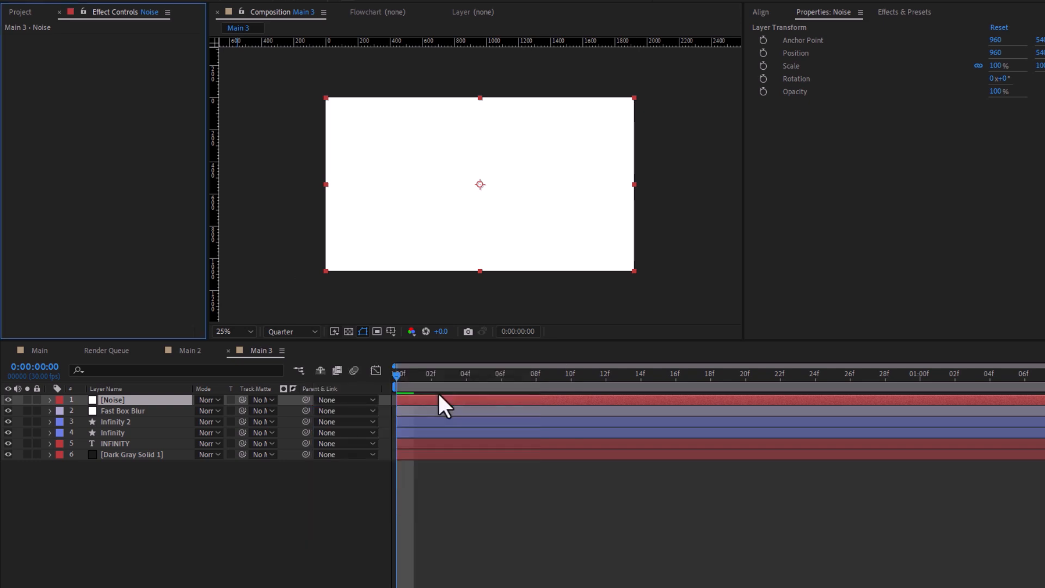
left_click(163, 48)
left_click(170, 83)
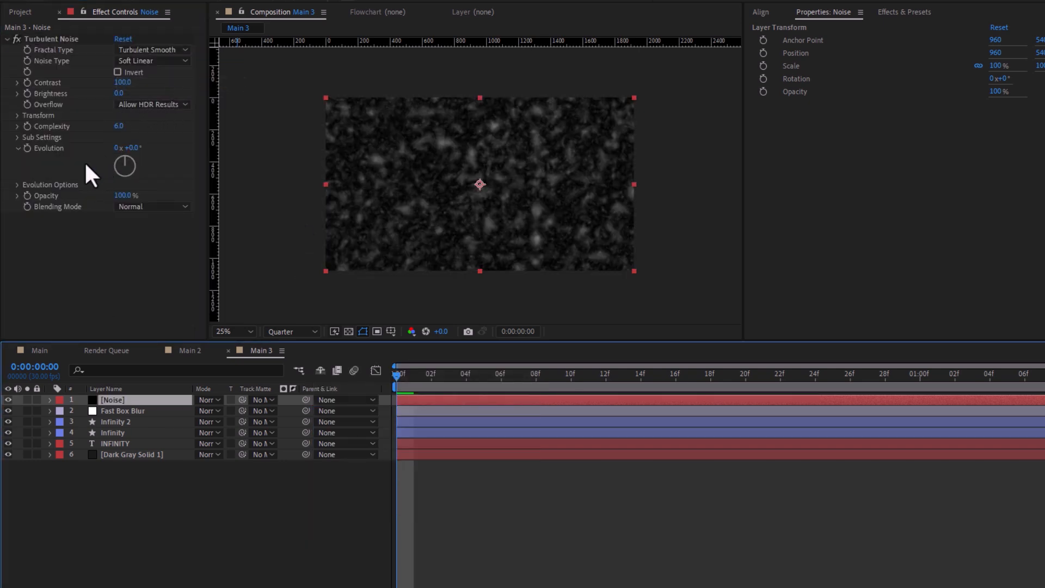
Drive the Turbulent Noise Evolution on the Noise layer with the expression time*50.
left_click(27, 148, "alt")
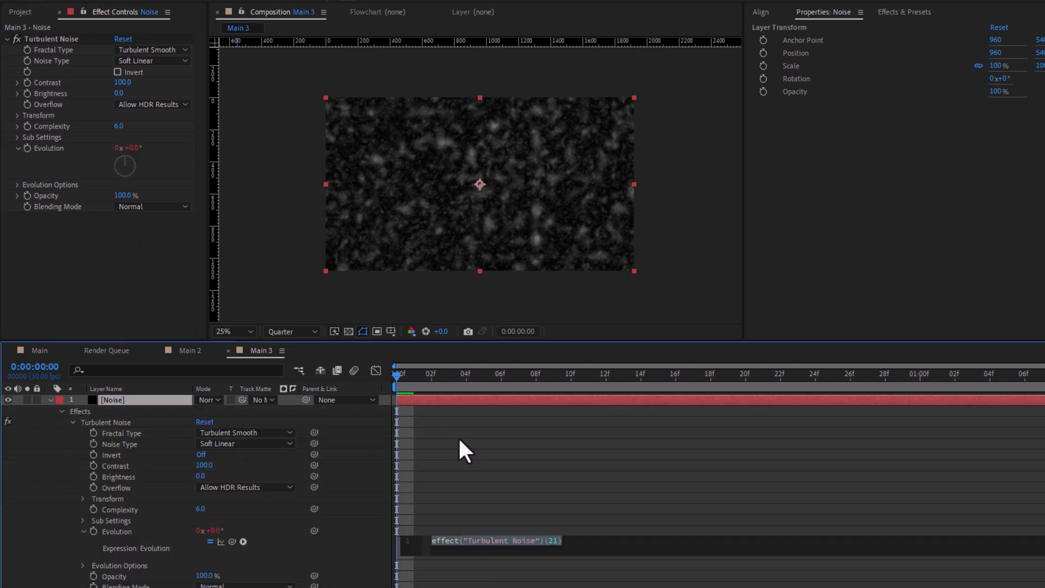
type("ti")
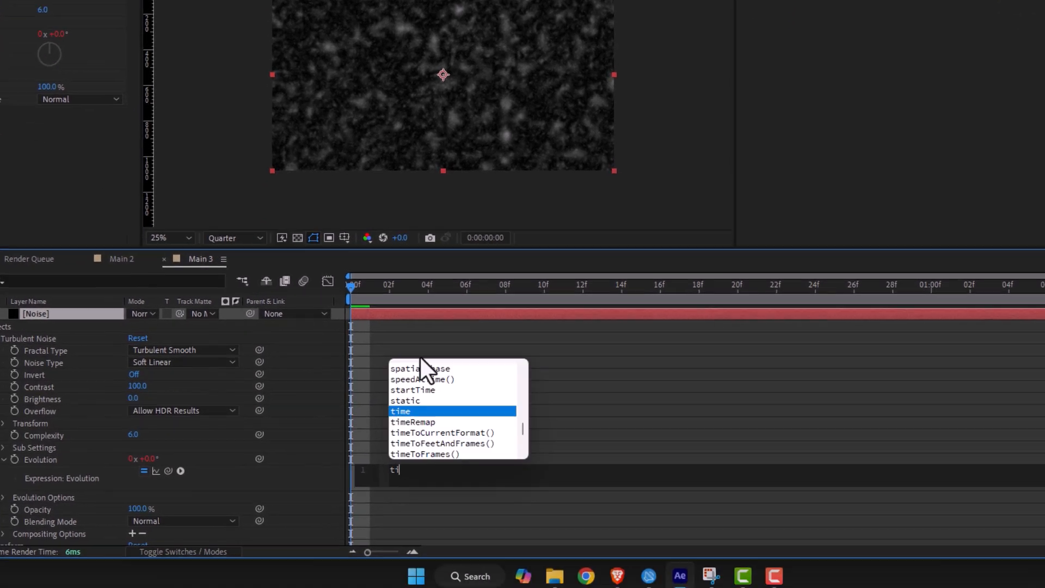
type("me*")
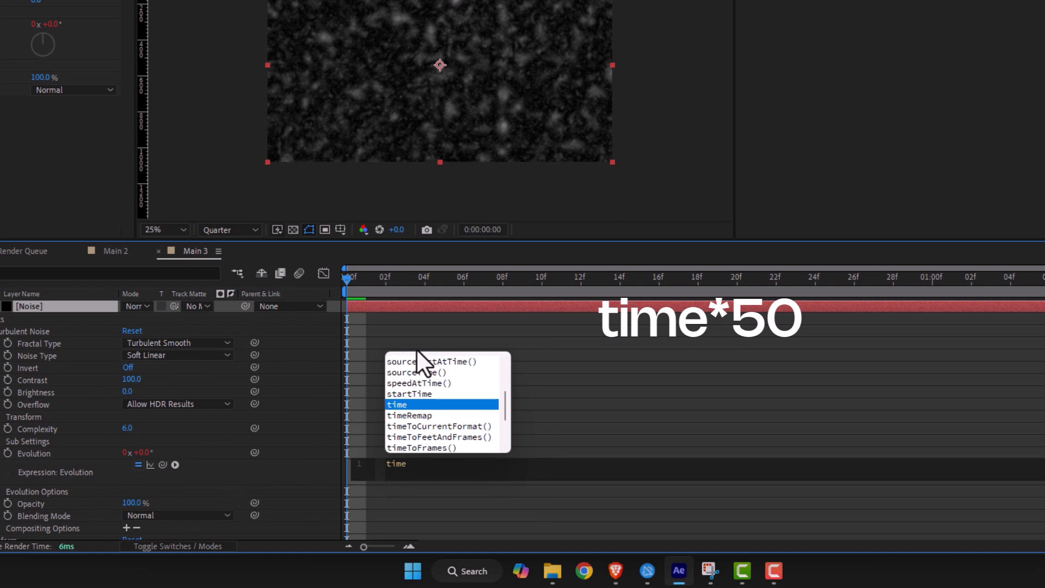
type("50")
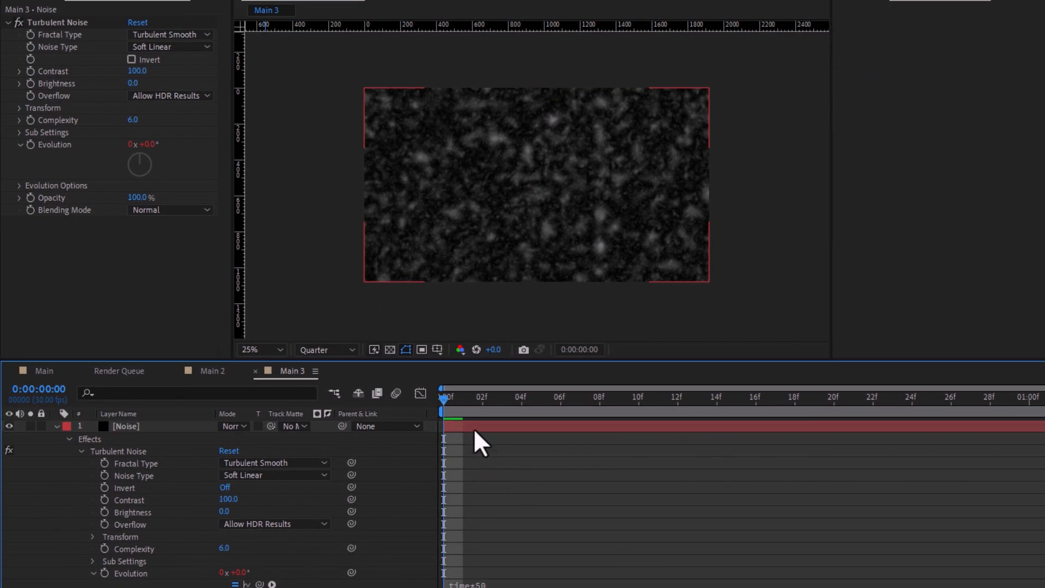
left_click(56, 426)
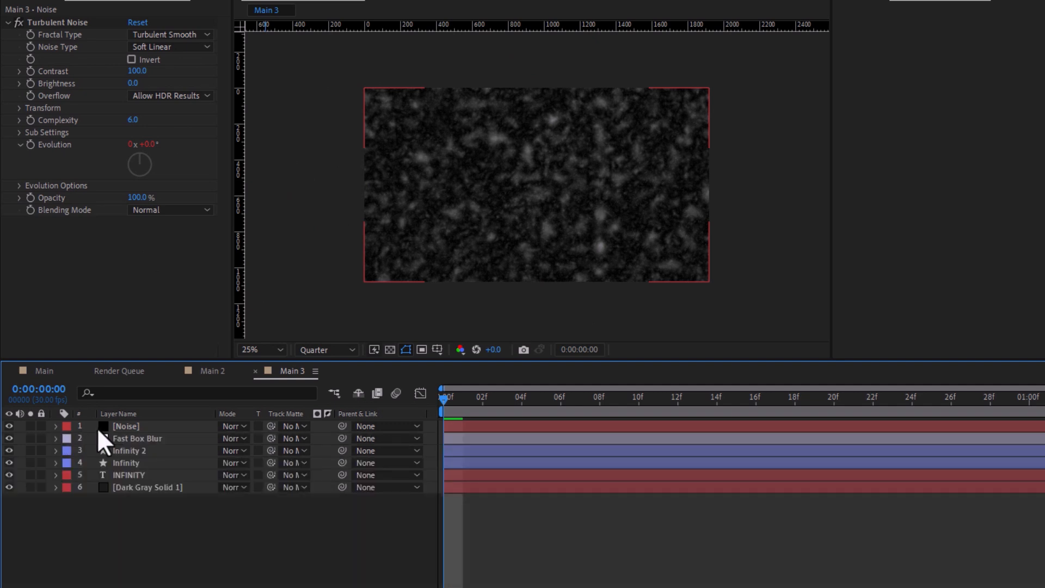
Apply the Noise effect to the Noise layer and raise its amount of noise to 53%.
left_click(133, 425)
key("ctrl+space")
type("noise")
key("Return")
left_click(134, 235)
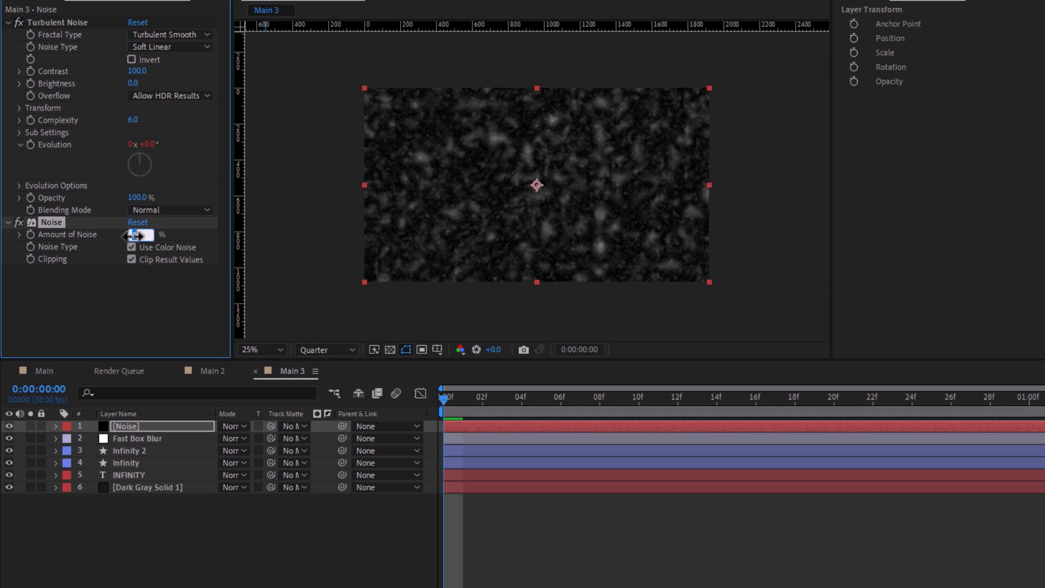
left_click(134, 273)
left_click_drag(137, 234, 164, 234)
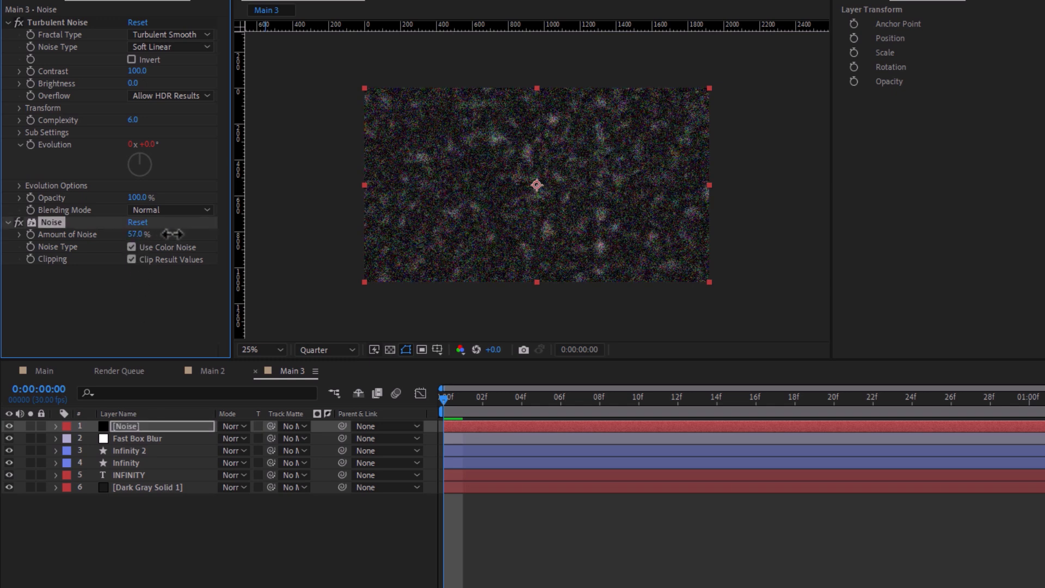
Set the Noise layer's blending mode to Overlay.
left_click(270, 422)
left_click(226, 425)
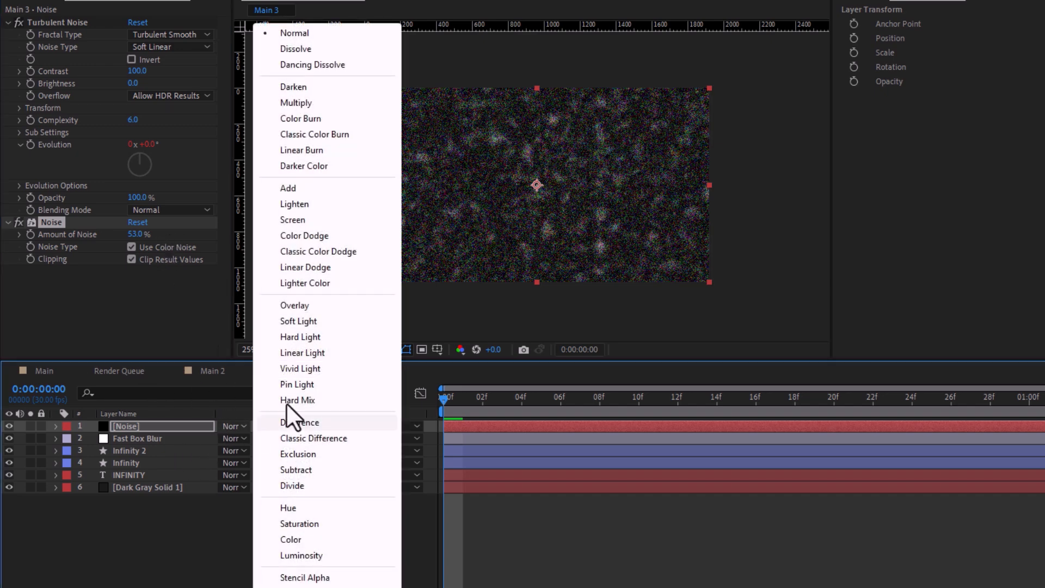
left_click(312, 306)
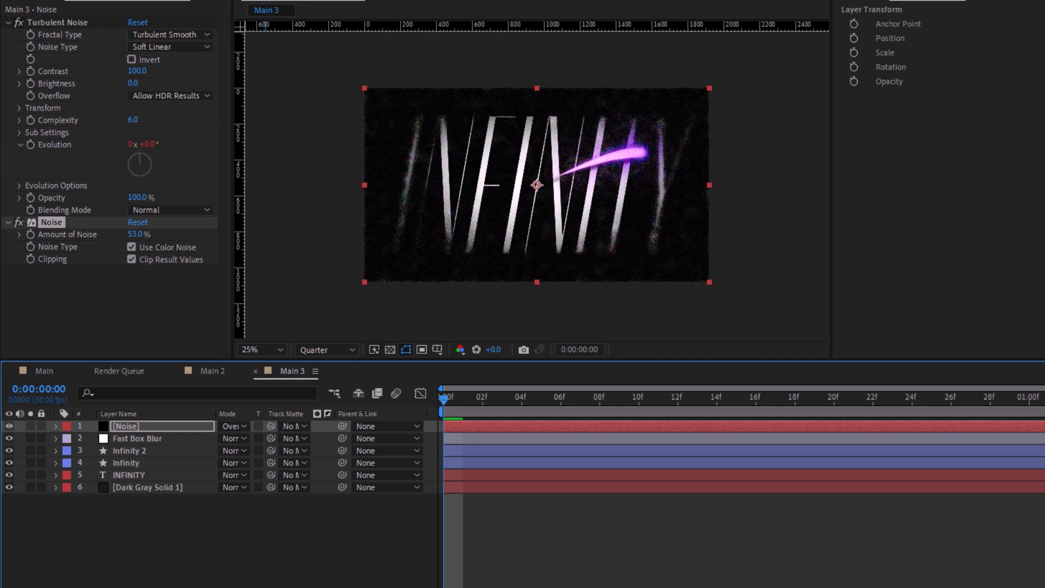
Draw an elliptical mask around the title on the Noise layer and feather it to about 566 pixels.
left_click(199, 8)
left_click_drag(364, 179, 681, 280)
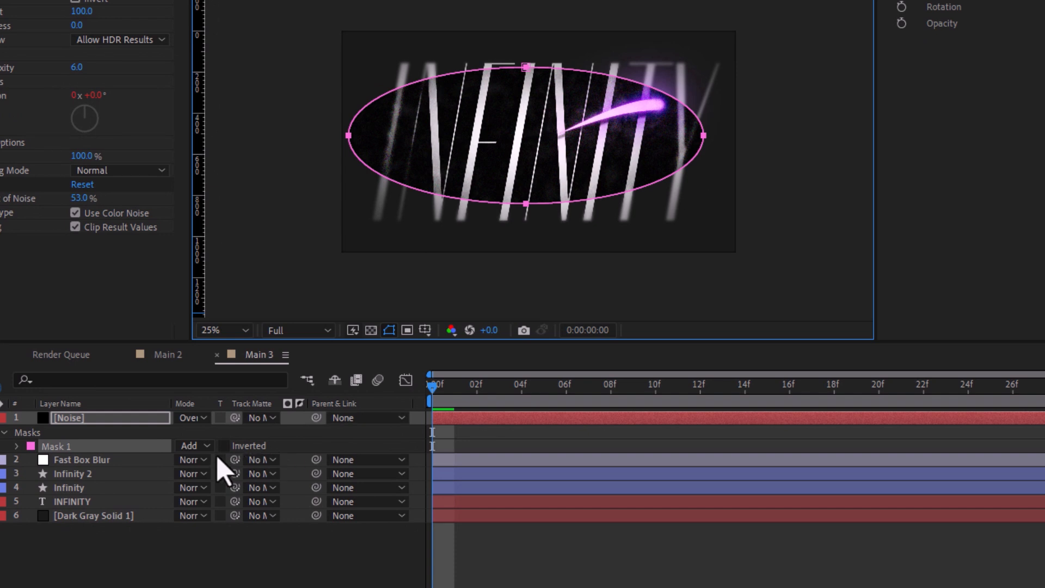
key("f")
key("f")
left_click_drag(204, 446, 352, 444)
left_click_drag(513, 442, 514, 443)
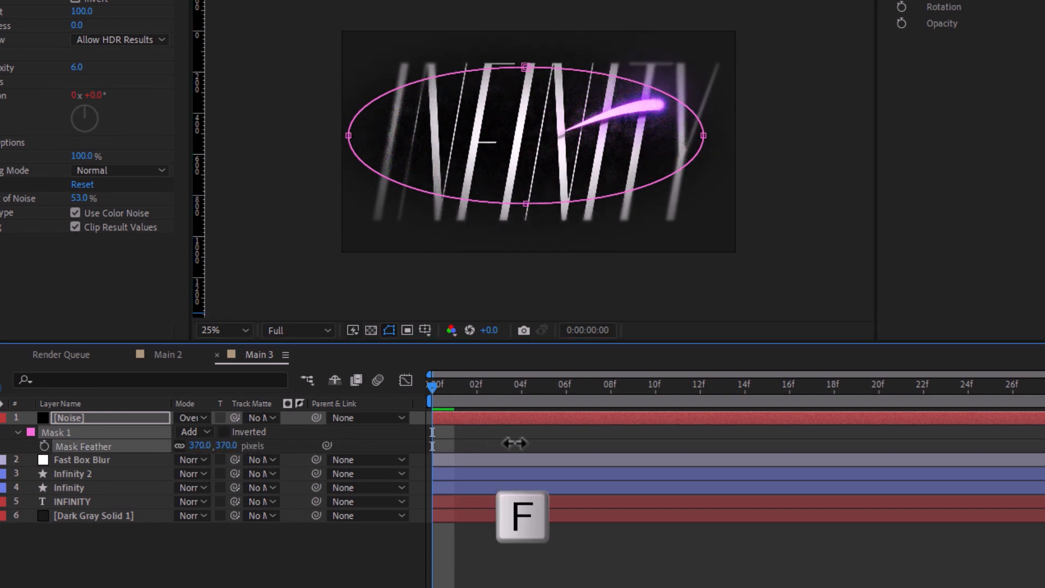
left_click_drag(638, 442, 639, 442)
left_click_drag(234, 445, 267, 445)
Narrow the Noise layer's elliptical mask by pulling its left and right points inward.
left_click_drag(348, 134, 424, 139)
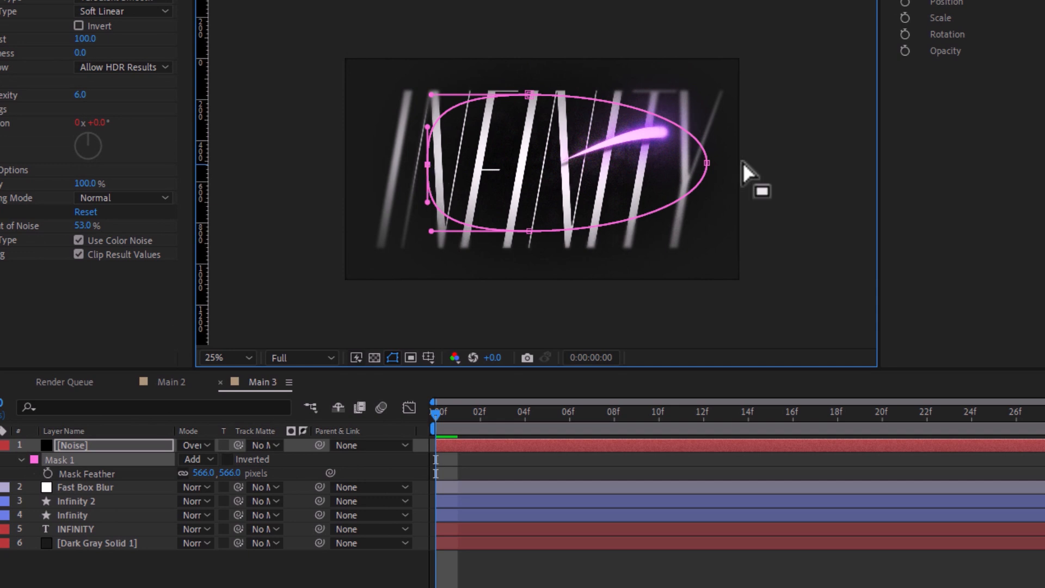
left_click_drag(702, 161, 671, 163)
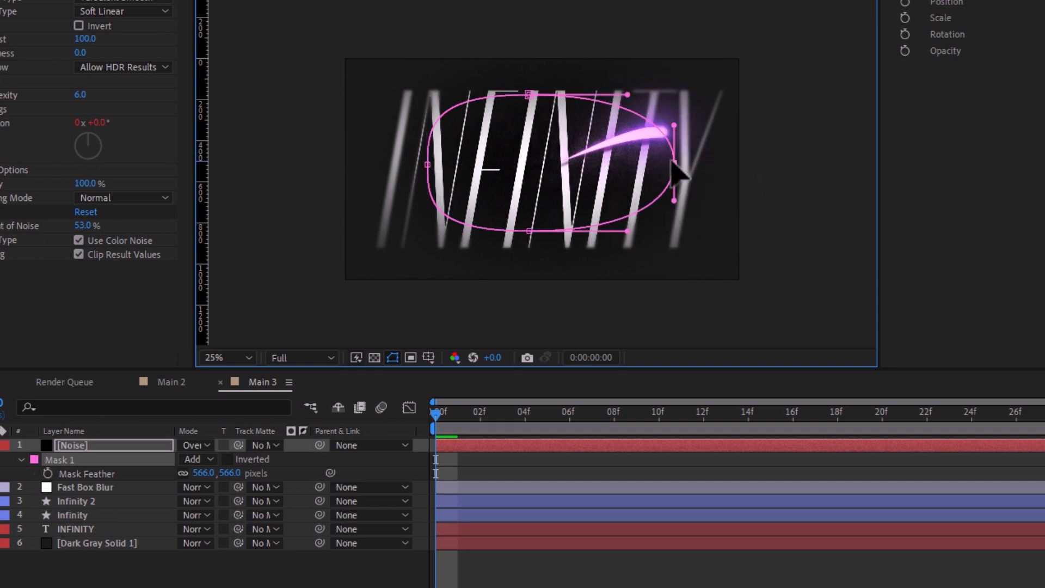
left_click(131, 567)
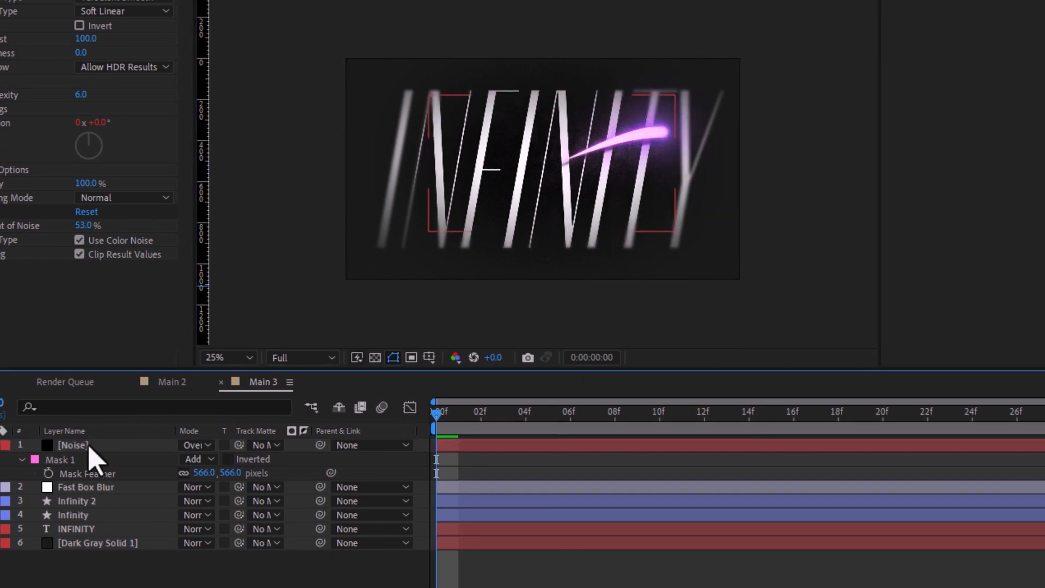
Compare the composition with and without the Noise layer by switching its visibility on and off.
left_click(9, 433)
left_click(9, 432)
left_click(9, 433)
left_click(10, 431)
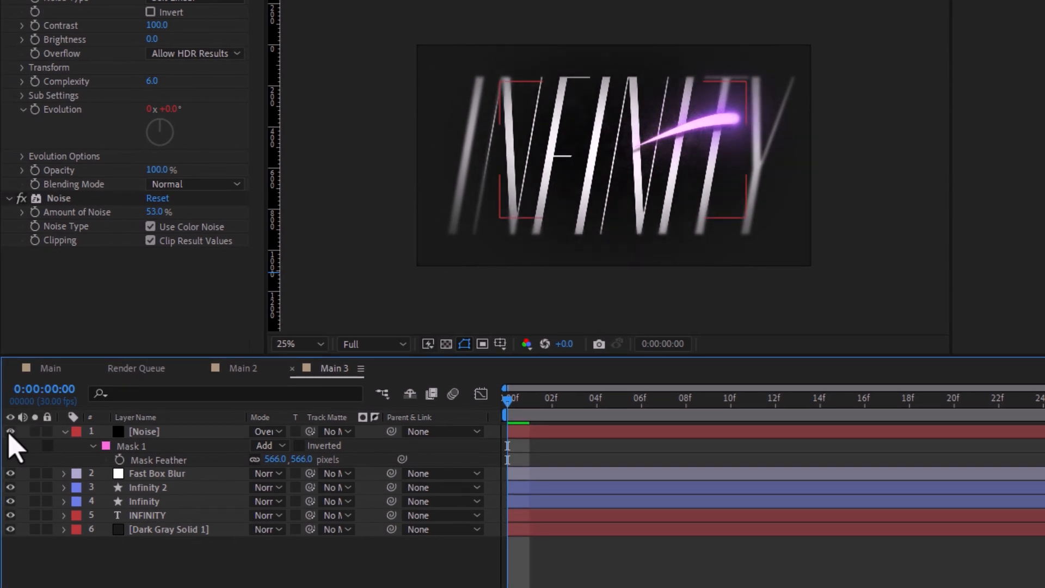
left_click(10, 432)
left_click(10, 431)
left_click(10, 432)
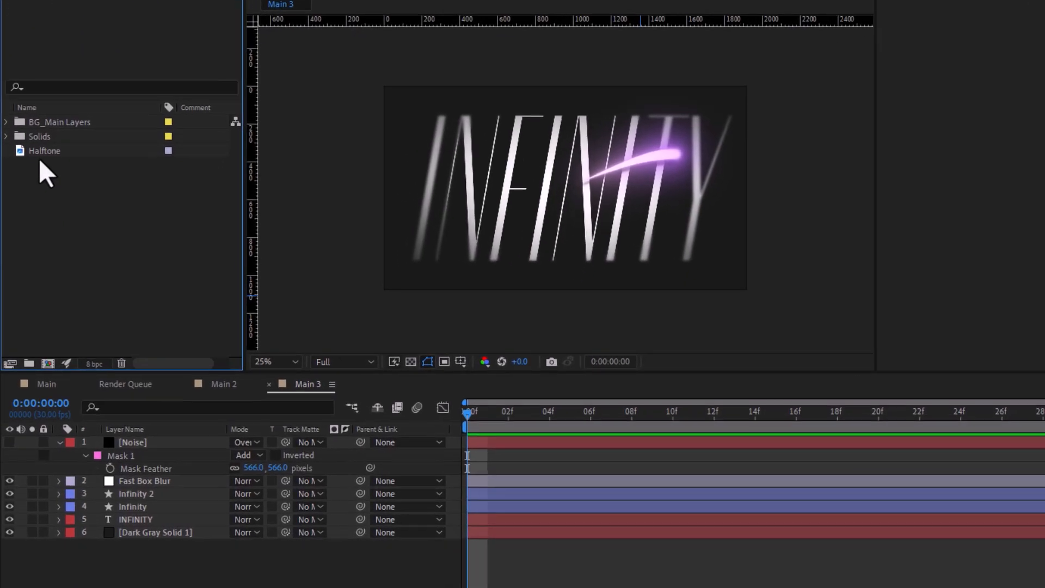
Place the Halftone image directly beneath the re-enabled Noise layer and apply the Invert effect to it.
left_click_drag(51, 75, 229, 457)
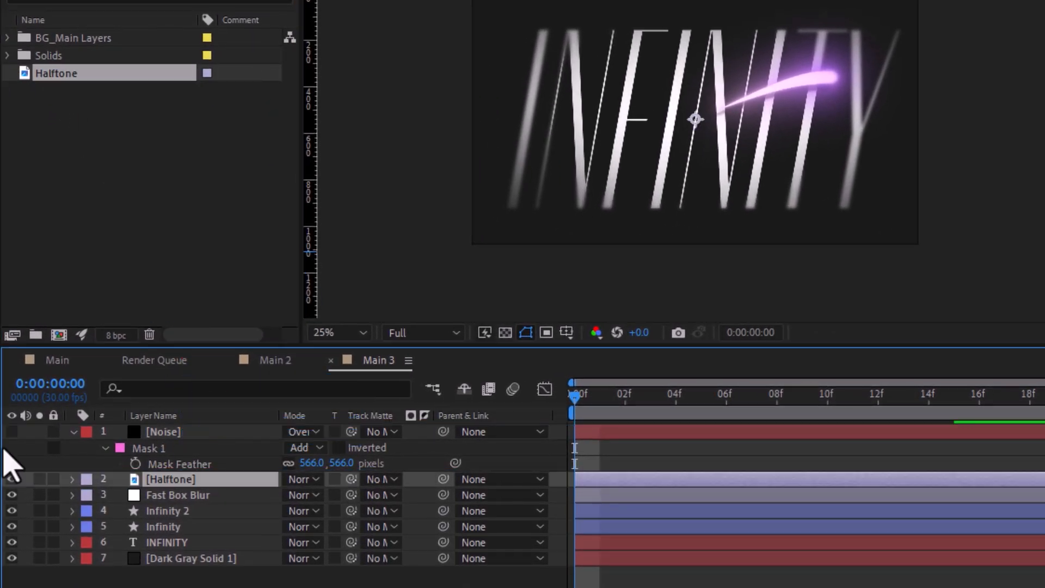
left_click(12, 432)
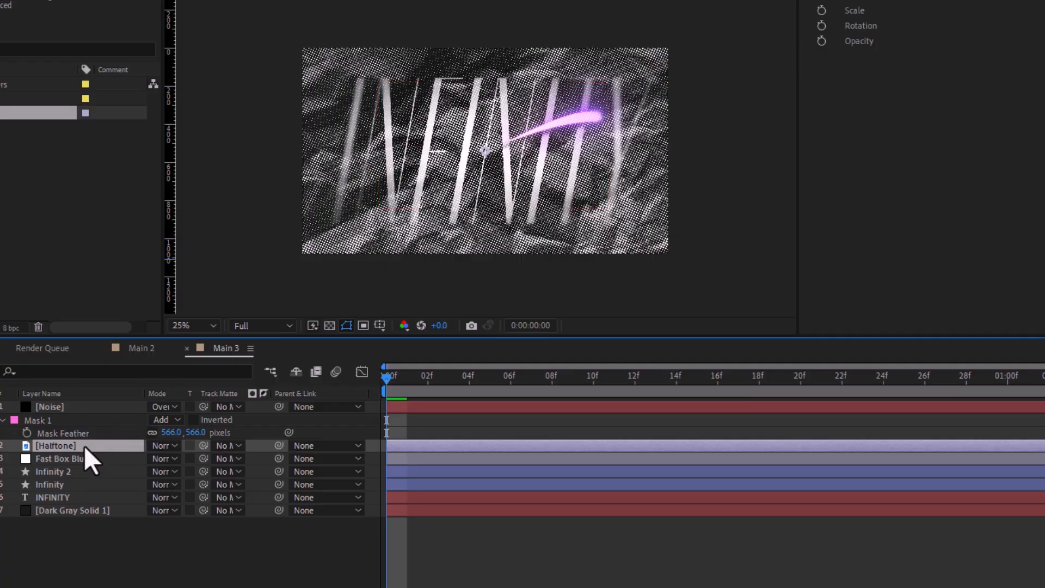
key("ctrl+space")
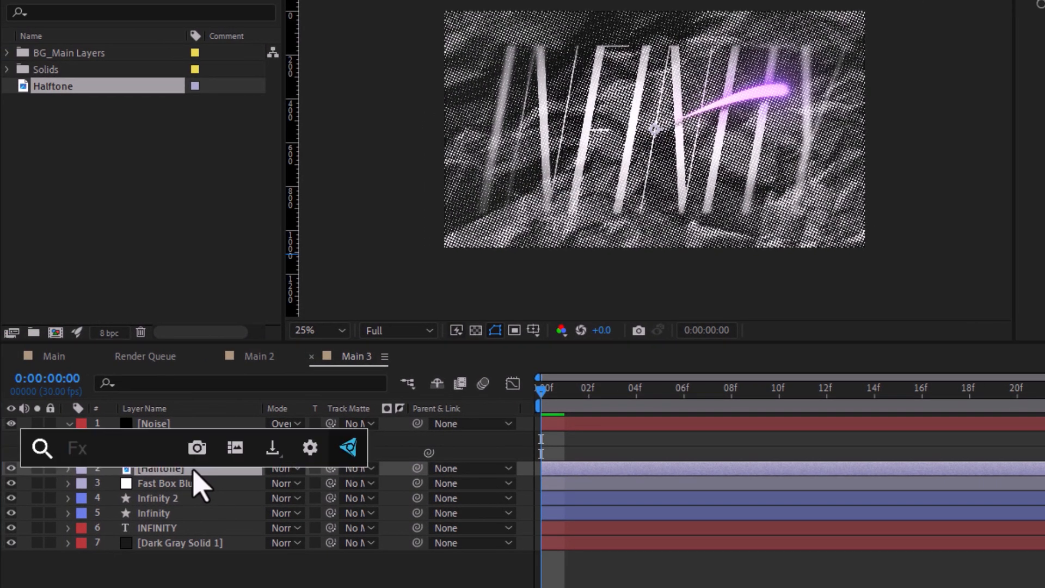
type("inv")
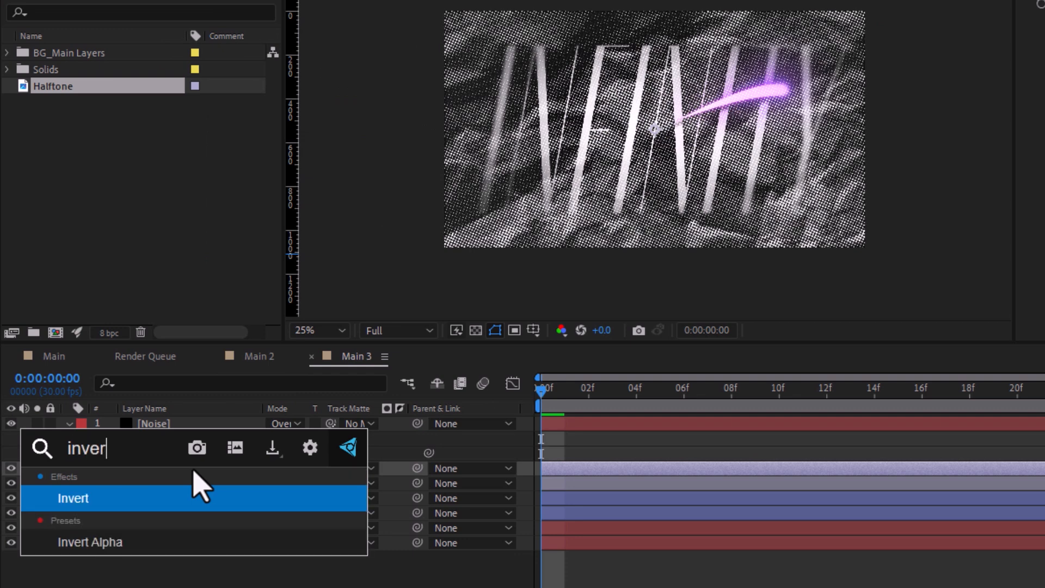
type("er")
left_click(196, 498)
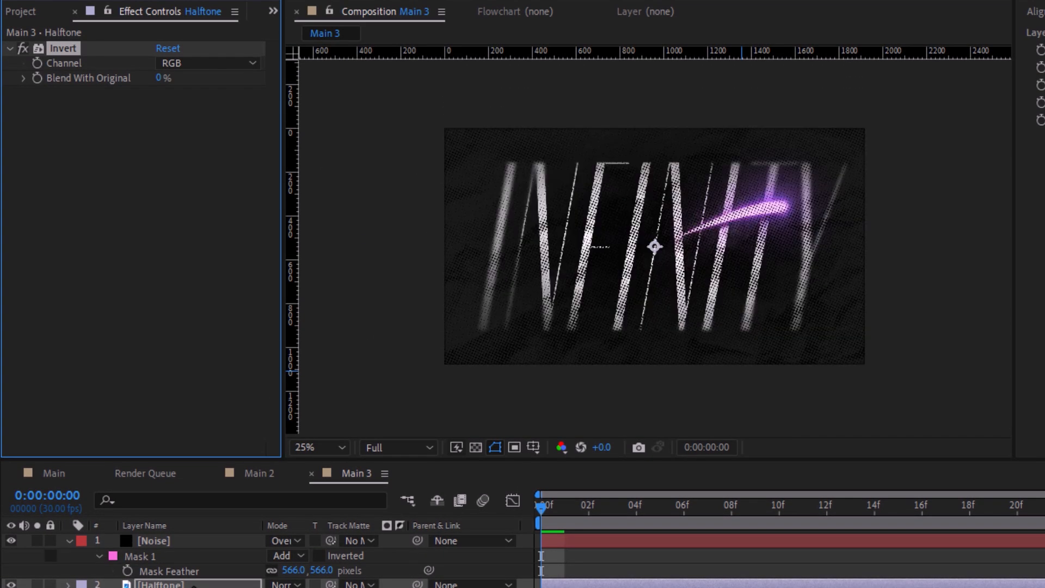
Scale the Halftone layer to 56%.
key("period")
key("comma")
key("comma")
key("period")
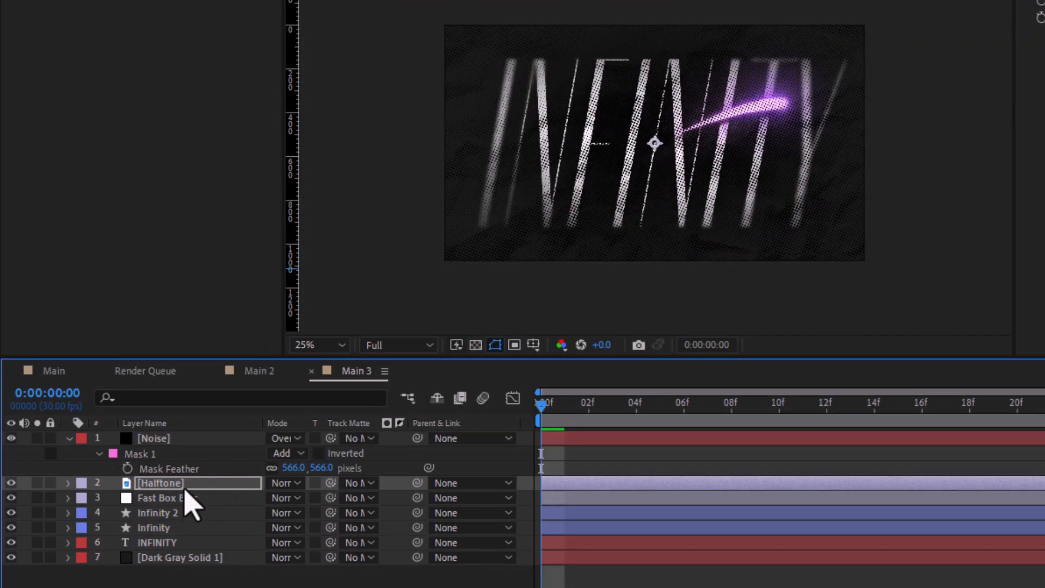
key("comma")
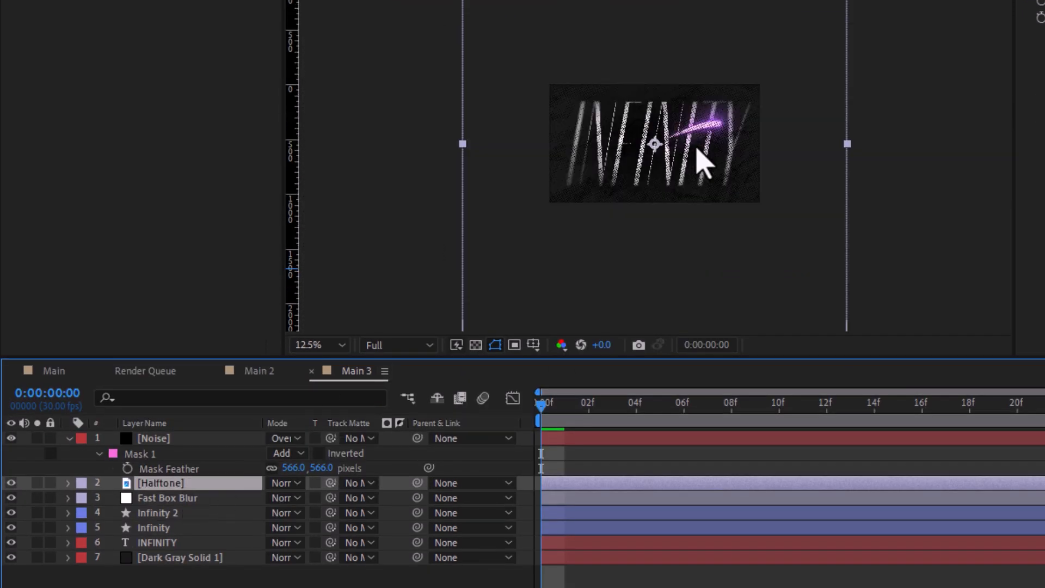
key("s")
key("period")
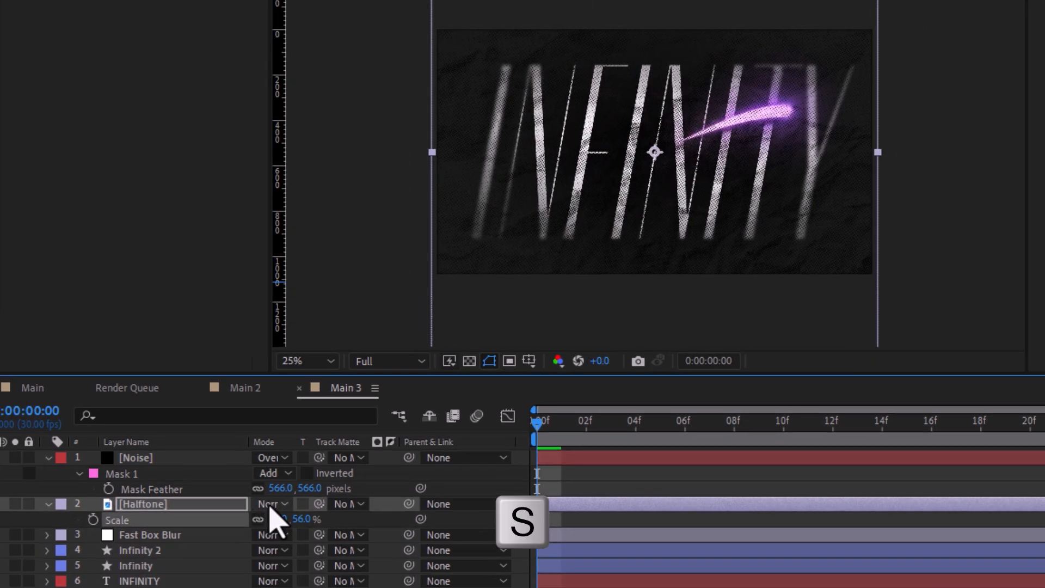
Set the Halftone layer's blending mode to Soft Light and inspect the texture over the glowing stroke.
left_click(283, 483)
left_click(307, 393)
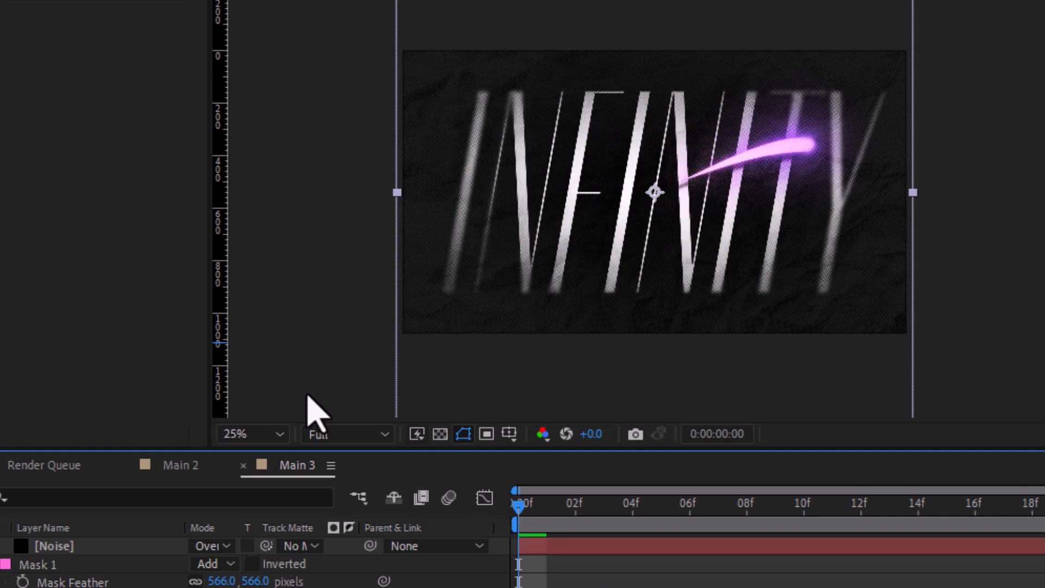
scroll(784, 155, "up", 3)
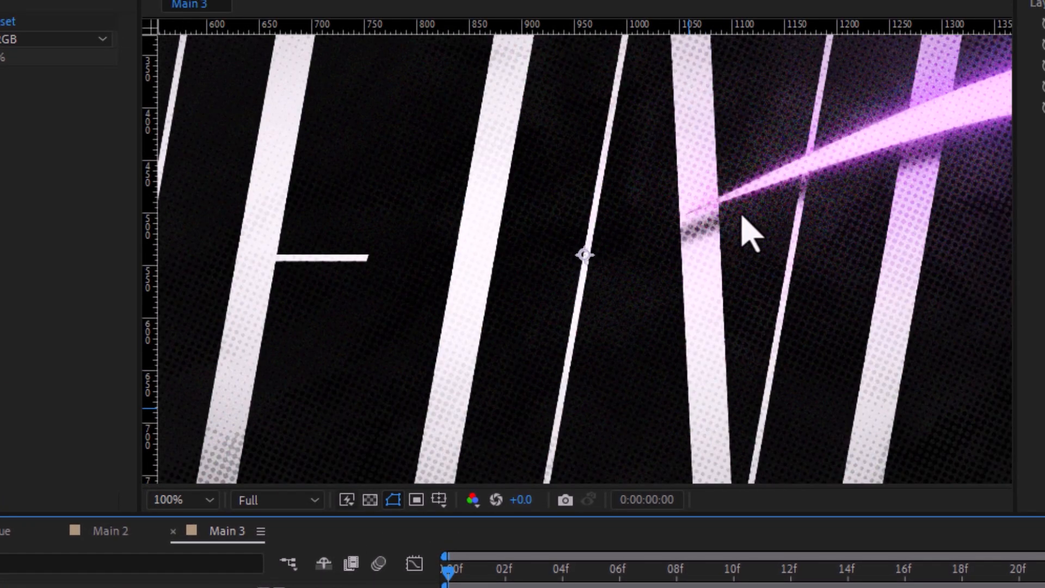
left_click_drag(768, 169, 702, 244)
left_click_drag(631, 310, 350, 322)
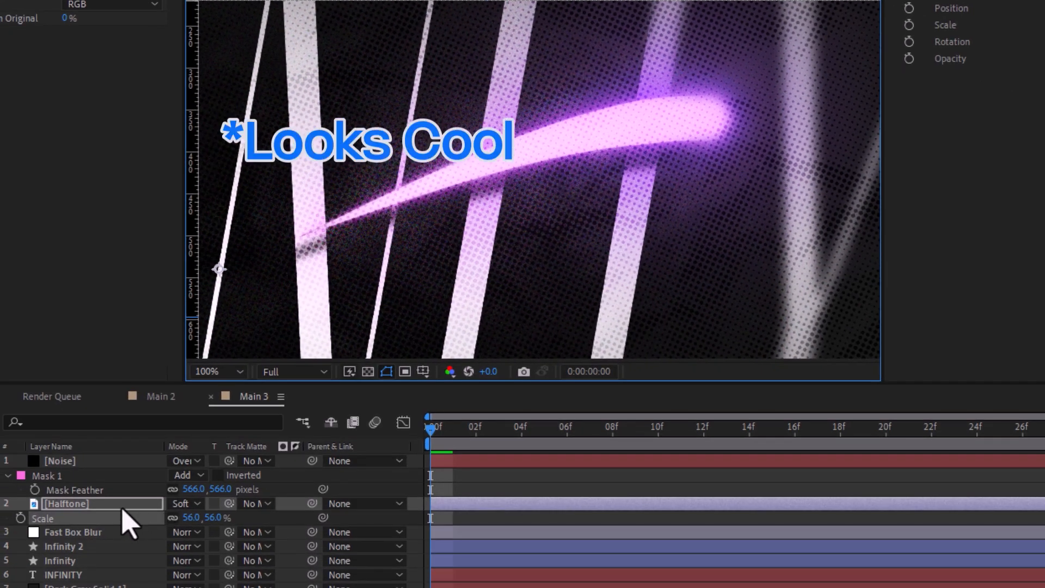
Lower the Halftone layer's opacity.
left_click(114, 504)
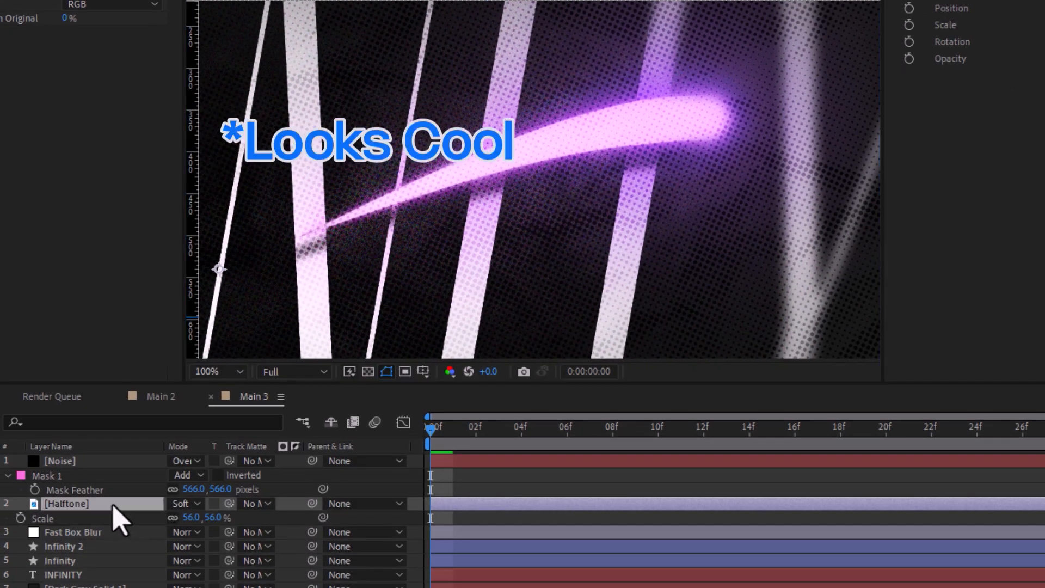
key("t")
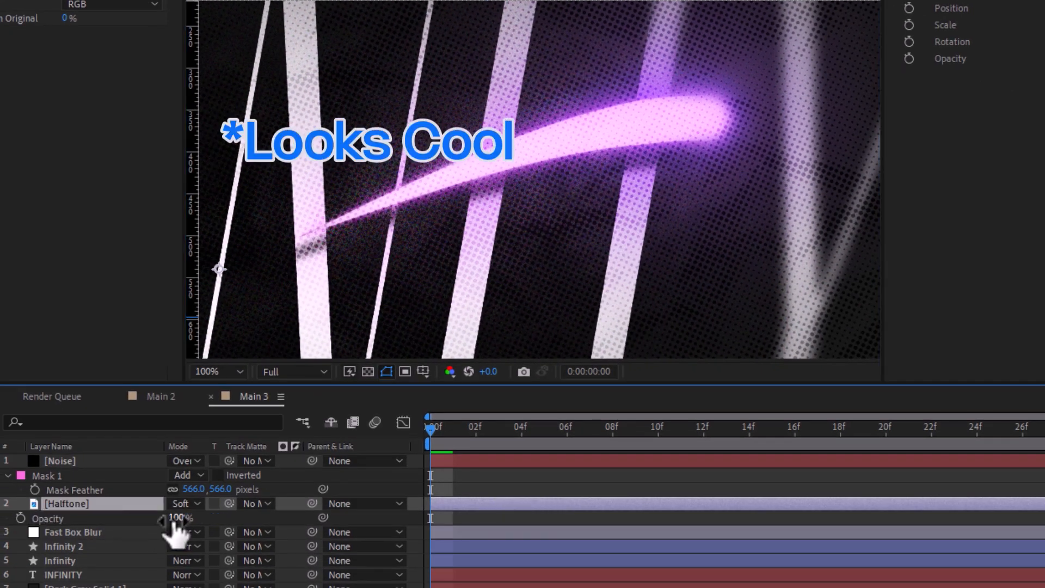
left_click_drag(168, 527, 160, 520)
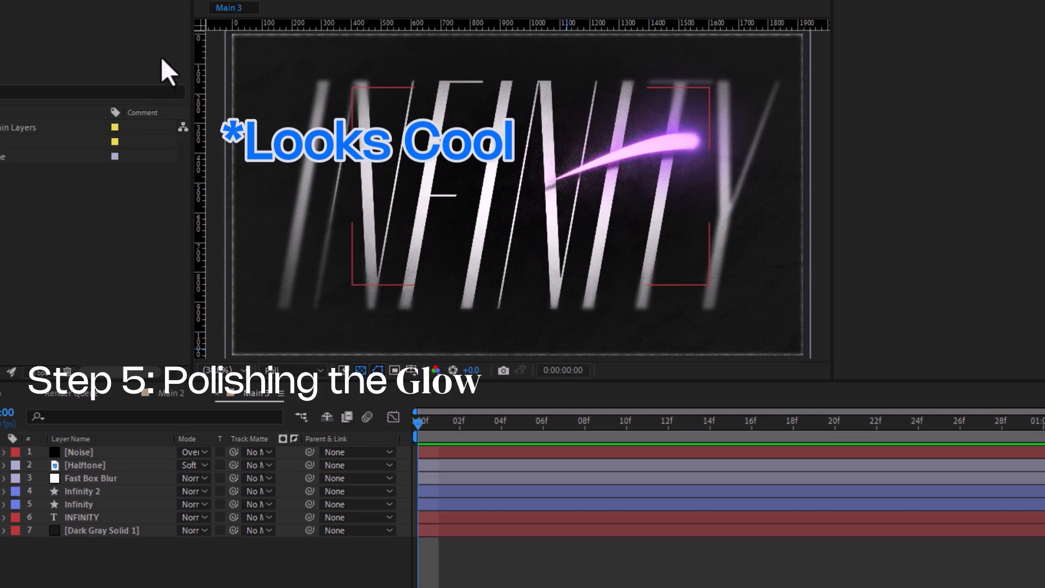
Pre-compose all seven layers into a new composition named Main3_Final, moving all attributes into it.
left_click(85, 453)
left_click(95, 532, "shift")
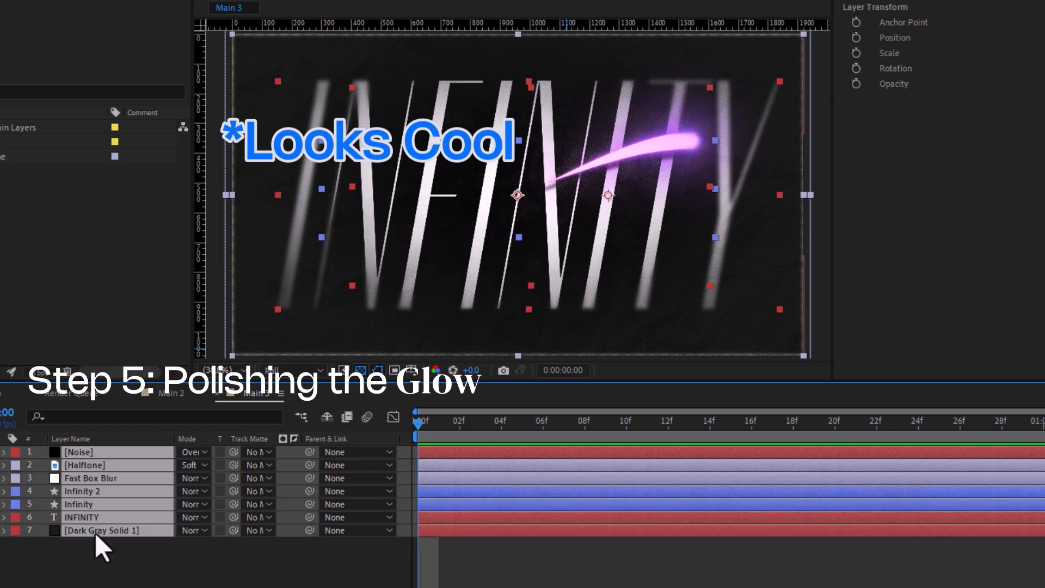
right_click(83, 449)
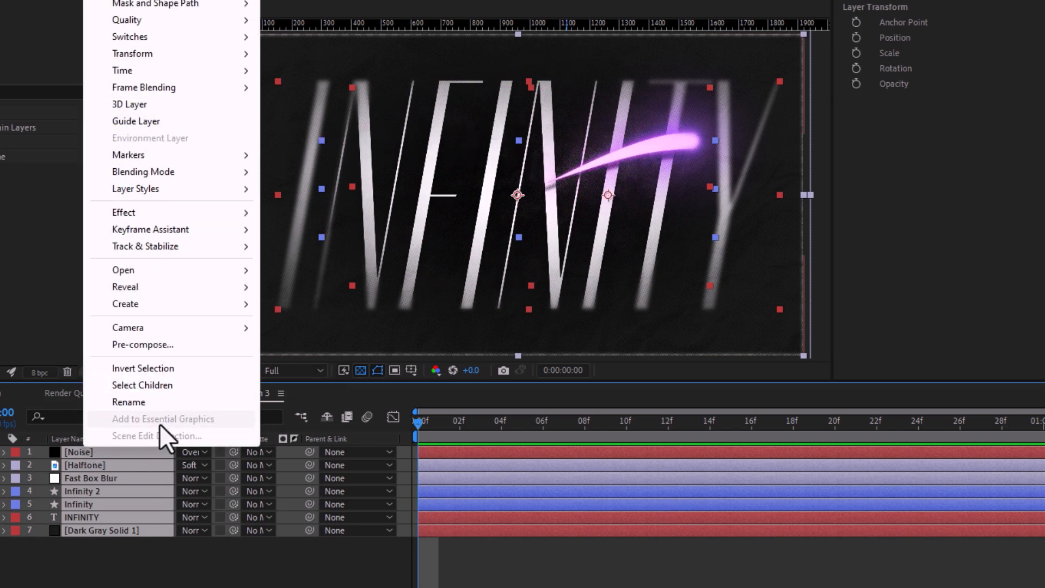
left_click(162, 346)
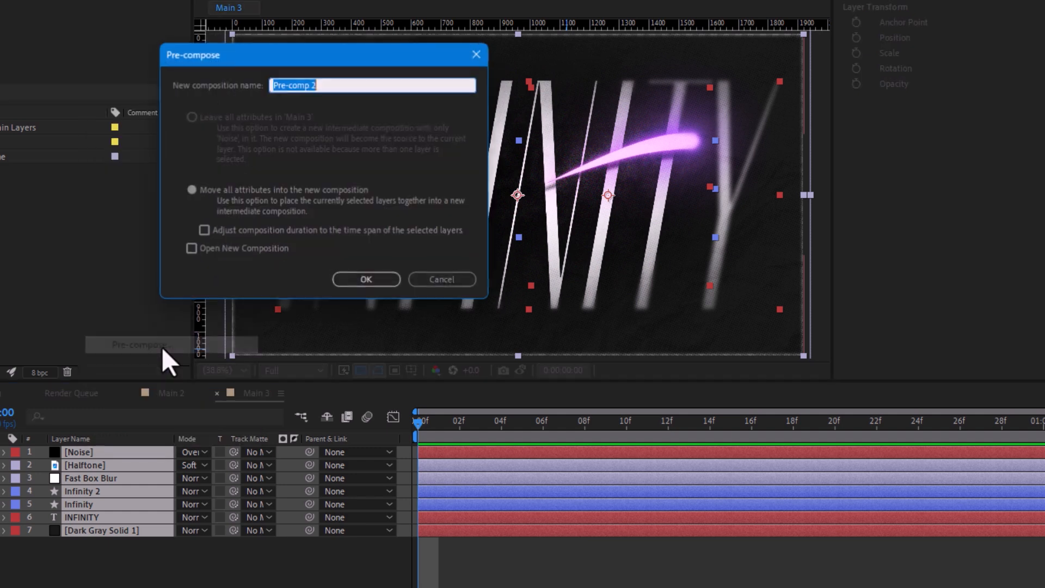
type("Main")
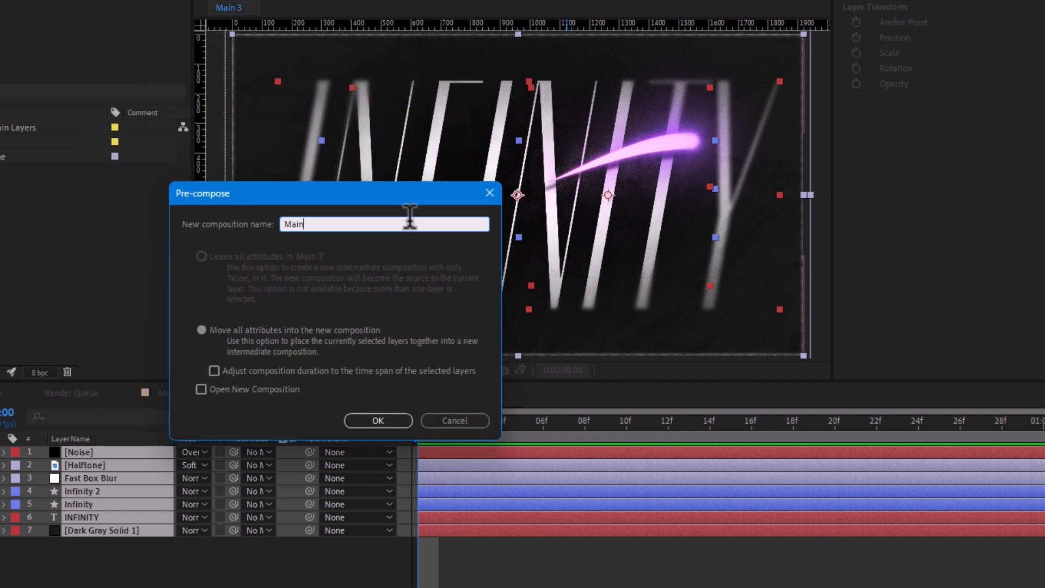
type("3_Final")
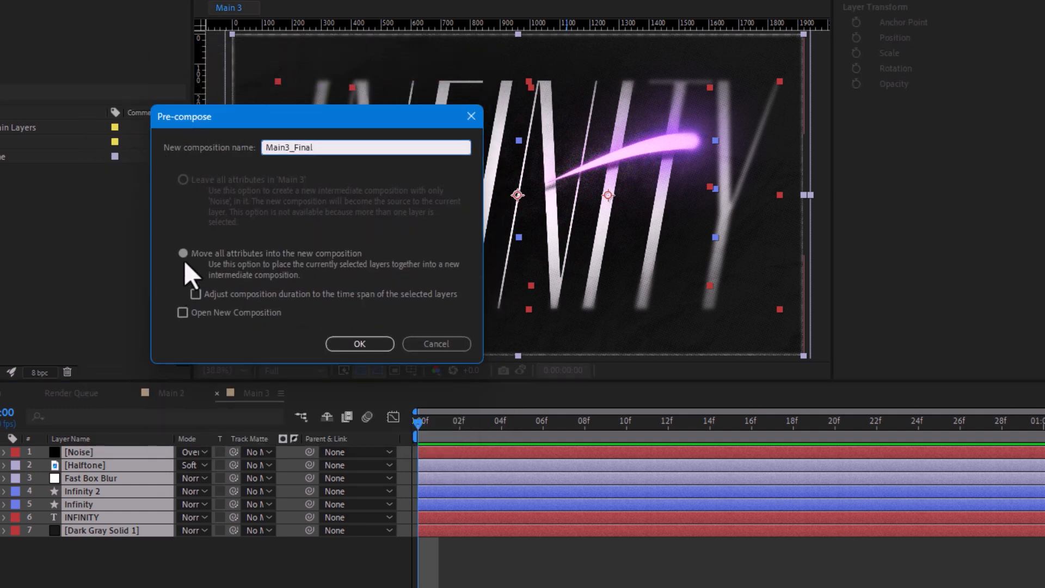
left_click(358, 344)
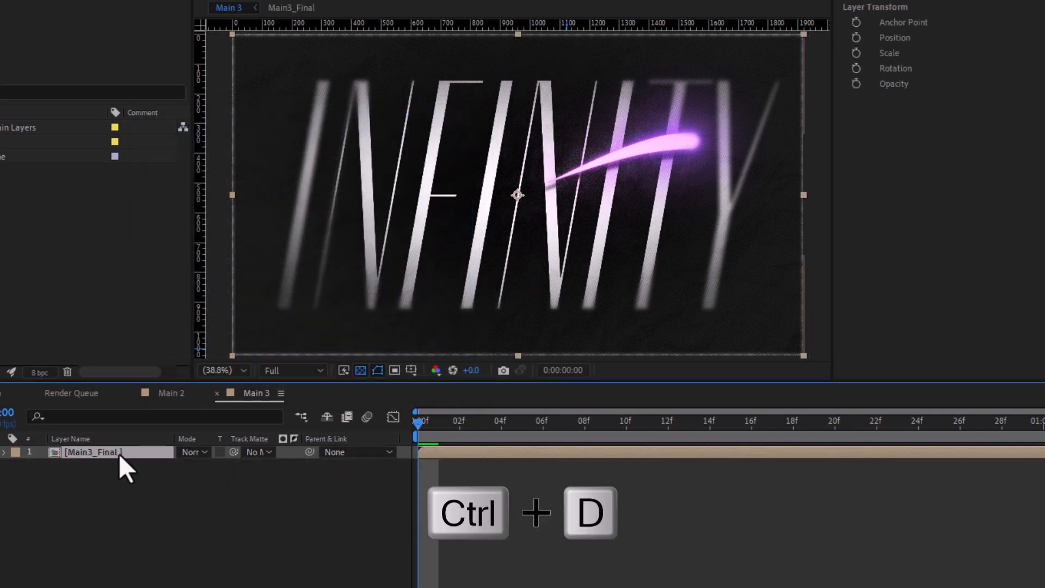
Duplicate the Main3_Final layer and apply Levels to the upper copy with Input Black at 169.
key("ctrl+d")
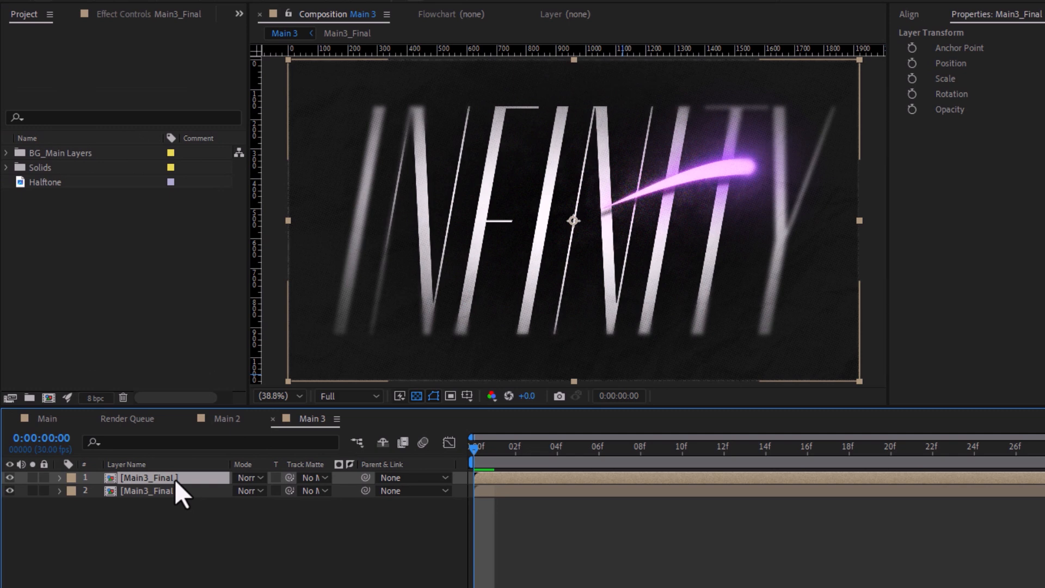
key("ctrl+space")
type("leve")
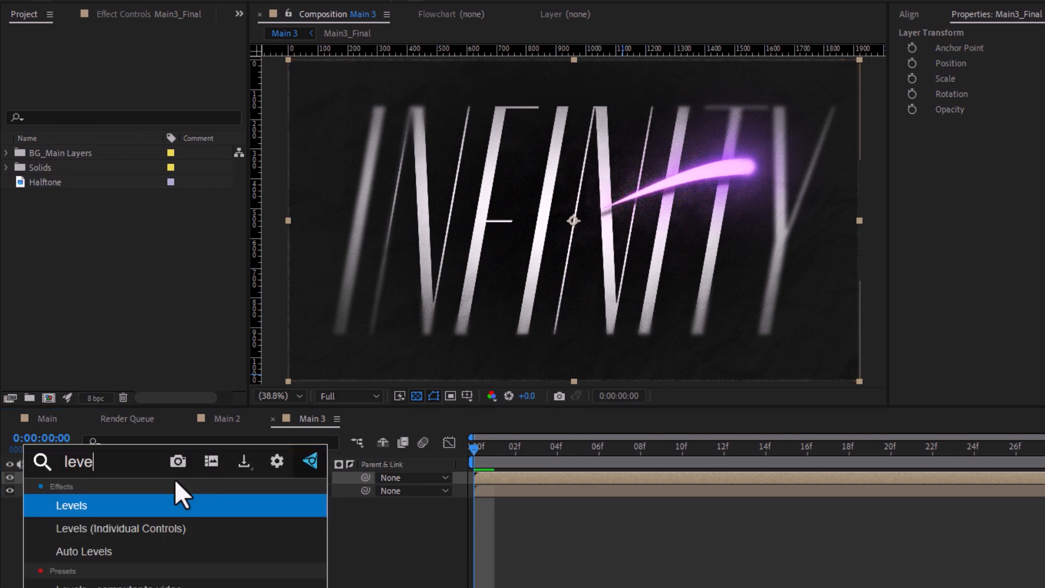
key("Return")
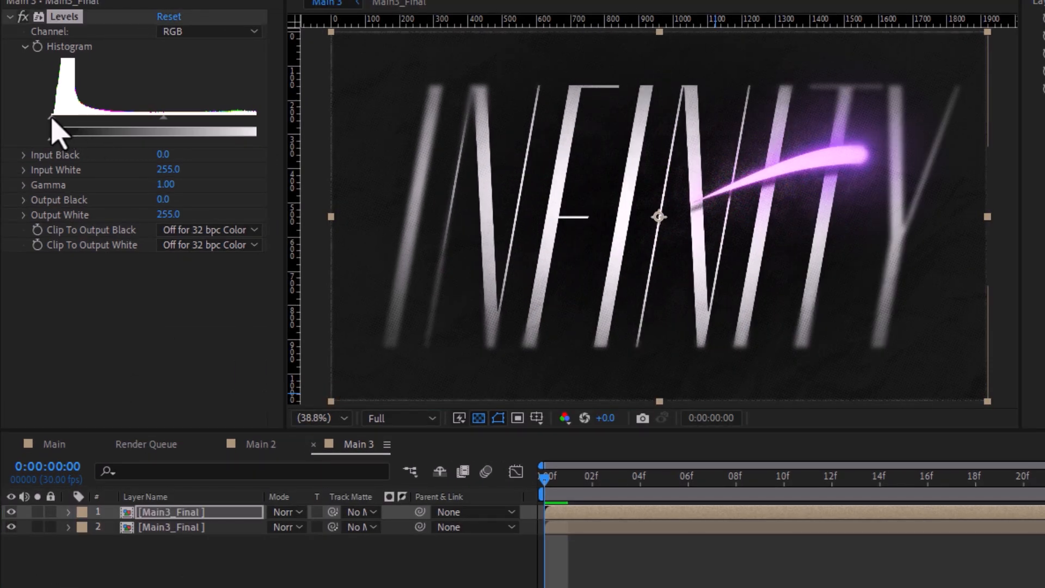
left_click_drag(52, 118, 69, 120)
left_click_drag(100, 136, 133, 139)
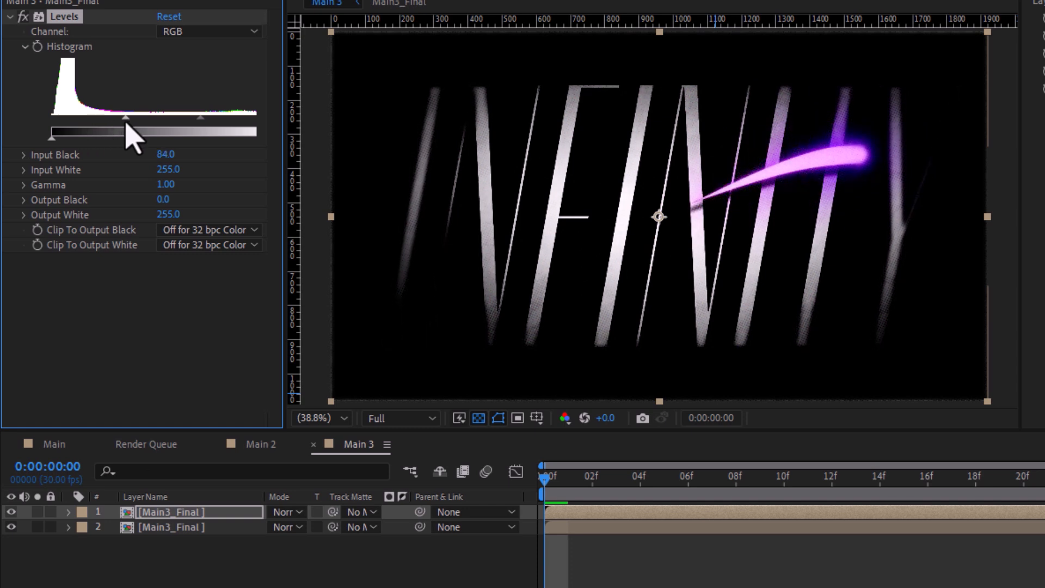
left_click_drag(135, 126, 202, 133)
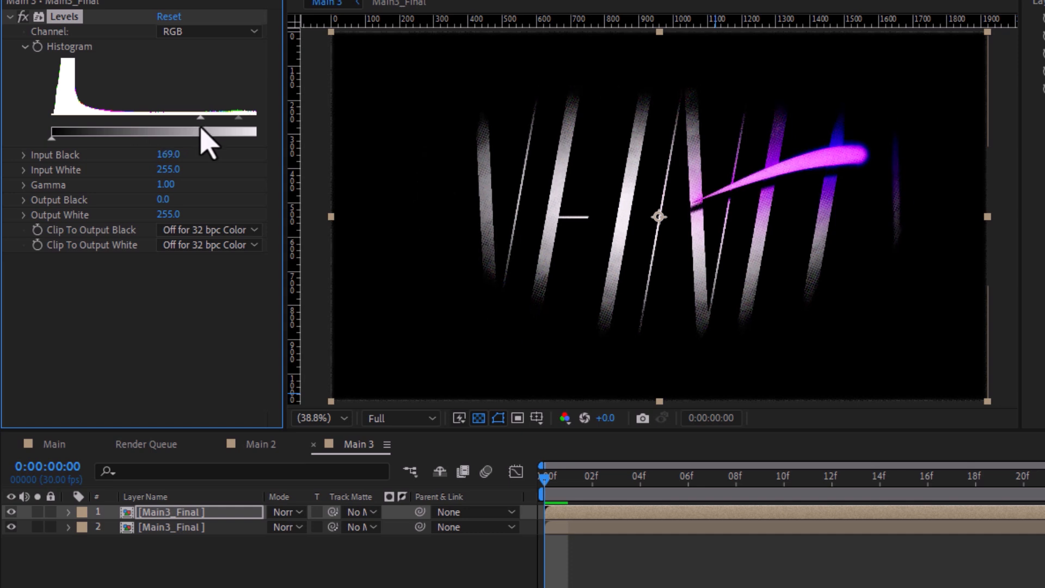
Add a Curves effect to the upper Main3_Final layer and bend the RGB curve strongly downward to crush the darker tones.
key("ctrl+space")
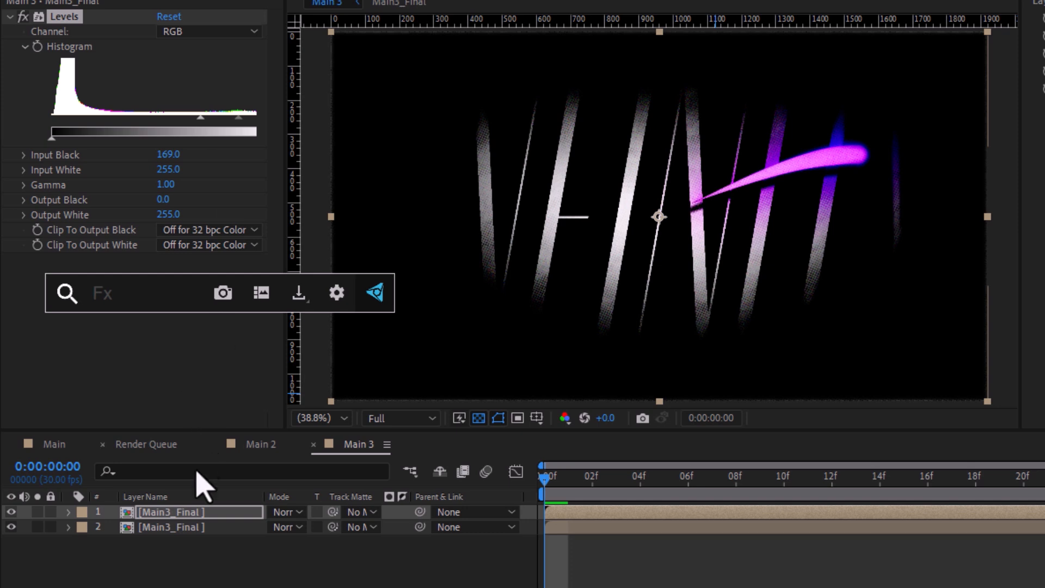
type("cur")
key("Return")
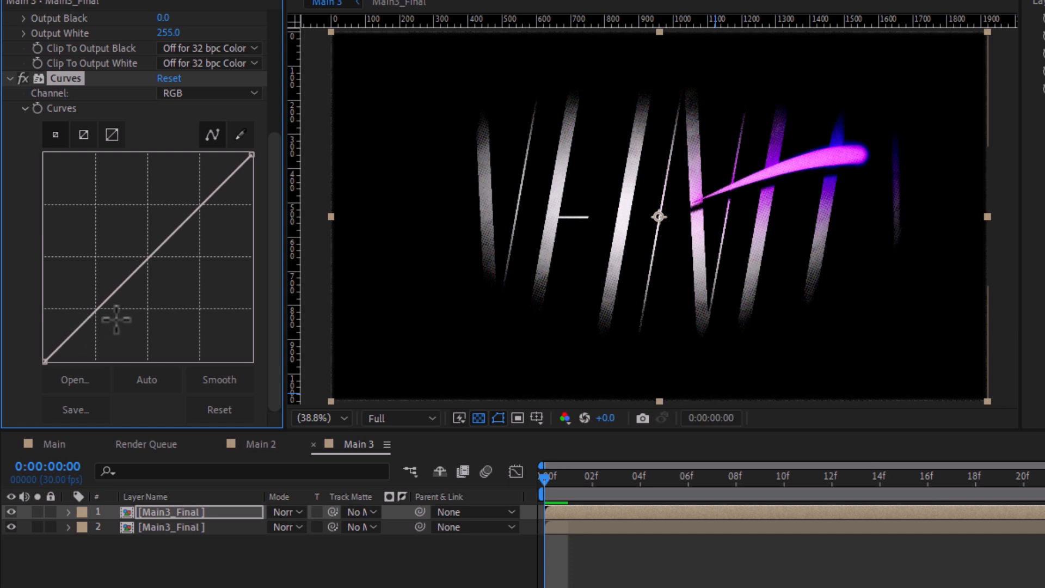
left_click_drag(124, 282, 203, 284)
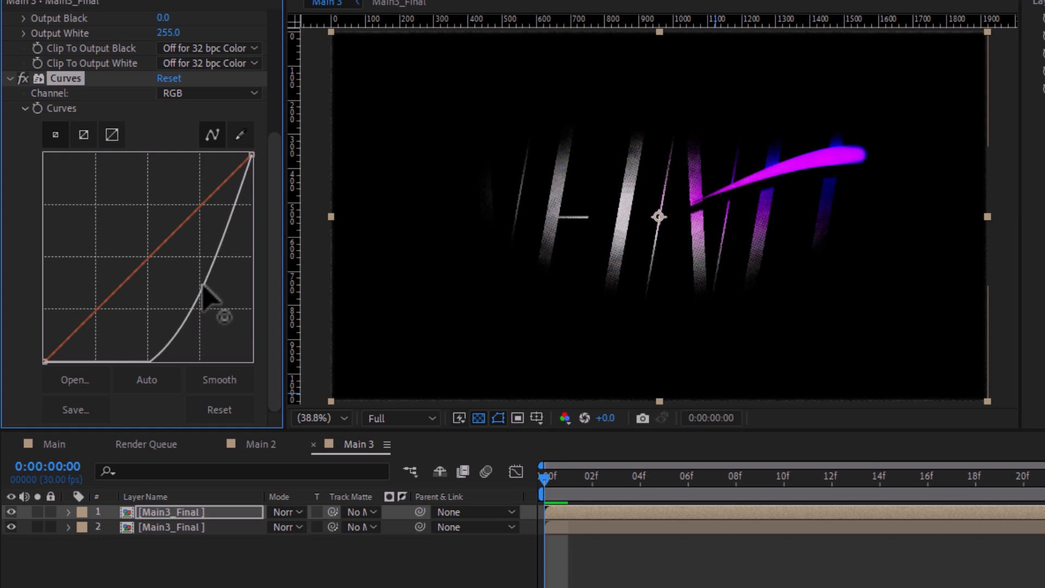
Apply Deep Glow to the upper Main3_Final layer and set the layer's blending mode to Add.
left_click(177, 512)
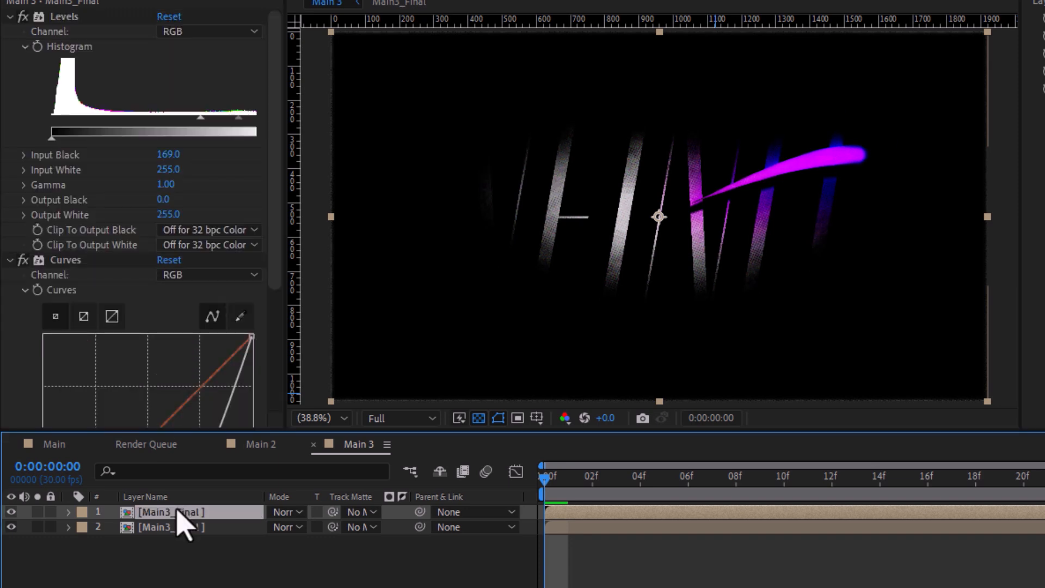
key("ctrl+space")
type("dee")
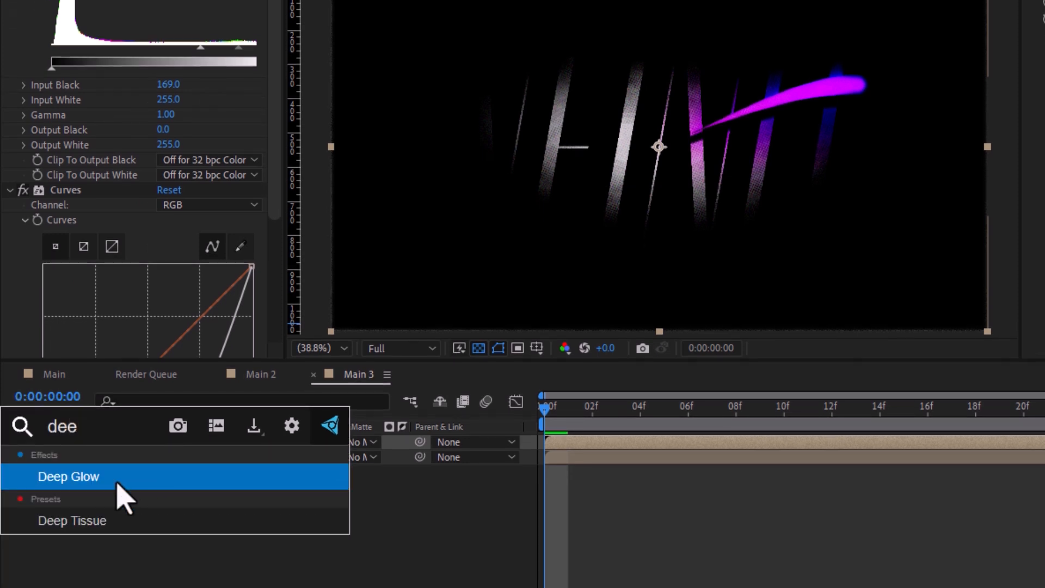
left_click(117, 550)
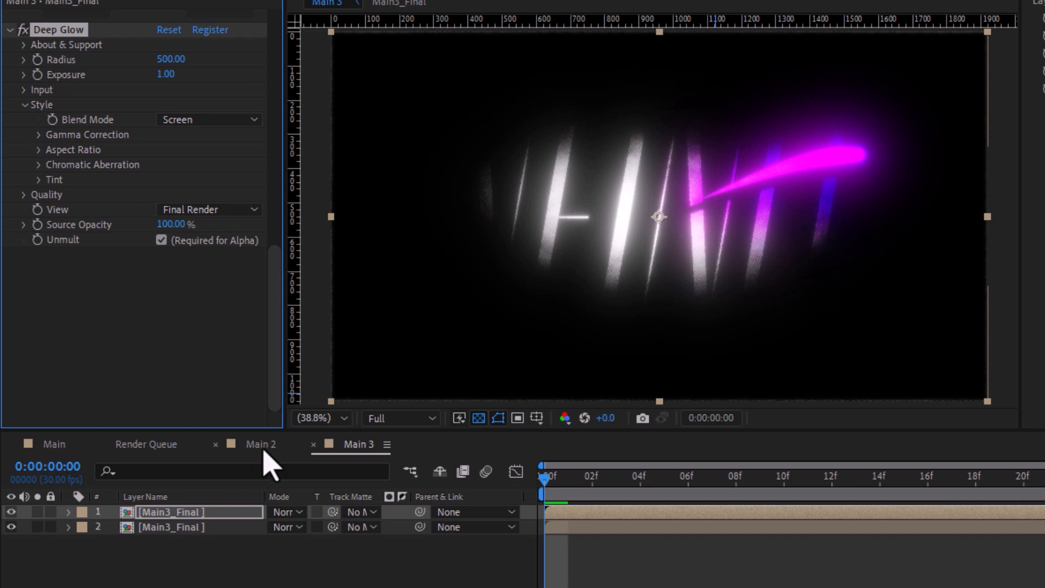
left_click(169, 517)
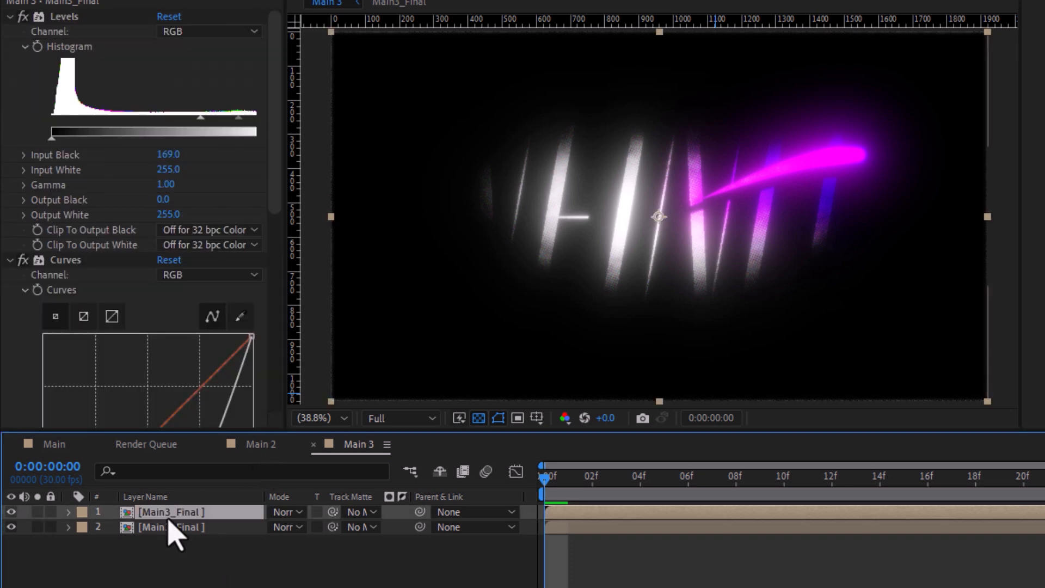
left_click(301, 513)
left_click(359, 220)
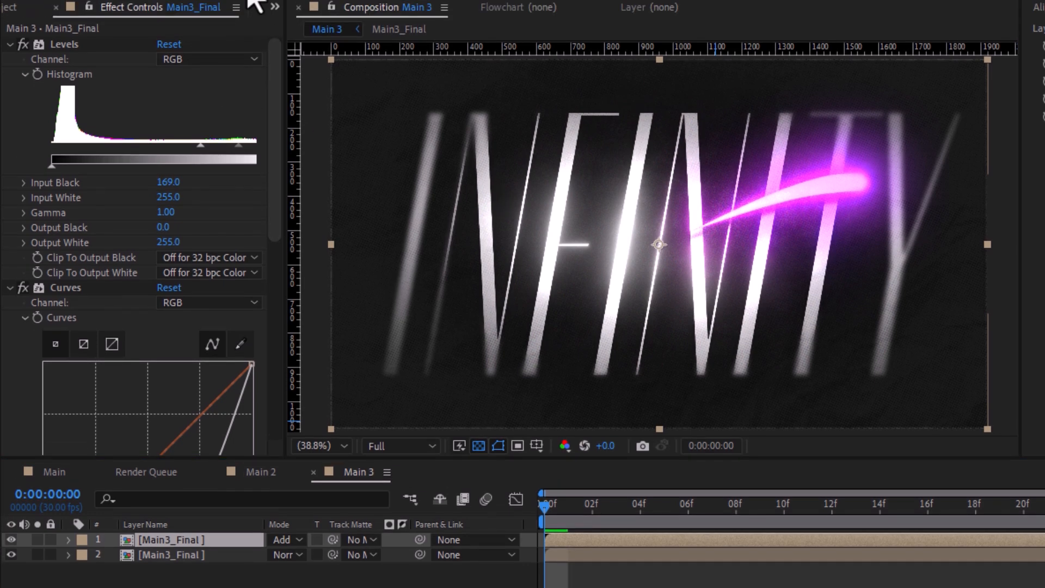
Draw a wide elliptical mask across the middle of the INFINITY title on the upper layer and feather it by 230 pixels.
left_click(247, 17)
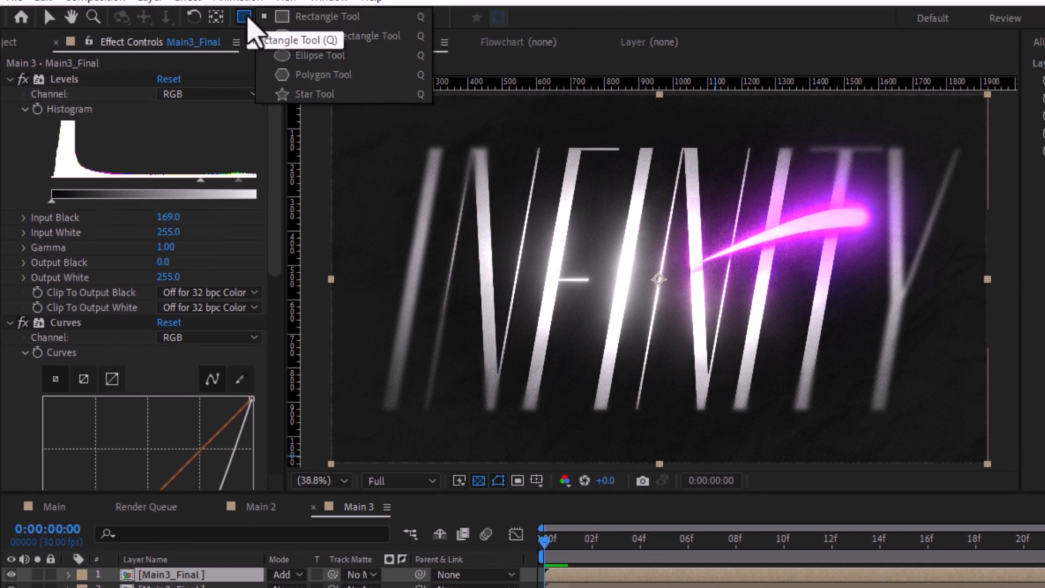
left_click(295, 41)
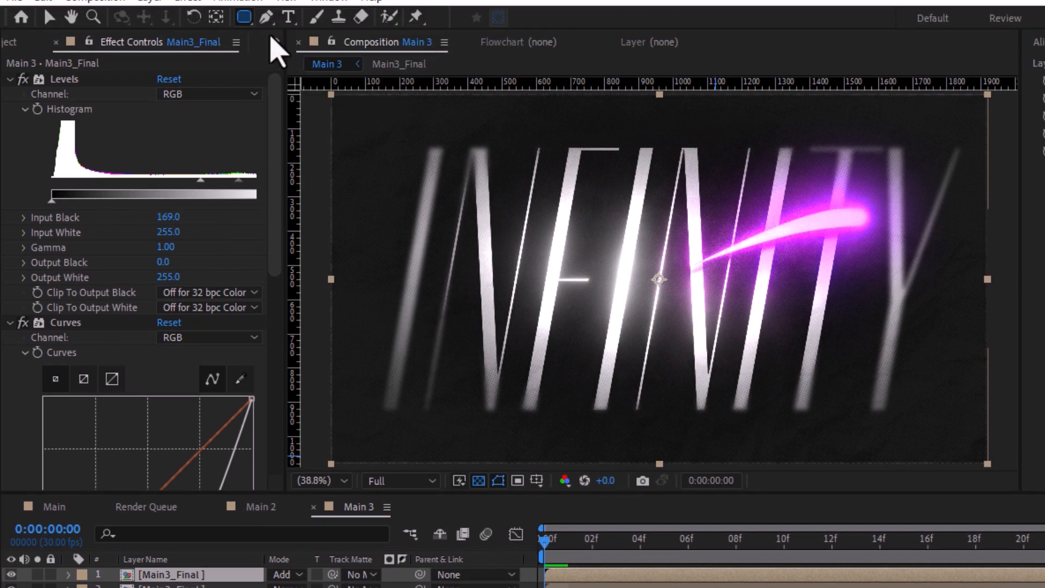
left_click(244, 17)
left_click(266, 57)
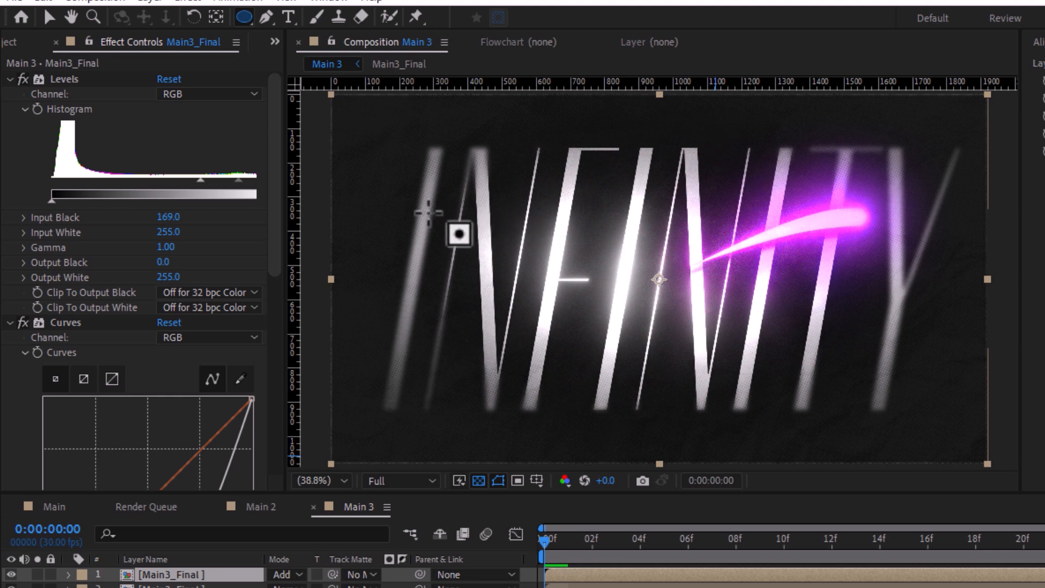
left_click_drag(383, 199, 926, 331)
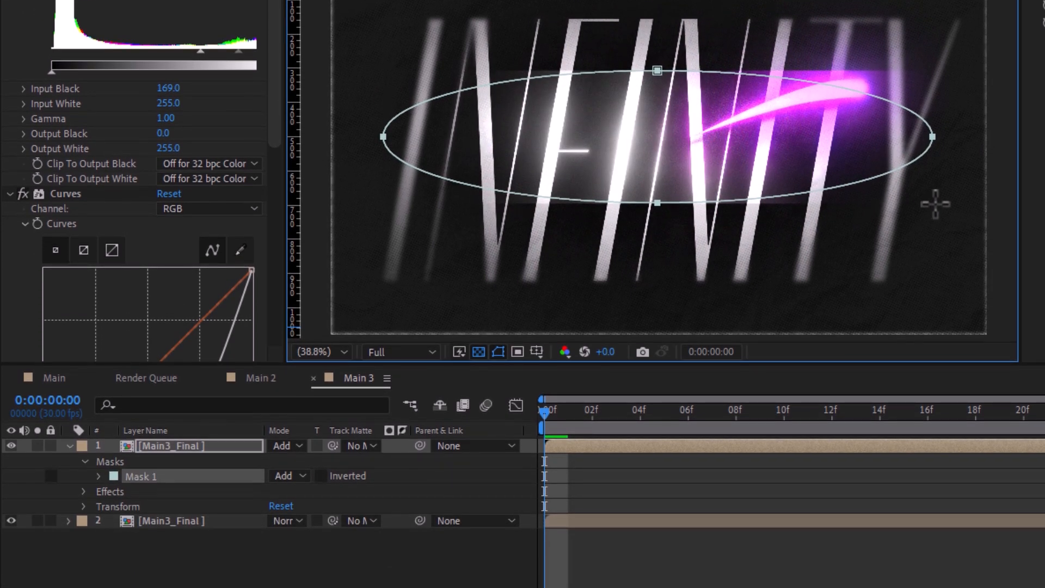
left_click_drag(934, 203, 946, 203)
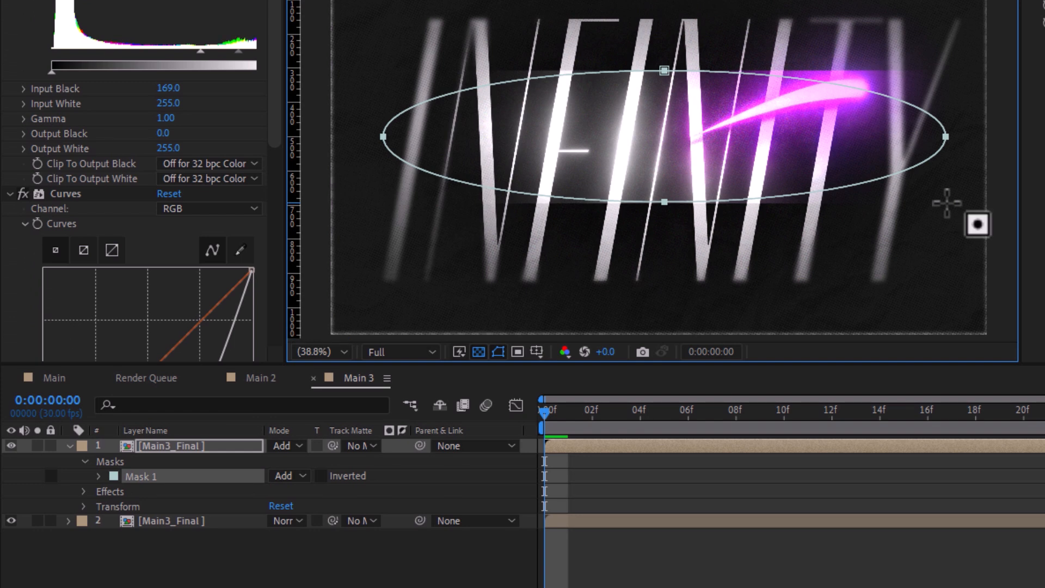
key("f")
left_click_drag(297, 475, 458, 473)
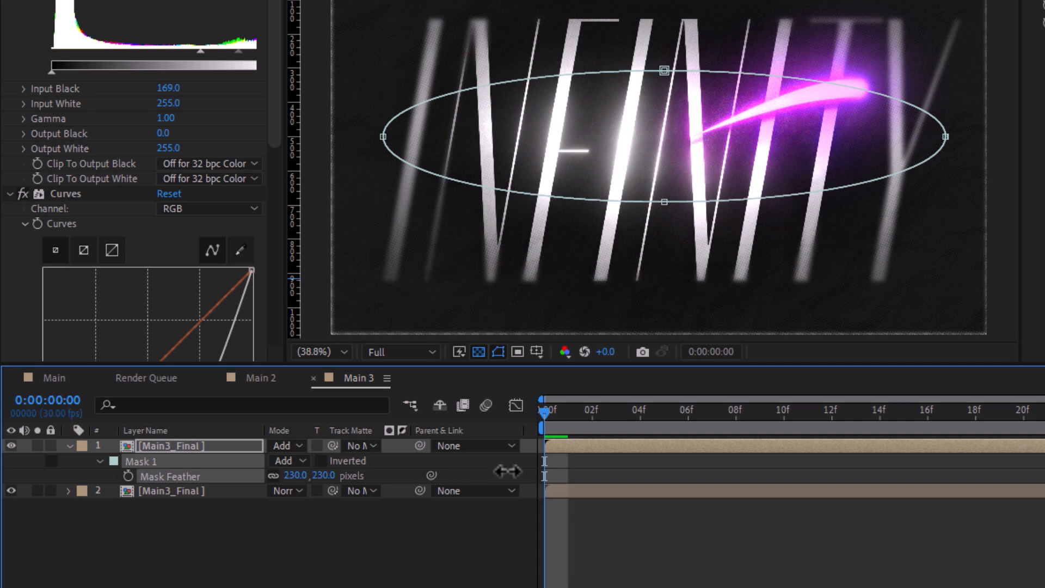
scroll(629, 132, "down", 1)
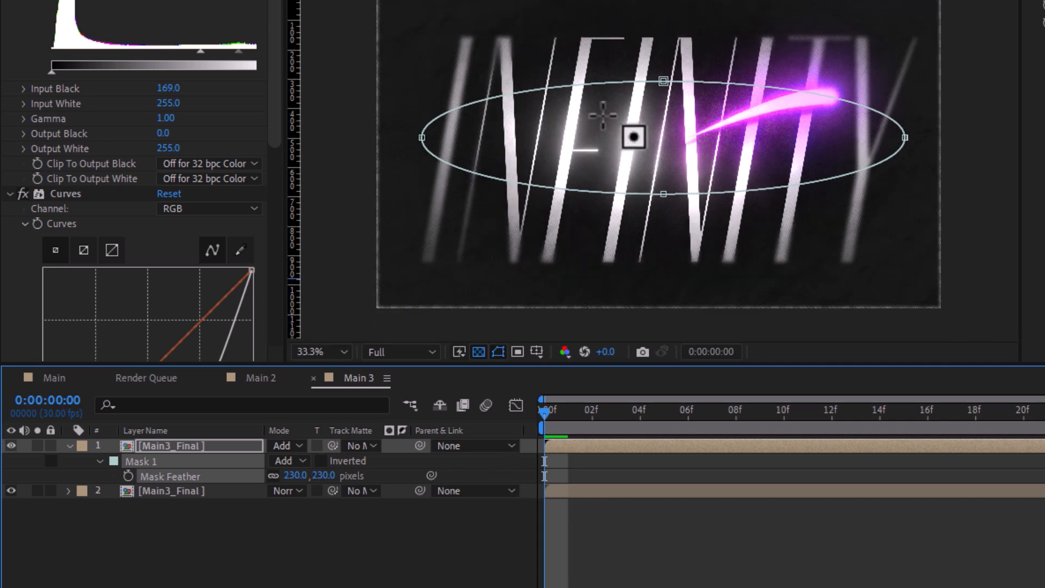
Lower the upper layer's opacity to 33% and pull the ellipse mask's leftmost point inward.
key("t")
left_click_drag(282, 463, 240, 466)
left_click(422, 139)
left_click_drag(428, 140, 460, 145)
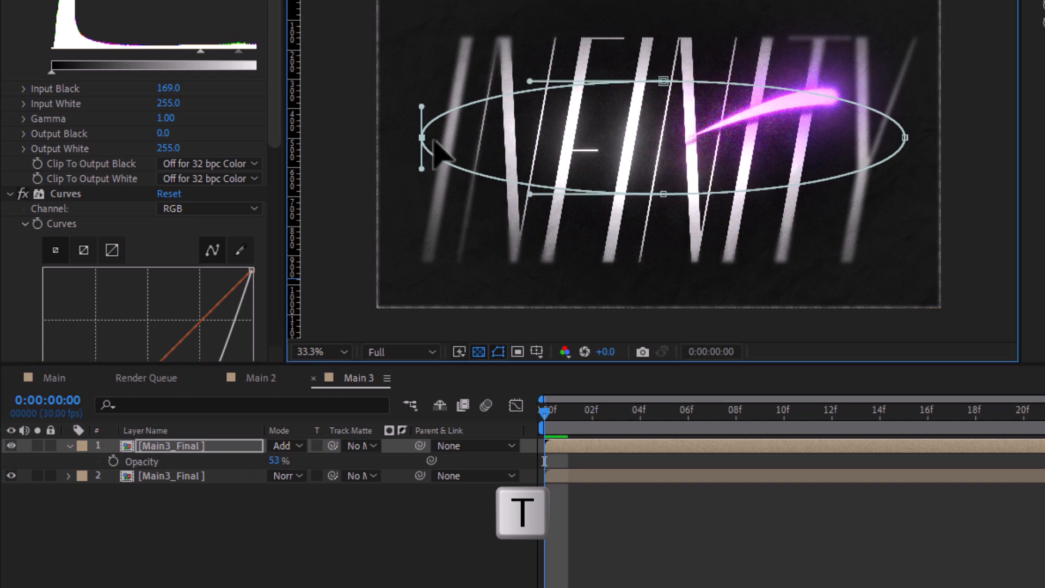
left_click(263, 459)
left_click_drag(261, 459, 266, 461)
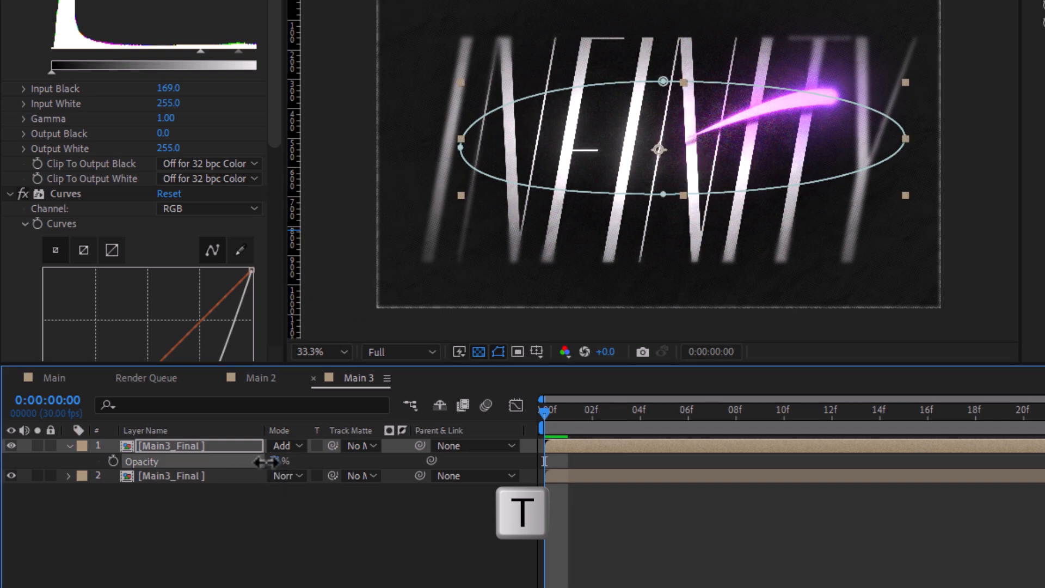
Preview the animation and toggle the upper Main3_Final layer's visibility to compare the image with and without the added glow.
left_click(670, 525)
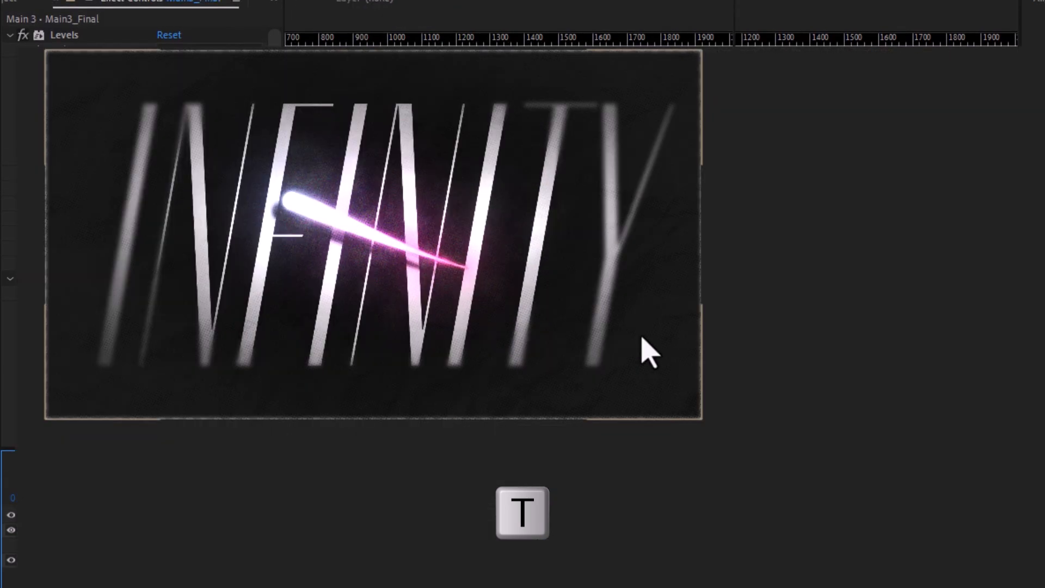
scroll(748, 397, "up", 2)
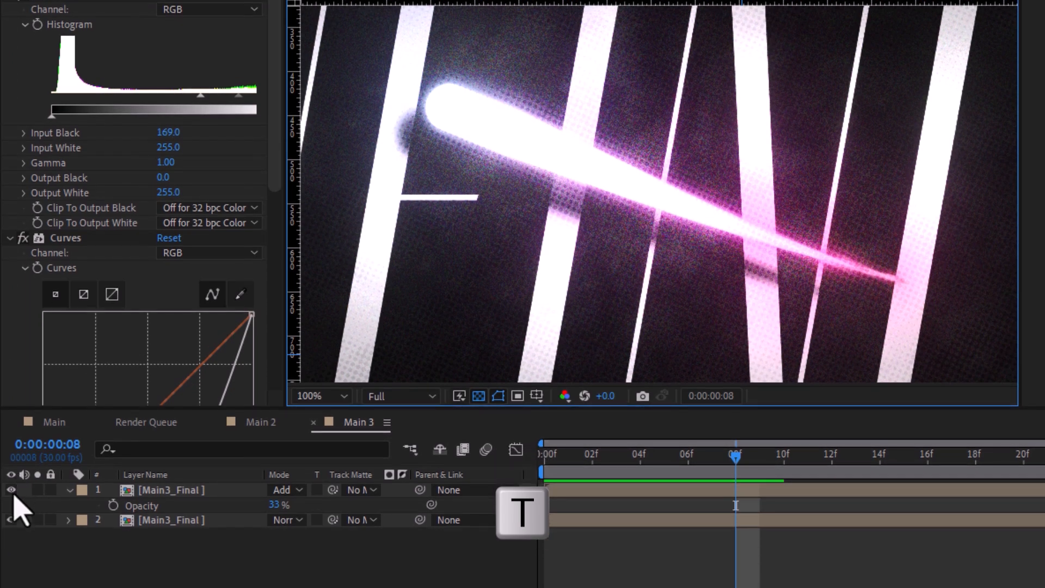
left_click(12, 489)
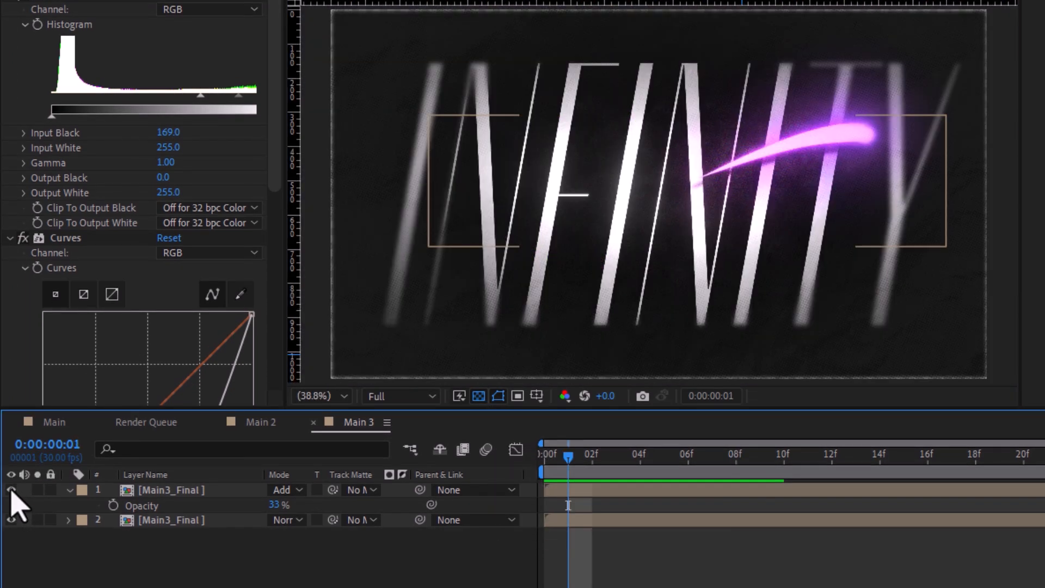
left_click(12, 489)
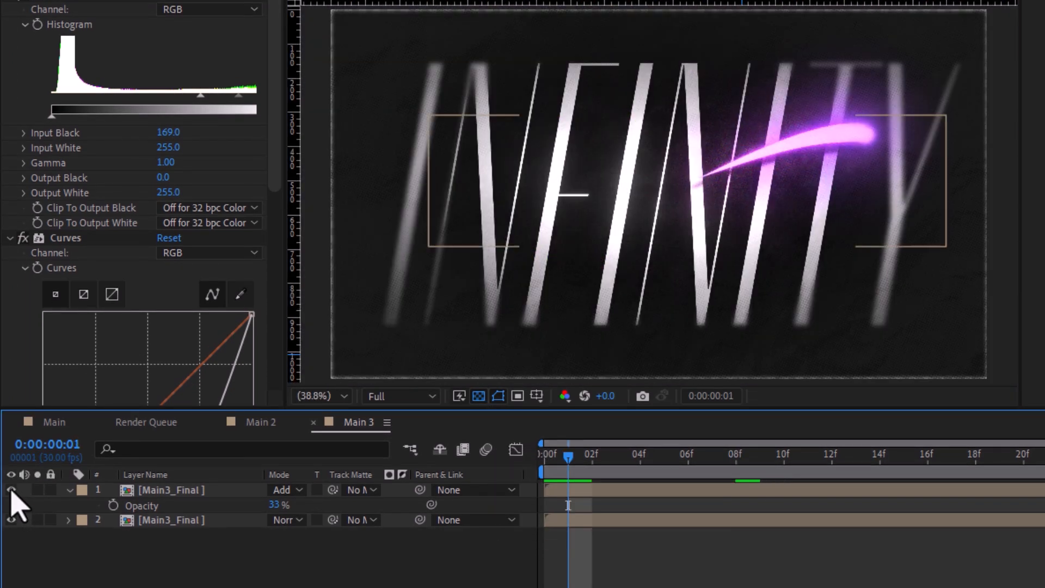
Check the mask feather used in the Main 2 composition, and set the Main 3 glow layer's mask feather to 319 pixels.
left_click(250, 427)
key("f")
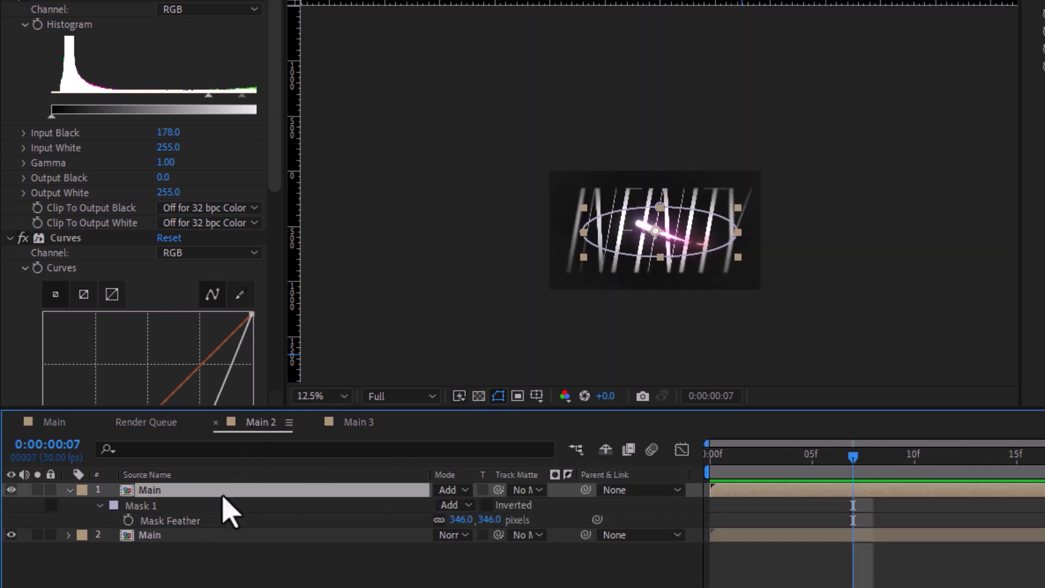
left_click(370, 429)
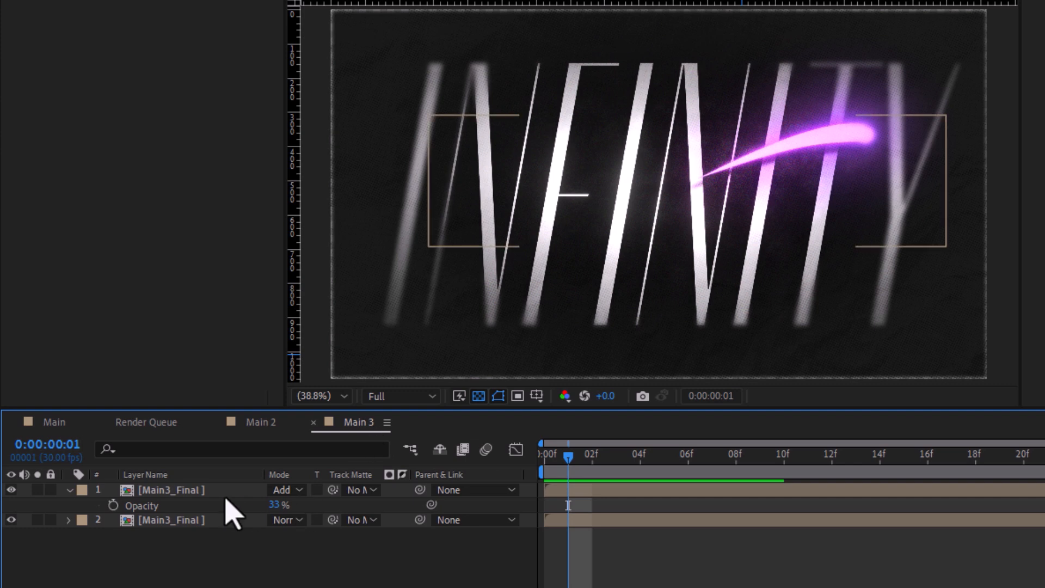
key("f")
left_click_drag(312, 523, 397, 519)
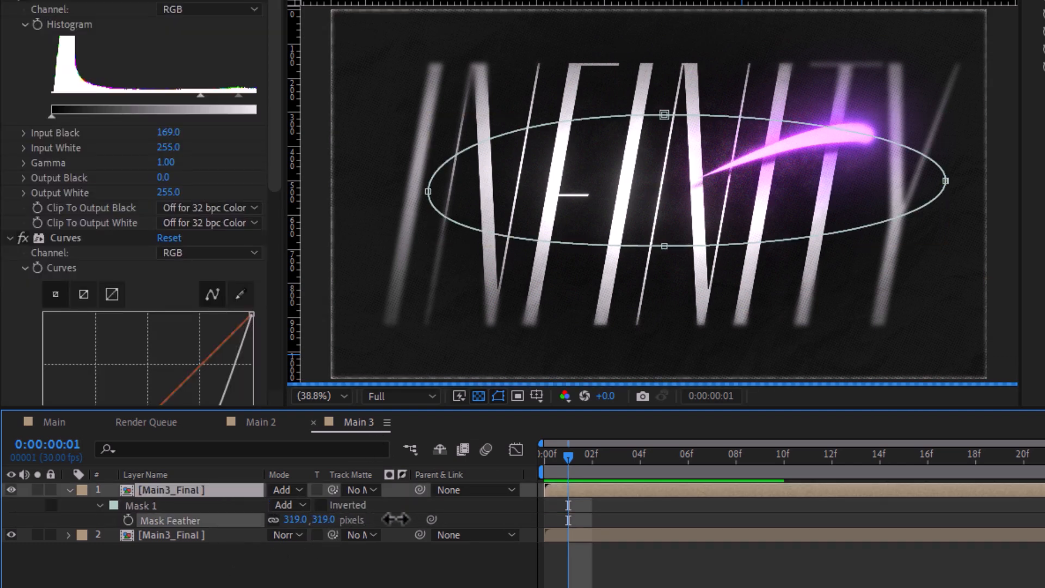
Reduce the Main 3 glow layer's mask feather to 308 pixels and hide its mask outline to check the image.
key("ctrl+shift+a")
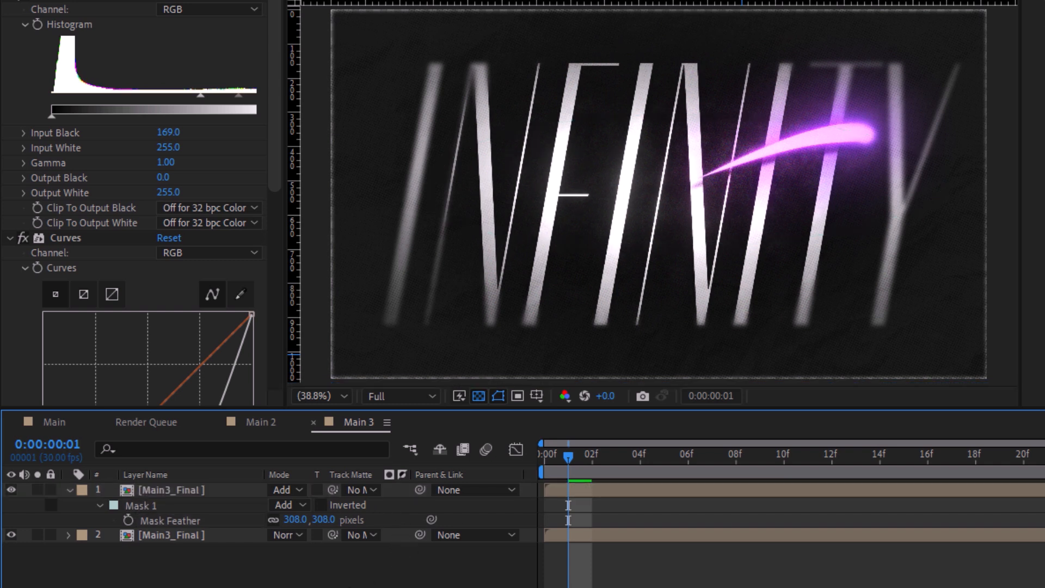
left_click(171, 493)
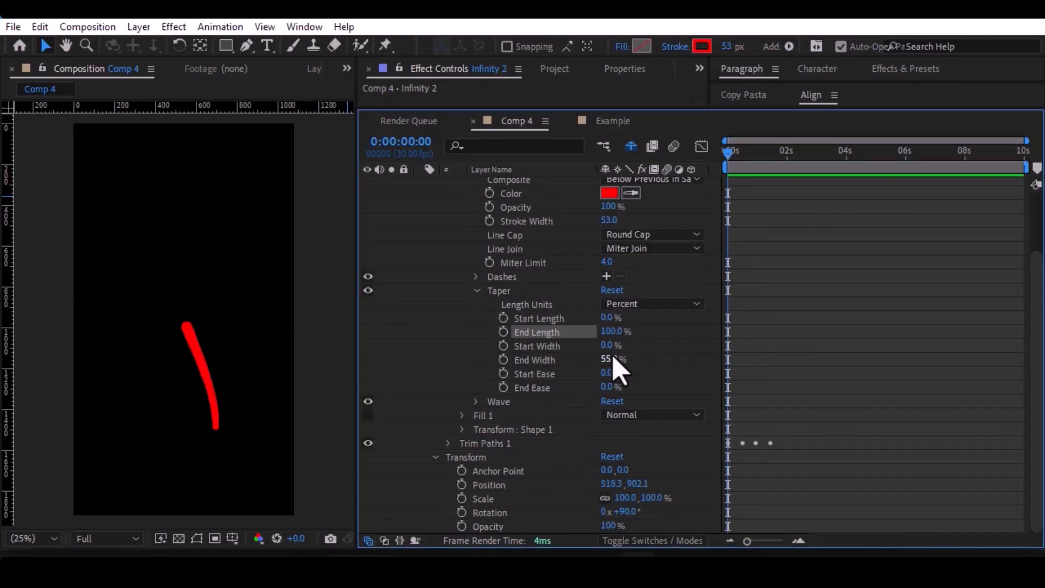
Set the Infinity 2 stroke's taper End Width to 55% in Comp 4.
left_click(618, 362)
left_click(773, 154)
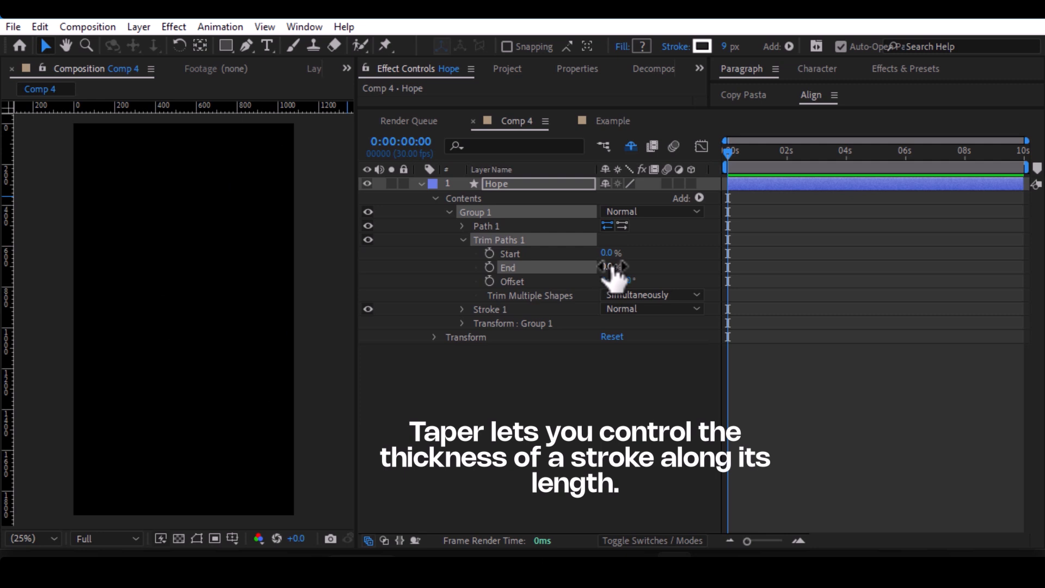
Set the Hope path's Trim Paths End to 100% and try its stroke's taper Start Length and width.
left_click_drag(605, 267, 620, 265)
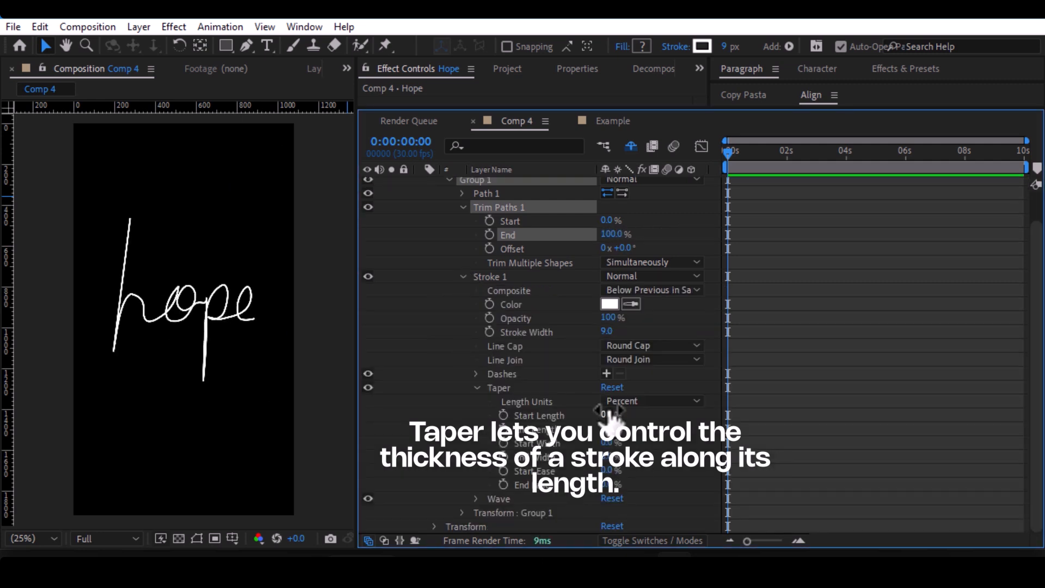
mouse_move(605, 415)
left_mouse_down()
mouse_move(702, 428)
mouse_move(573, 431)
left_mouse_up()
left_click_drag(607, 330, 616, 331)
mouse_move(607, 234)
left_mouse_down()
mouse_move(534, 233)
mouse_move(610, 234)
mouse_move(595, 234)
mouse_move(597, 250)
mouse_move(576, 245)
mouse_move(844, 214)
left_mouse_up()
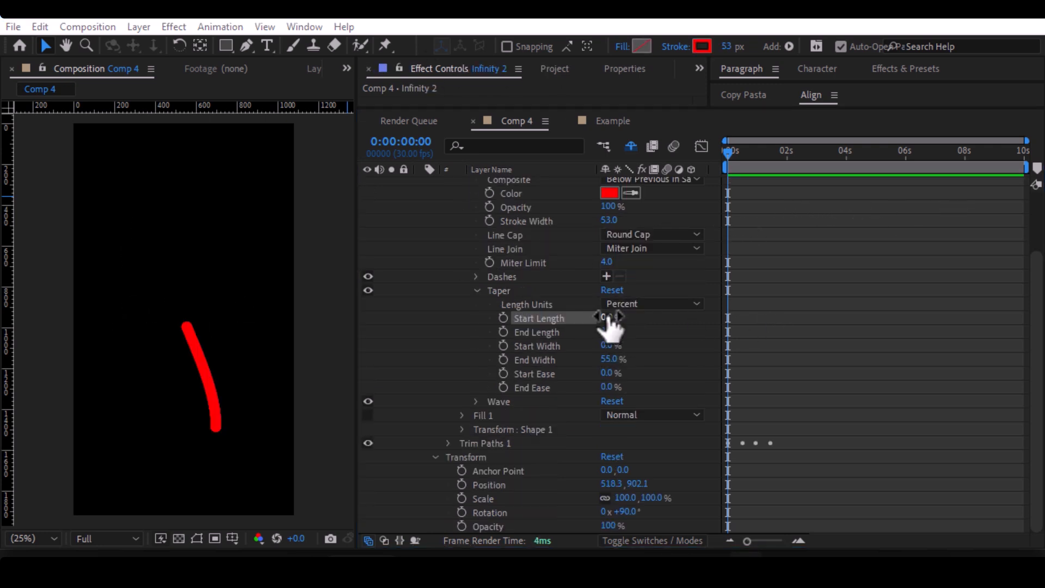
Compare the Infinity 2 stroke's taper with Start Length at 100% and with Start Length 0% and End Length 100%.
left_click_drag(608, 320, 620, 316)
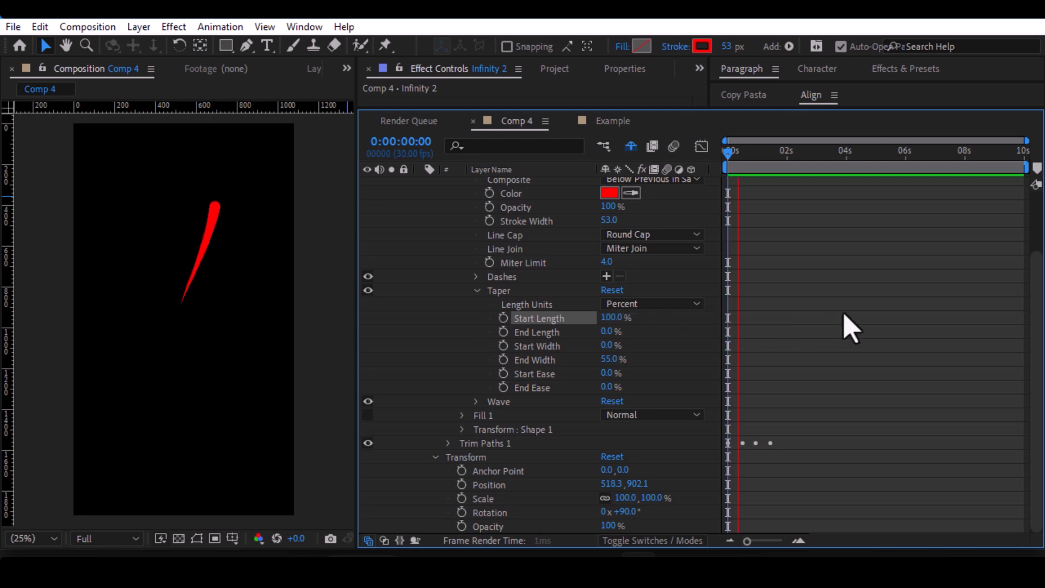
mouse_move(751, 154)
left_mouse_down()
mouse_move(739, 156)
mouse_move(746, 180)
mouse_move(663, 228)
left_mouse_up()
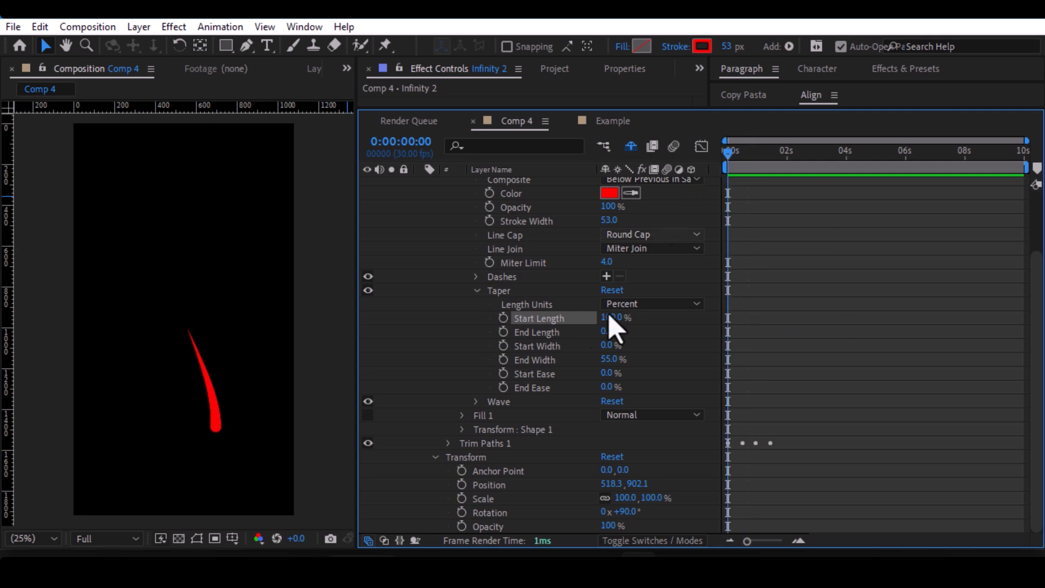
mouse_move(610, 318)
left_mouse_down()
mouse_move(585, 319)
mouse_move(612, 329)
left_mouse_up()
left_click_drag(691, 329, 702, 330)
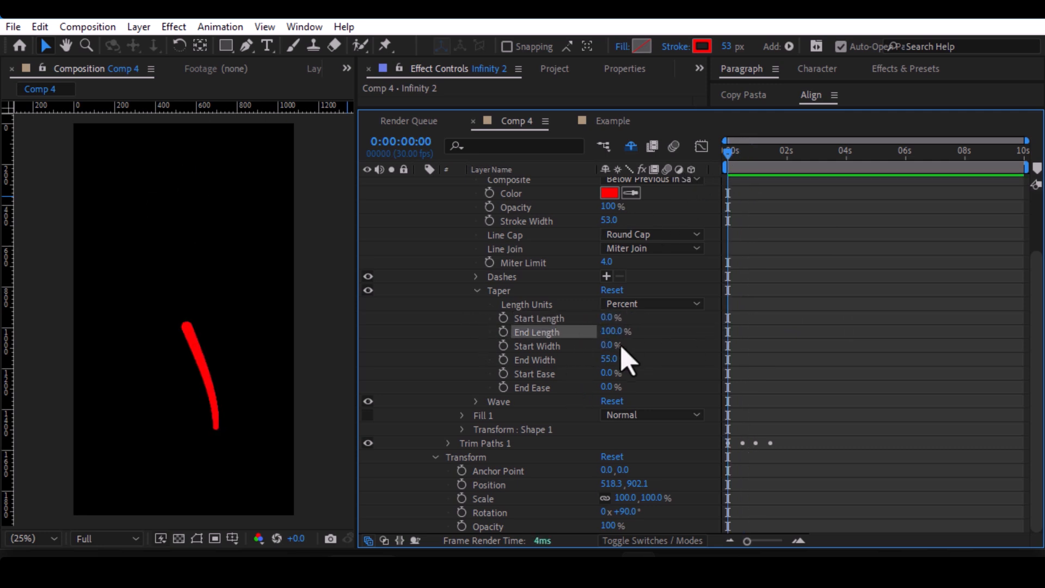
Reduce the Infinity 2 taper's End Width to 0% and preview the stroke animation from the start.
left_click_drag(612, 358, 438, 363)
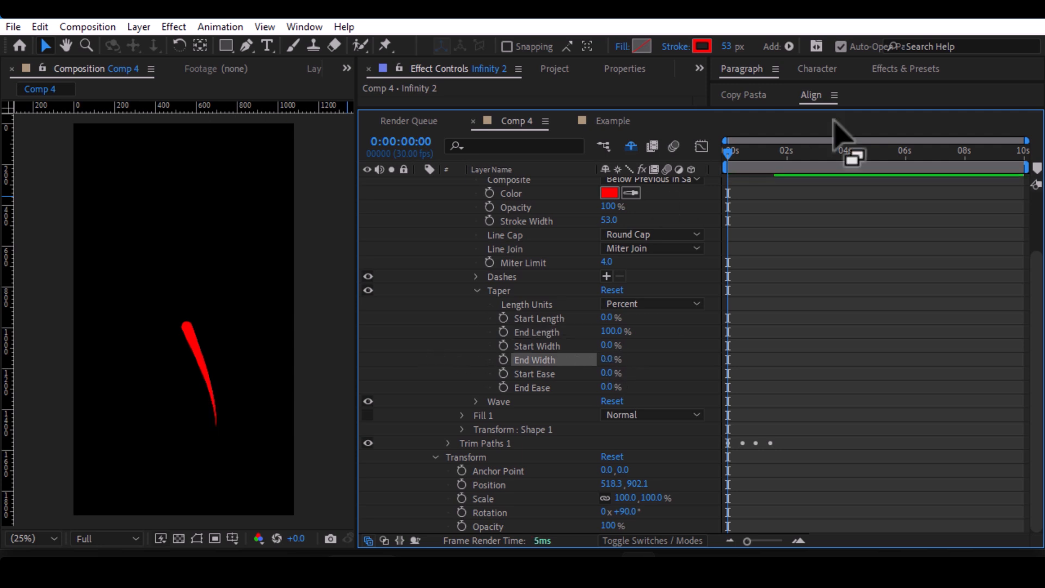
key("space")
key("space")
key("Home")
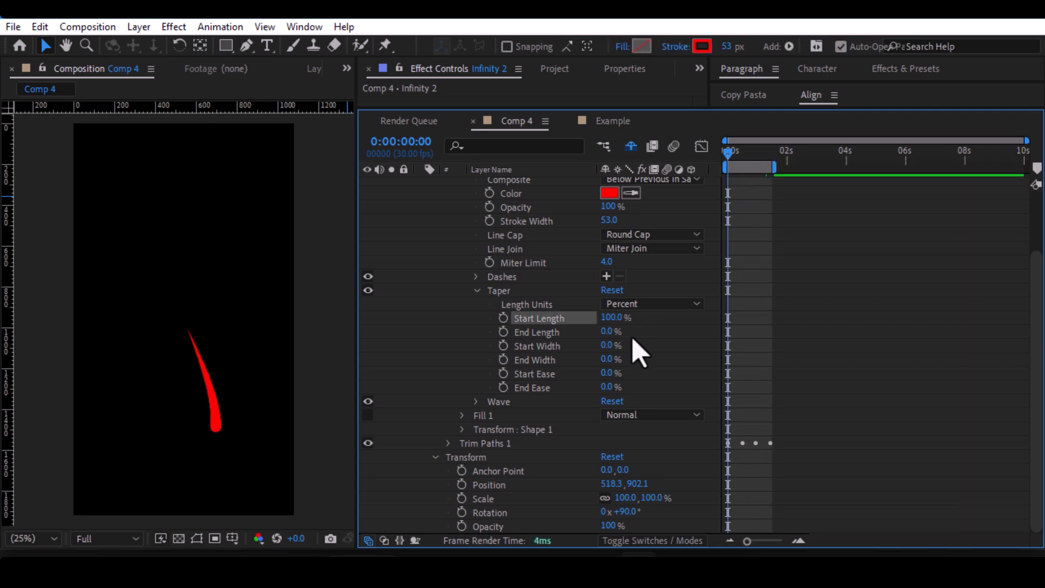
Set the taper's Start Width to 40% and End Width to 56%, keeping End Length at 0%.
left_click_drag(612, 346, 721, 346)
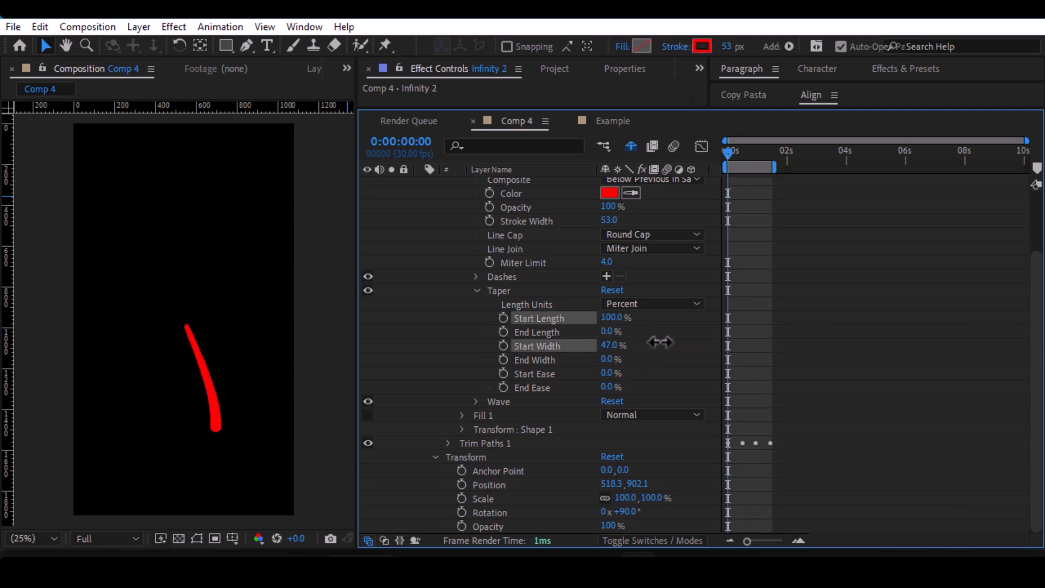
left_click_drag(608, 359, 658, 355)
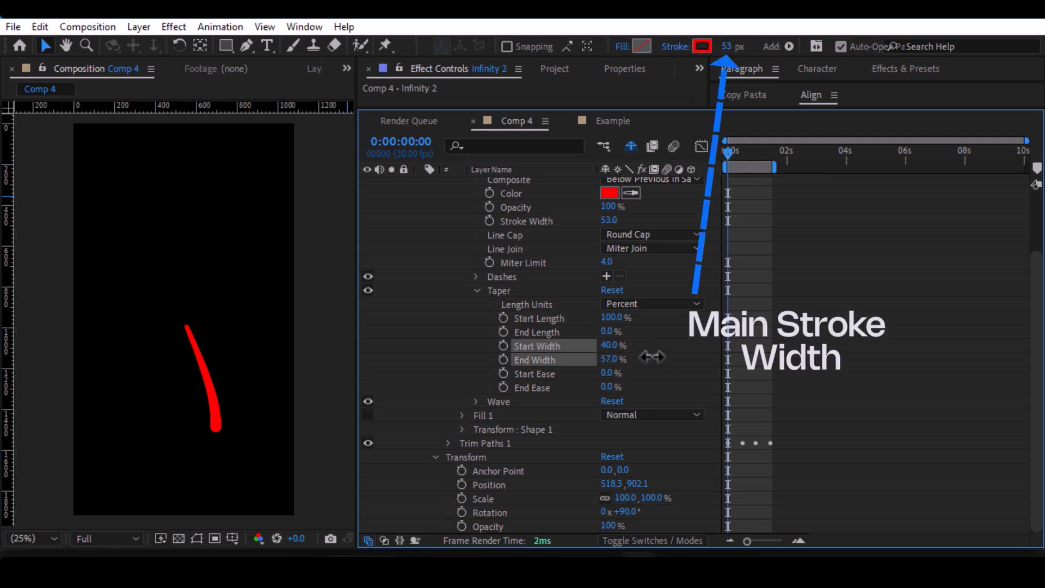
left_click_drag(609, 332, 642, 331)
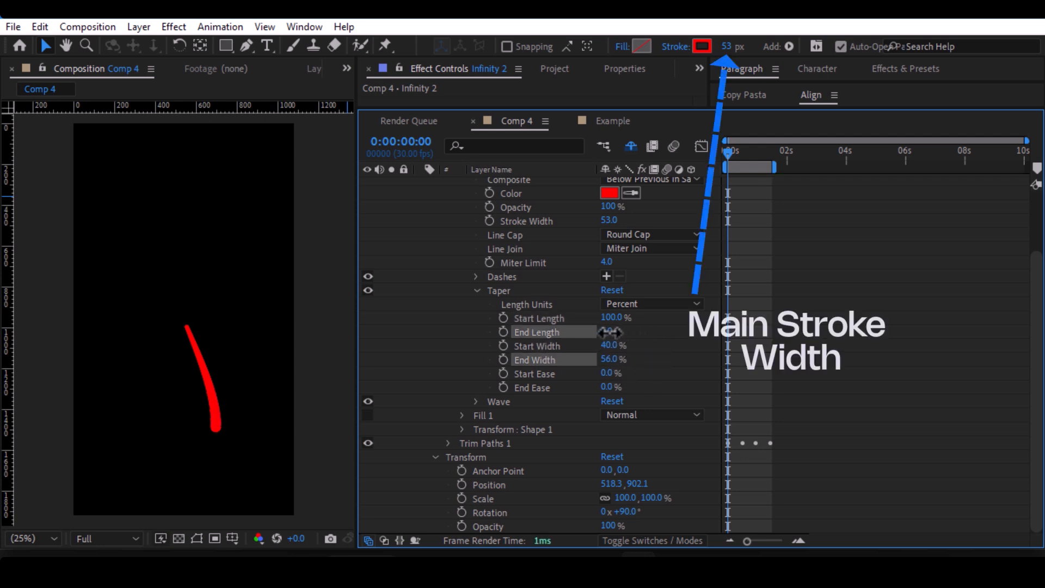
left_click_drag(604, 332, 601, 332)
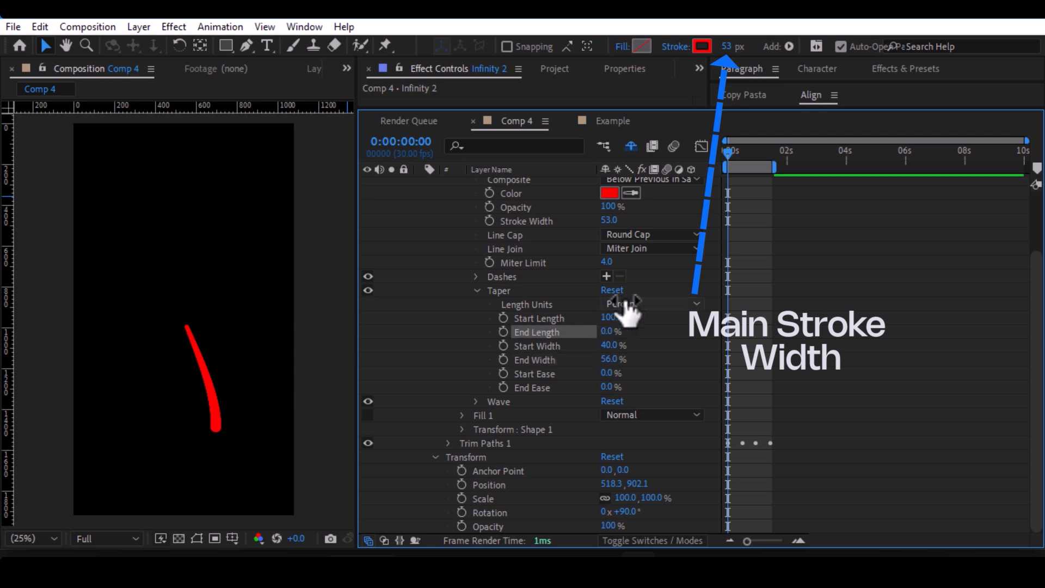
Thicken the Infinity 2 stroke to 139 px and set its taper to Start Length 86%, End Length 100%, Start Width 100% and End Width 0%.
left_click_drag(727, 47, 788, 40)
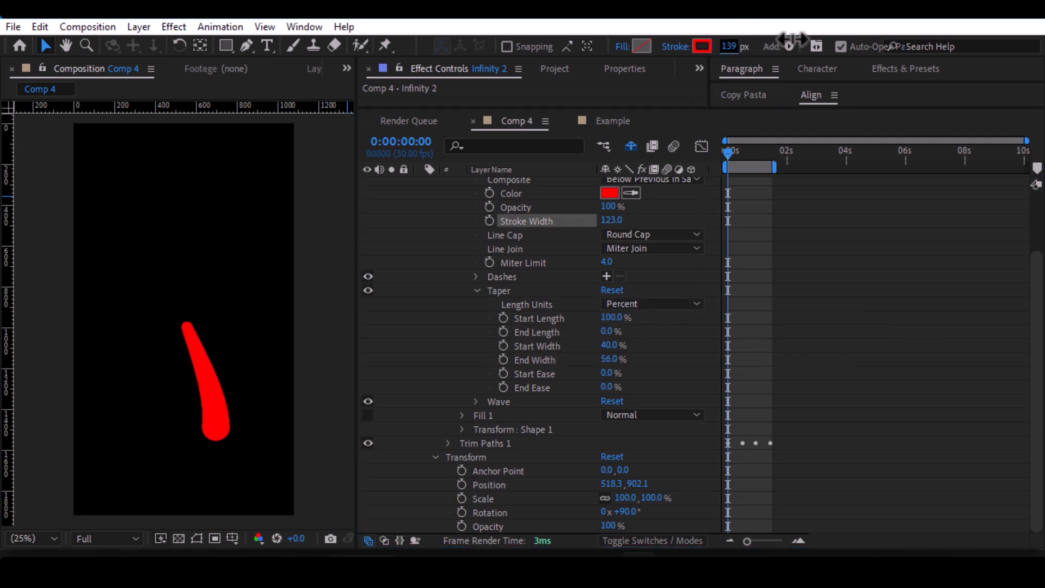
mouse_move(614, 320)
left_mouse_down()
mouse_move(560, 320)
mouse_move(680, 308)
mouse_move(572, 349)
left_mouse_up()
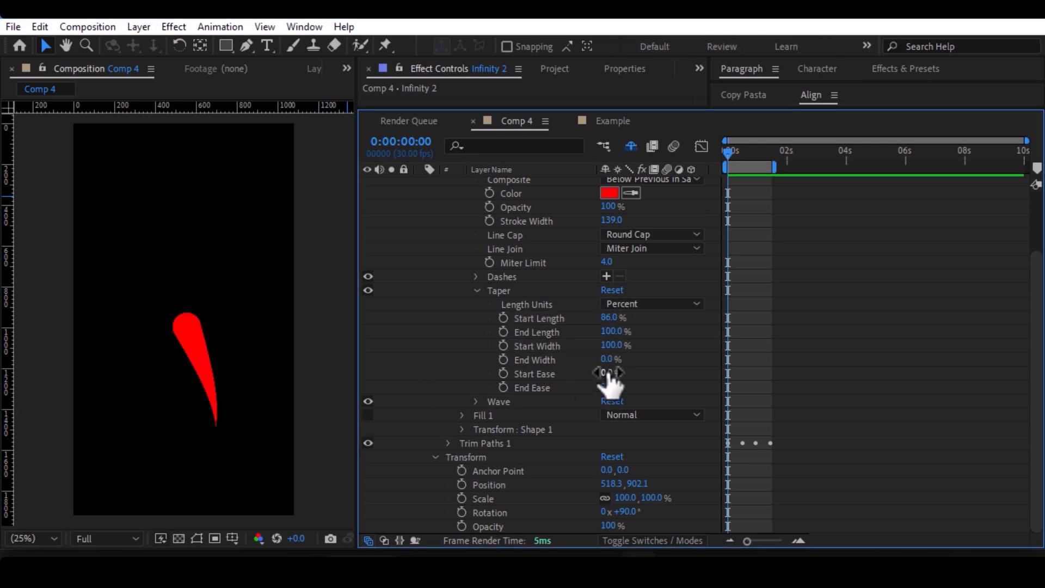
Test the taper's Start Ease at 100% and 0% with different Start Widths, and adjust the End Ease.
left_click_drag(607, 373, 613, 371)
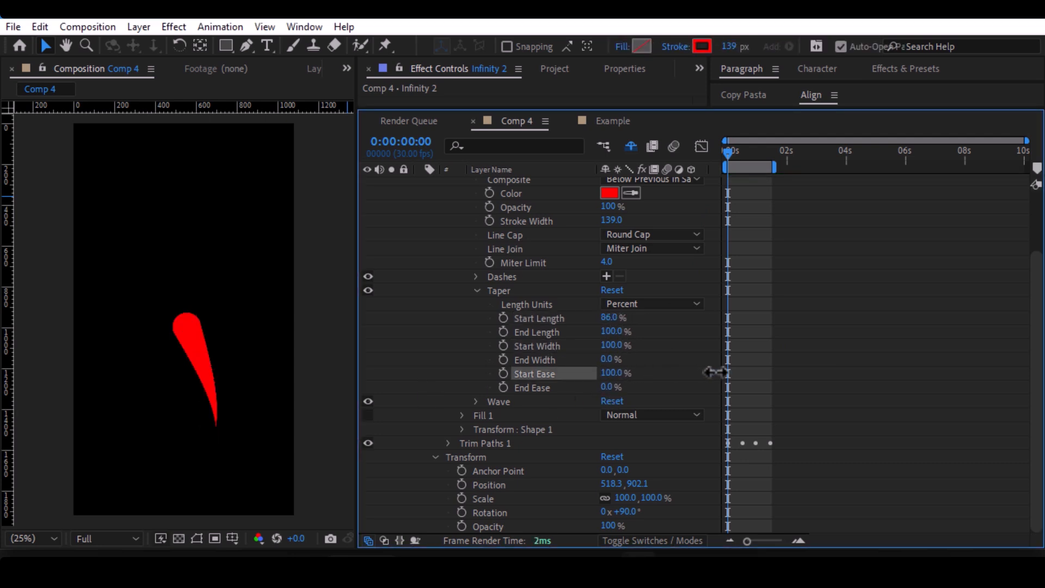
mouse_move(616, 348)
left_mouse_down()
mouse_move(583, 359)
mouse_move(743, 372)
left_mouse_up()
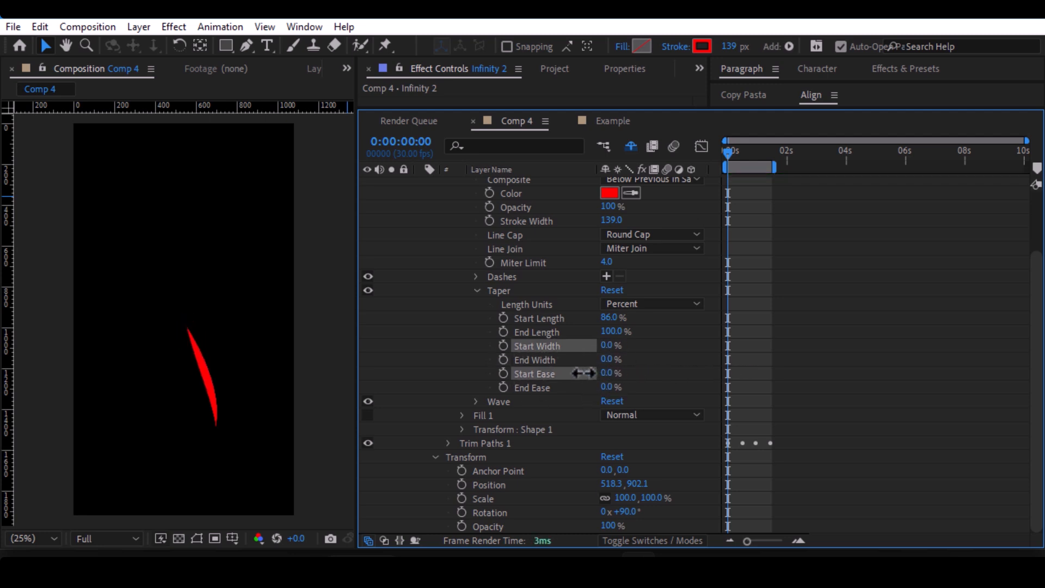
left_click_drag(608, 345, 711, 345)
mouse_move(609, 386)
left_mouse_down()
mouse_move(718, 382)
mouse_move(558, 382)
left_mouse_up()
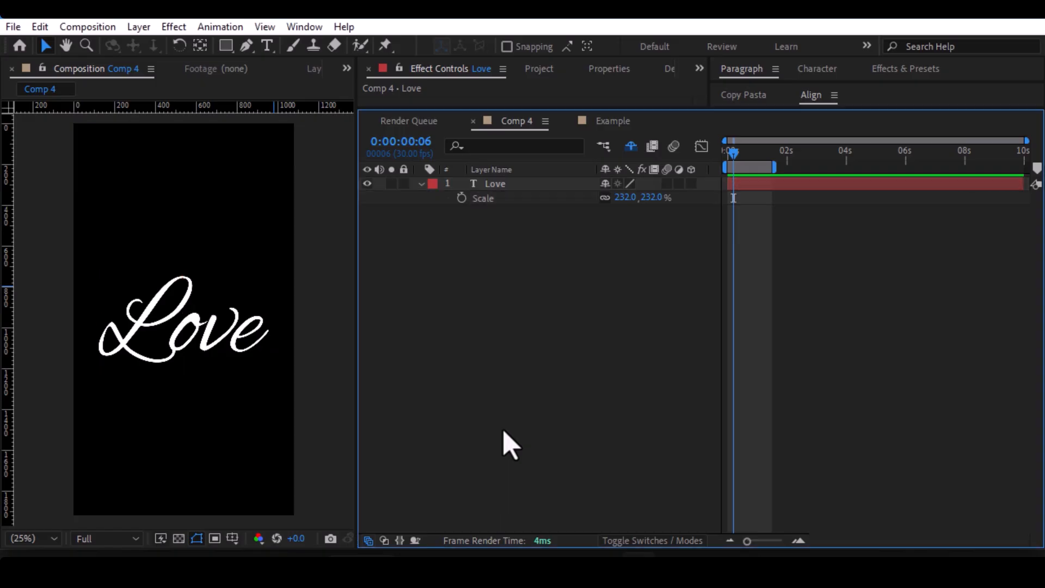
Create a shape layer from the Love text and add Trim Paths to its contents.
right_click(496, 184)
left_click(421, 184)
left_click(435, 198)
left_click(699, 198)
left_click(760, 464)
Compare trimming the Love letters Individually and Simultaneously by varying the Trim Paths End value.
left_click(631, 323)
left_click(655, 358)
mouse_move(609, 294)
left_mouse_down()
mouse_move(561, 294)
mouse_move(609, 294)
left_mouse_up()
left_click(631, 323)
left_click(655, 344)
mouse_move(609, 294)
left_mouse_down()
mouse_move(560, 296)
mouse_move(609, 295)
left_mouse_up()
Add a stroke to the whole Love Outlines shape layer.
left_click(473, 198)
left_click(699, 199)
left_click(748, 312)
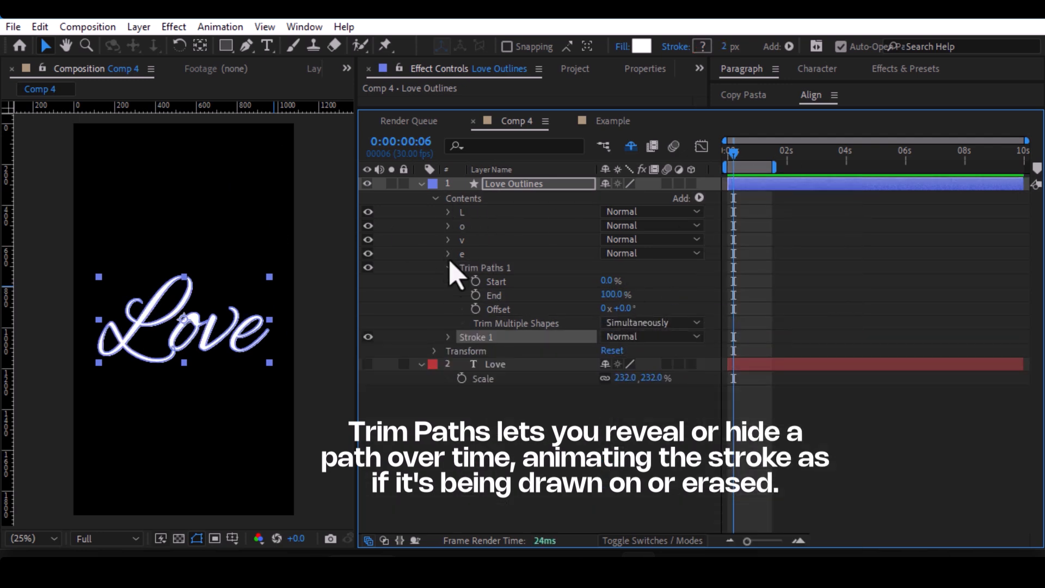
Hide the fills of the L, o, v and e shapes in Love Outlines, filtering the layer properties by "fill".
left_click(448, 212)
left_click(483, 295)
left_click(367, 295)
left_click(448, 323)
left_click(368, 392)
left_click(503, 147)
type("fill")
left_click(526, 186)
left_click(368, 351)
left_click(368, 309)
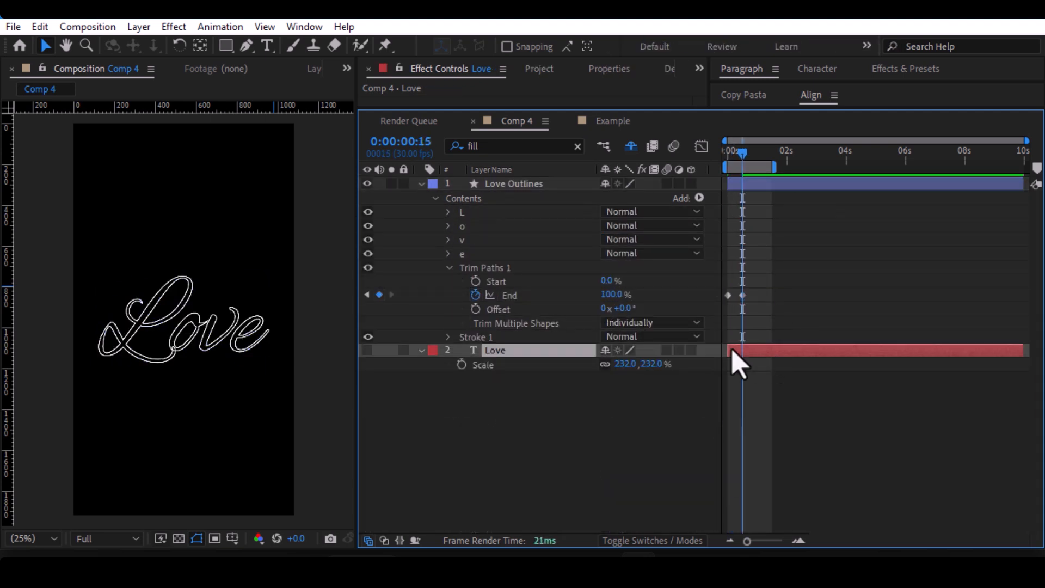
Ease the two Trim Paths End keyframes, and trim Love Outlines to end exactly where the Love text layer starts.
left_click_drag(765, 287, 712, 305)
key("shift+F3")
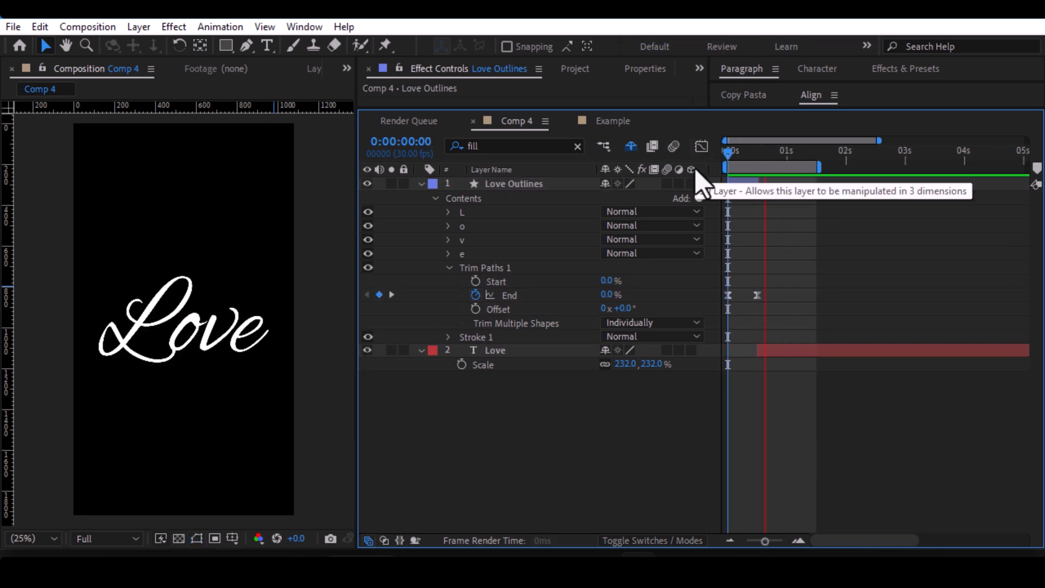
left_click_drag(817, 155, 751, 156)
left_click(741, 184)
key("alt+]")
left_click(765, 351)
key("alt+[")
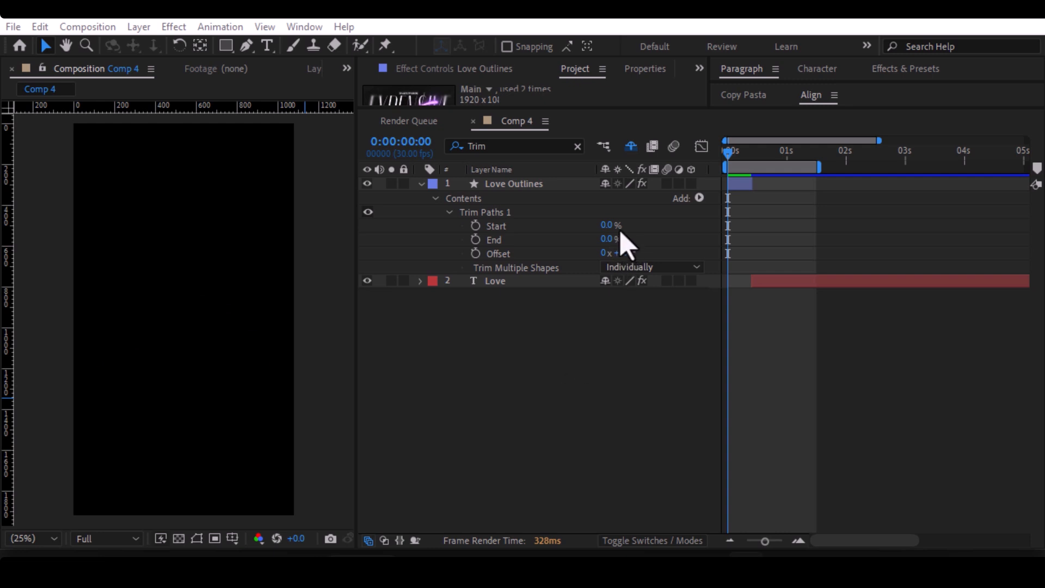
Vary the Love Outlines Trim Paths Start and End, set them to 0% and 54%, and shift the Offset.
left_click_drag(610, 229, 692, 220)
left_click_drag(614, 226, 677, 233)
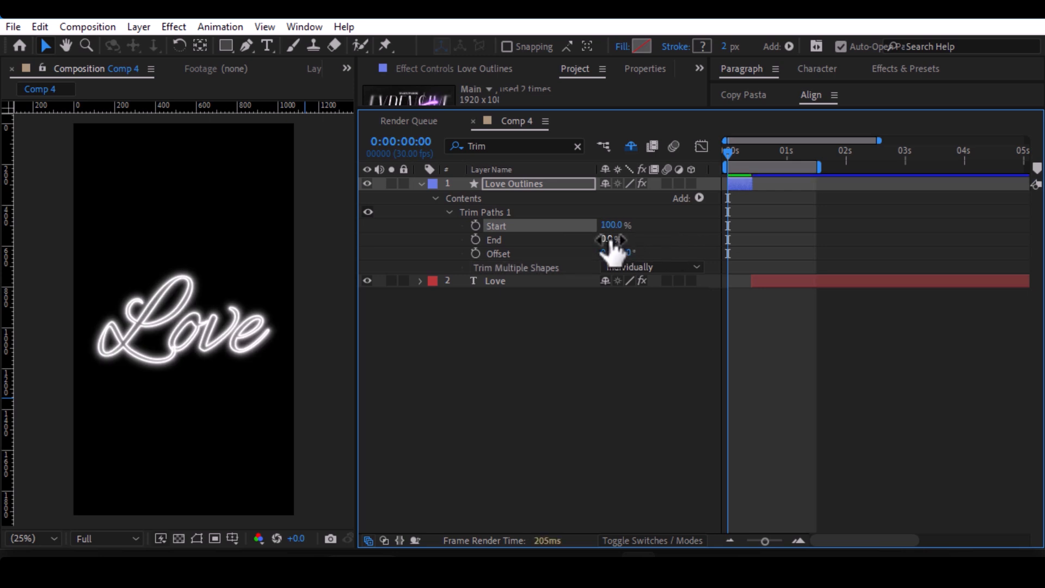
mouse_move(610, 239)
left_mouse_down()
mouse_move(710, 237)
mouse_move(571, 225)
mouse_move(523, 250)
left_mouse_up()
mouse_move(608, 237)
left_mouse_down()
mouse_move(713, 238)
mouse_move(578, 240)
mouse_move(632, 251)
mouse_move(824, 220)
mouse_move(863, 227)
left_mouse_up()
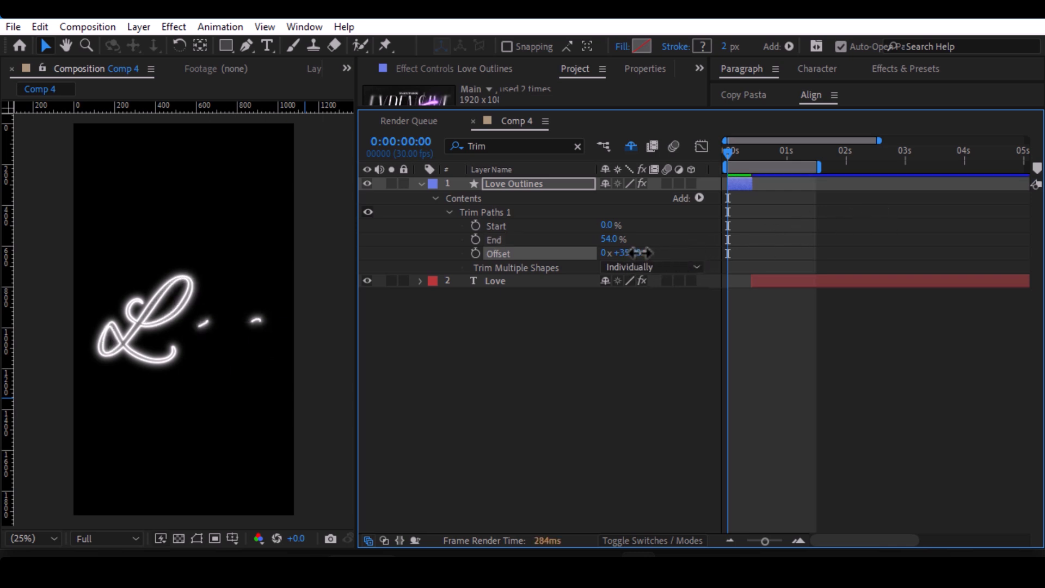
left_click_drag(705, 253, 777, 240)
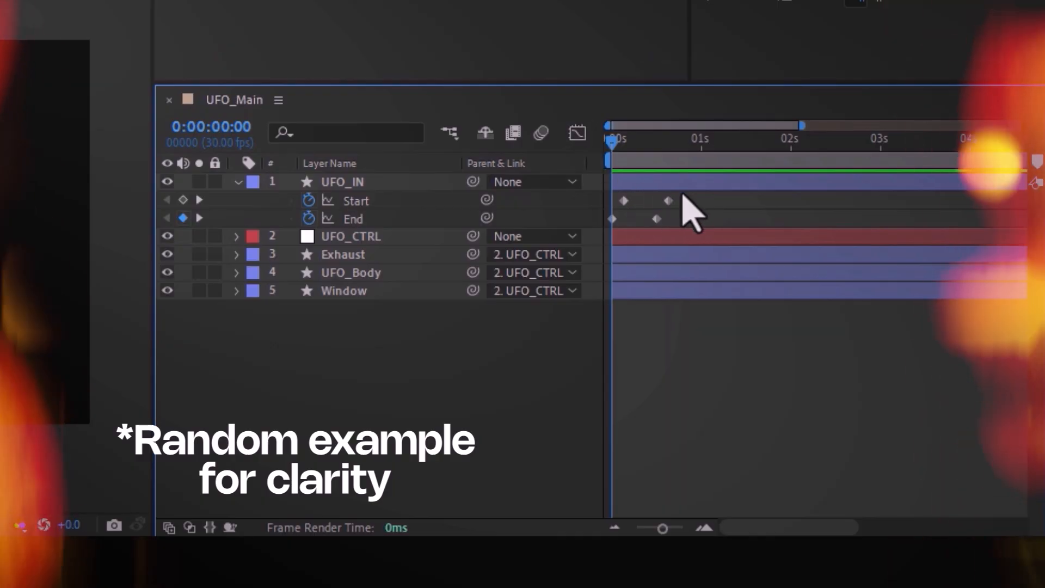
Select all Start and End keyframes of UFO_IN and examine their speed curves in the graph editor.
left_click_drag(684, 195, 594, 233)
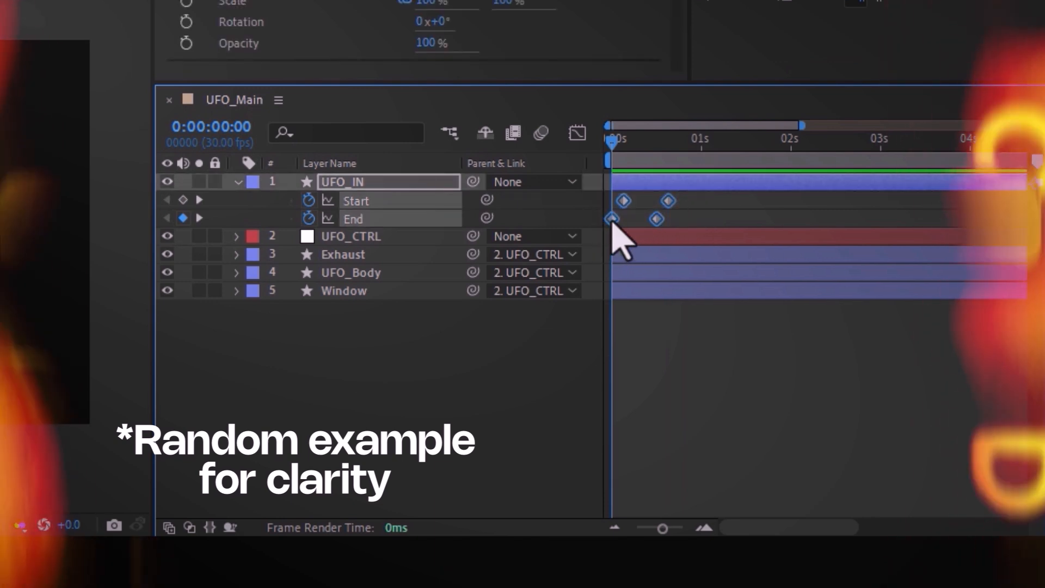
left_click(578, 135)
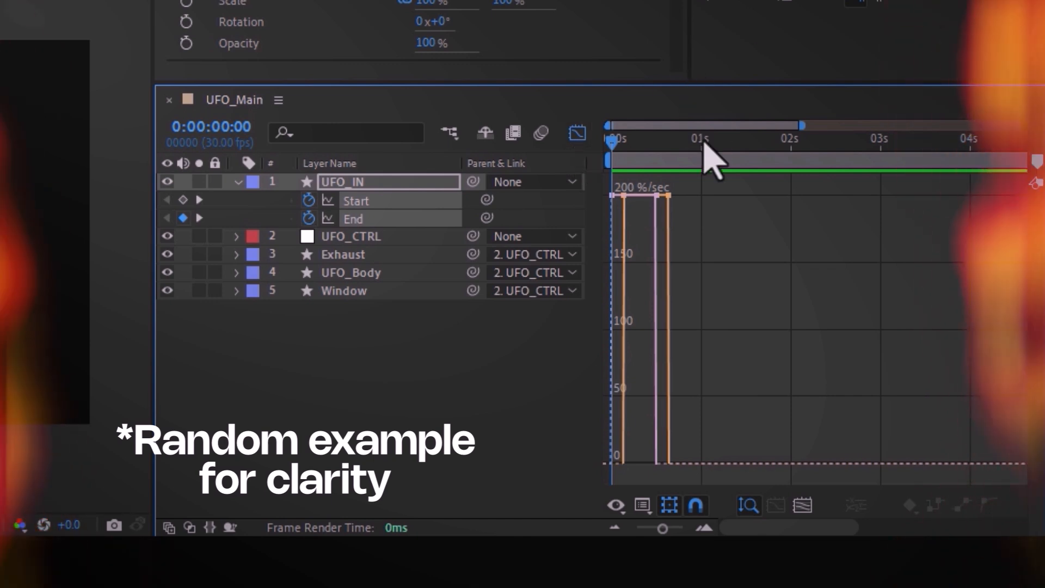
left_click_drag(706, 180, 584, 519)
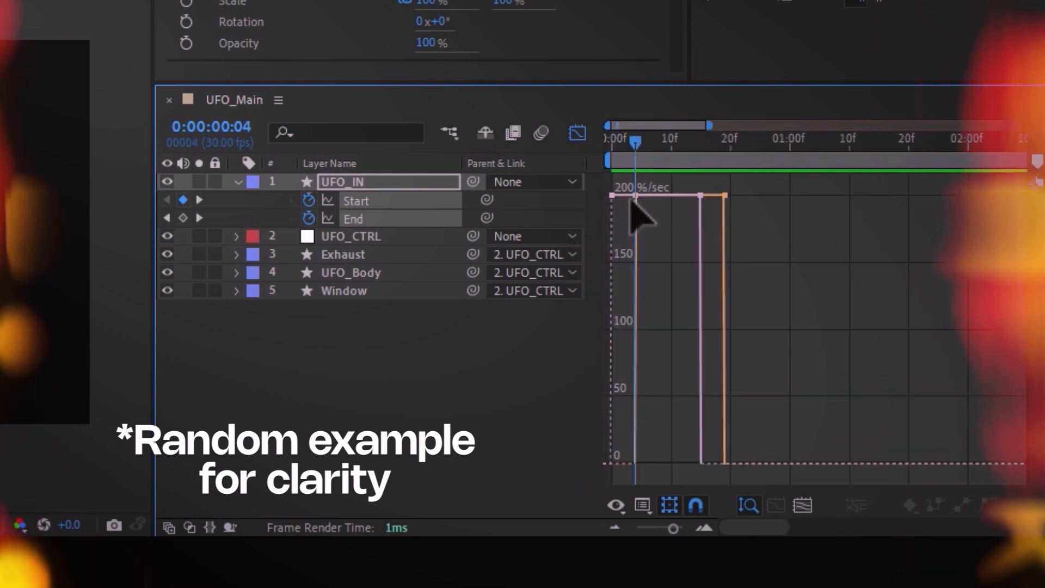
Select UFO_IN's first Start keyframe at frame 4 in the graph and compare it with its timeline position.
left_click(635, 195)
left_click(577, 134)
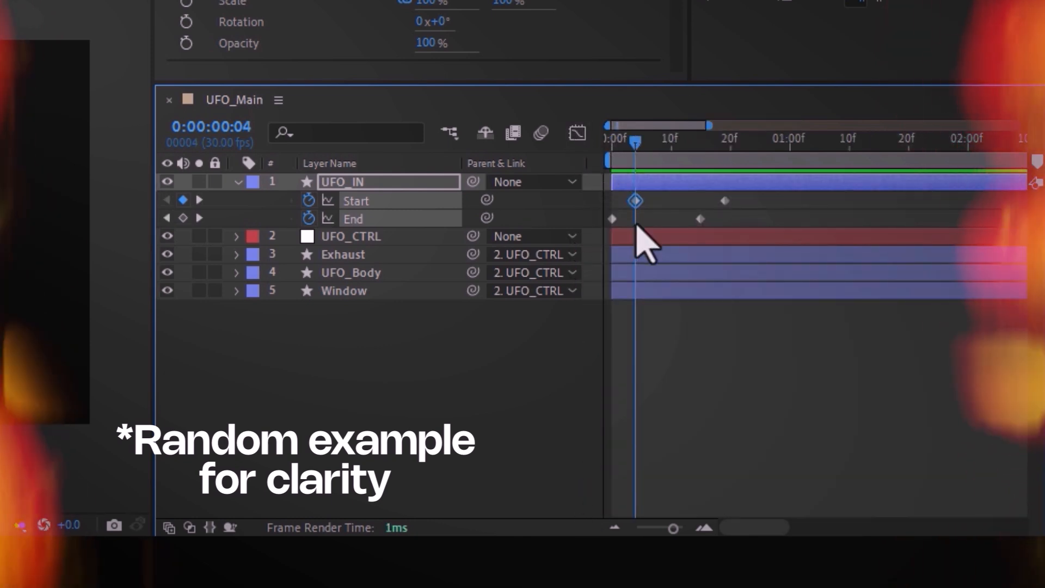
left_click(578, 132)
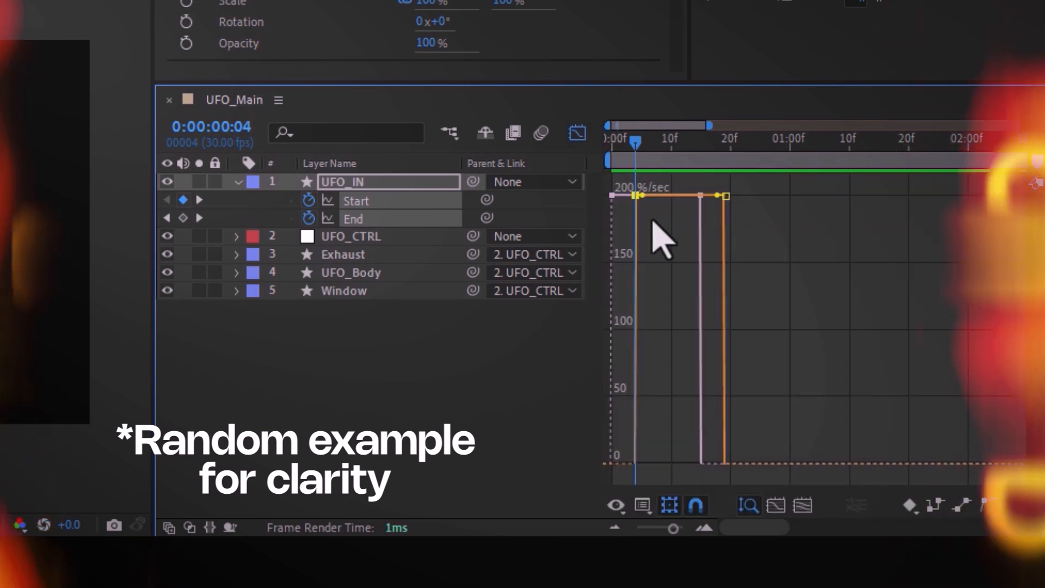
Isolate UFO_IN's End curve in the graph editor, select both its keyframes, and return to the keyframe timeline.
left_click(375, 313)
left_click(362, 218)
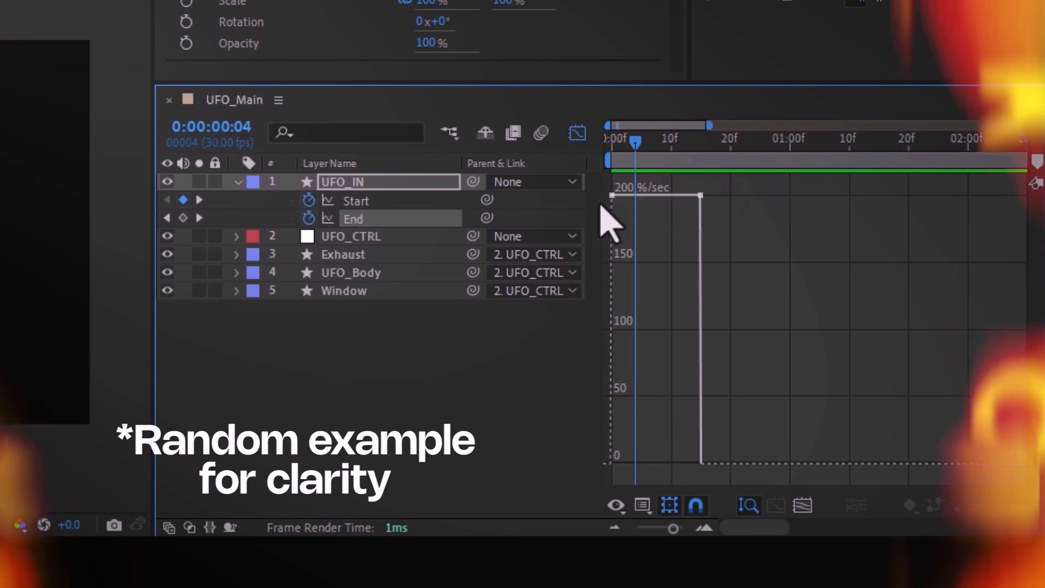
left_click_drag(635, 140, 671, 158)
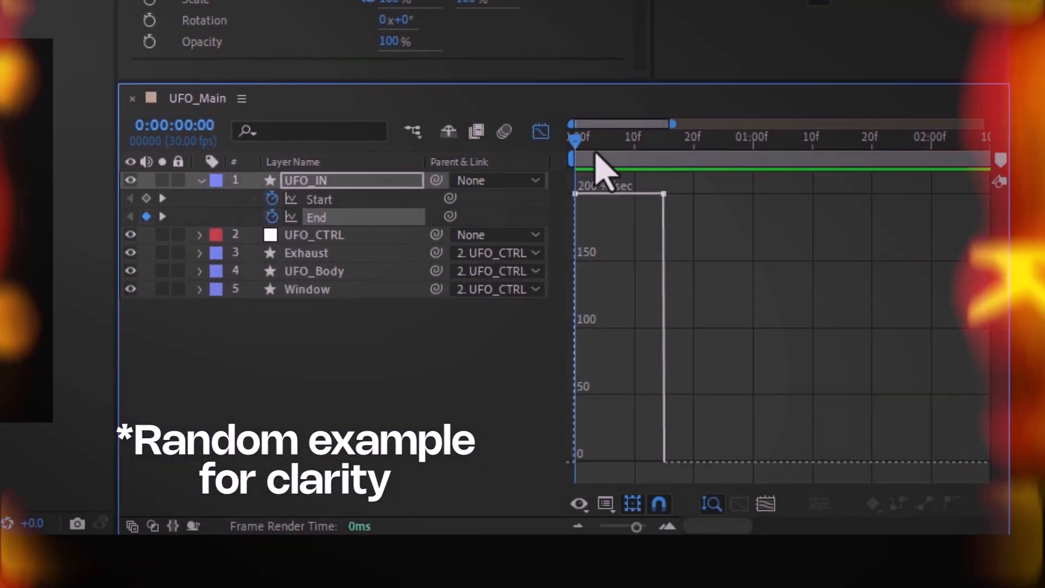
left_click_drag(603, 171, 572, 131)
left_click_drag(718, 178, 495, 264)
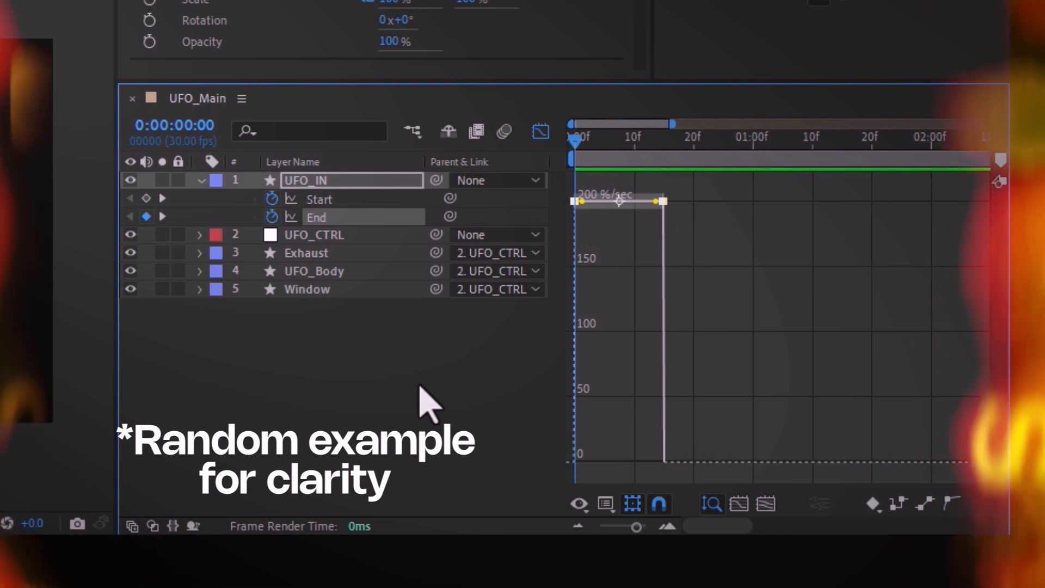
left_click(540, 131)
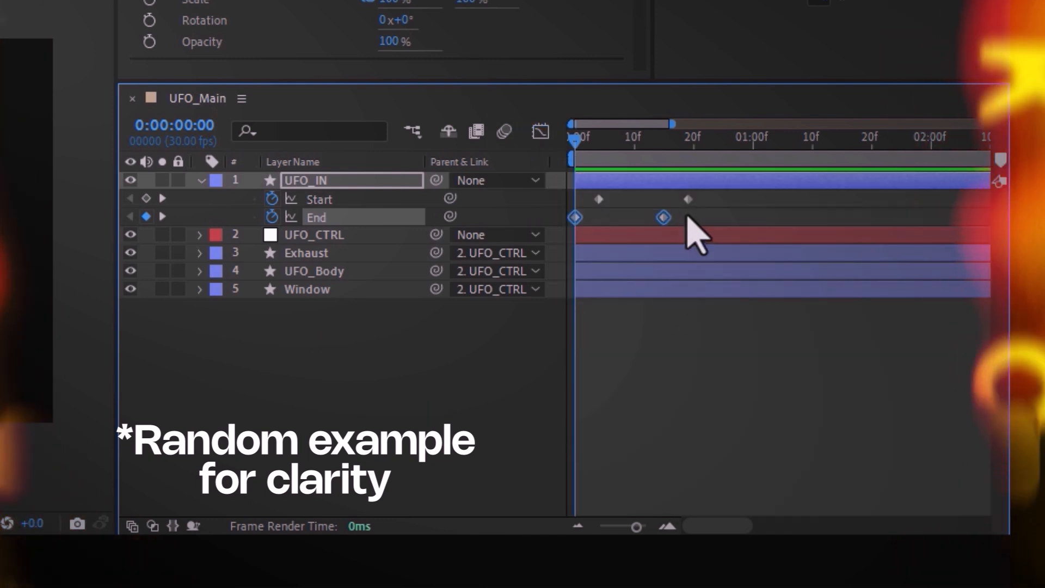
Apply Easy Ease to all Start and End keyframes of UFO_IN, and reselect them in the timeline.
left_click_drag(707, 192, 575, 229)
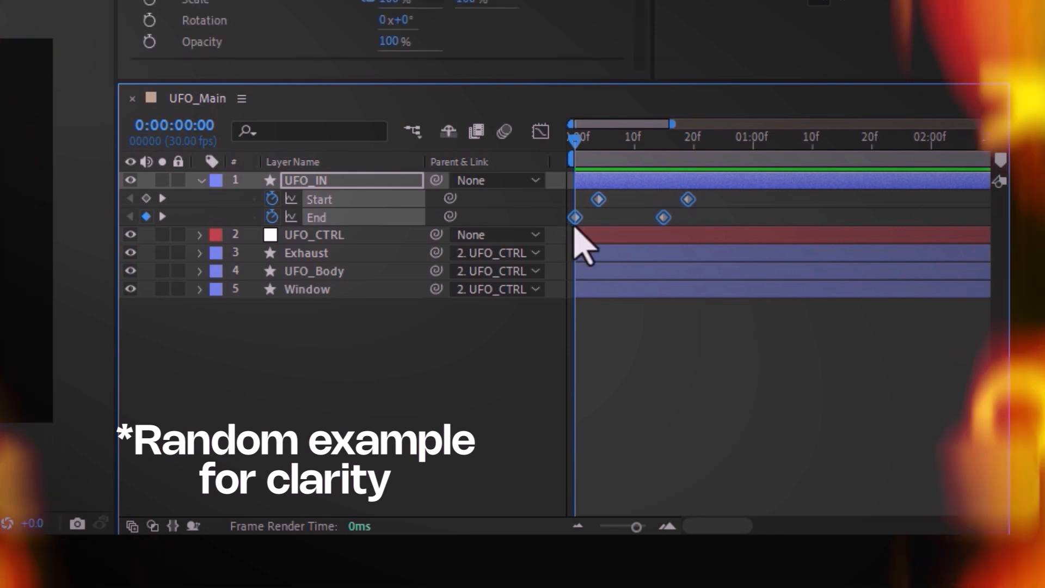
right_click(575, 218)
mouse_move(626, 198)
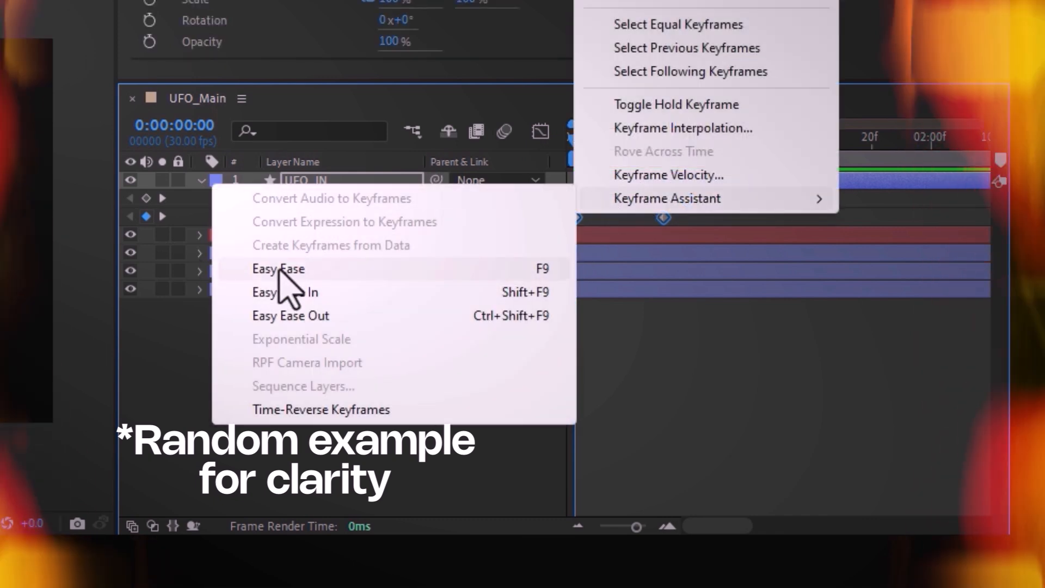
left_click(284, 273)
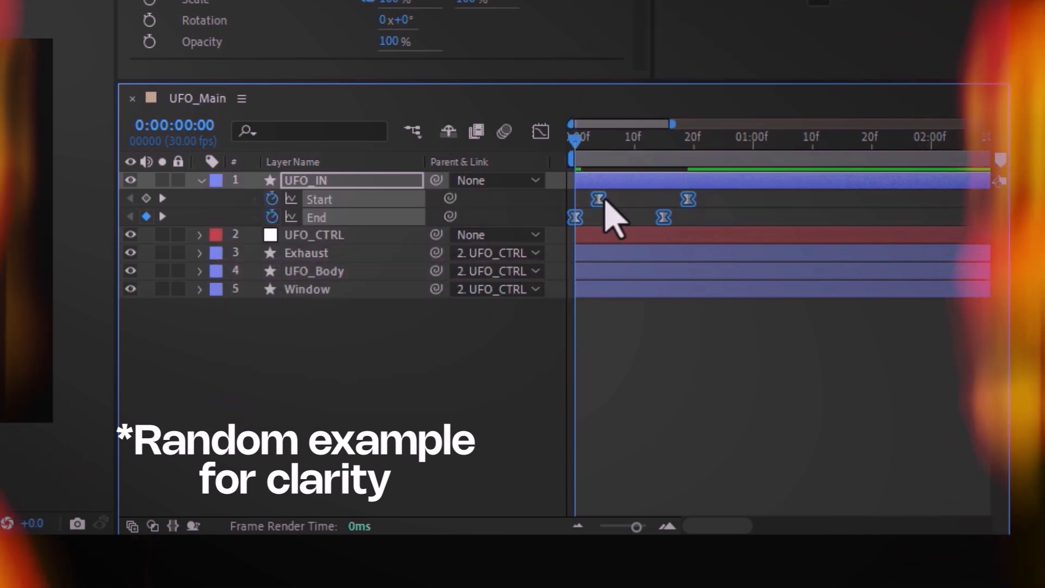
left_click(615, 204)
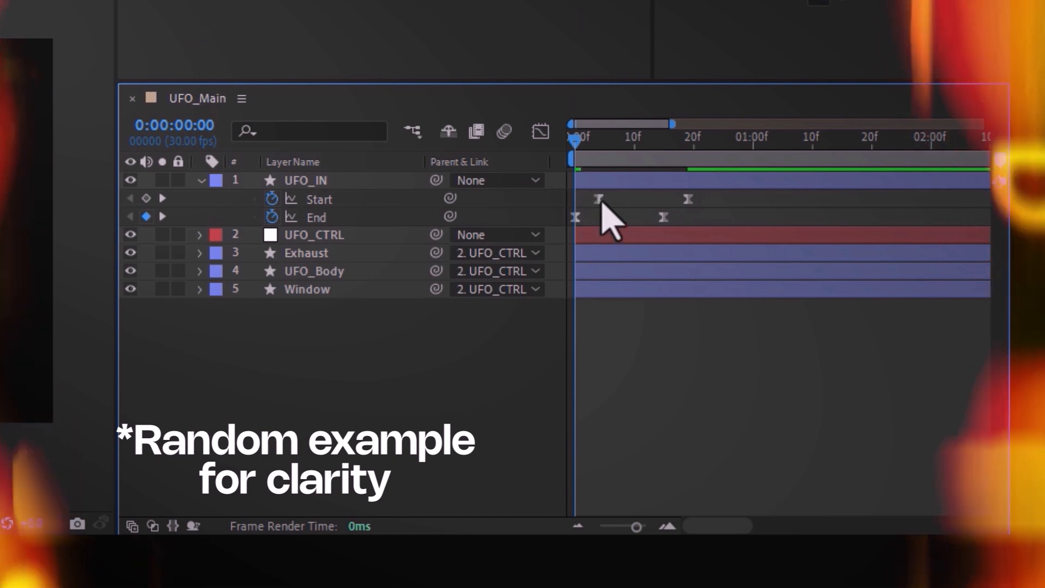
left_click_drag(699, 193, 512, 224)
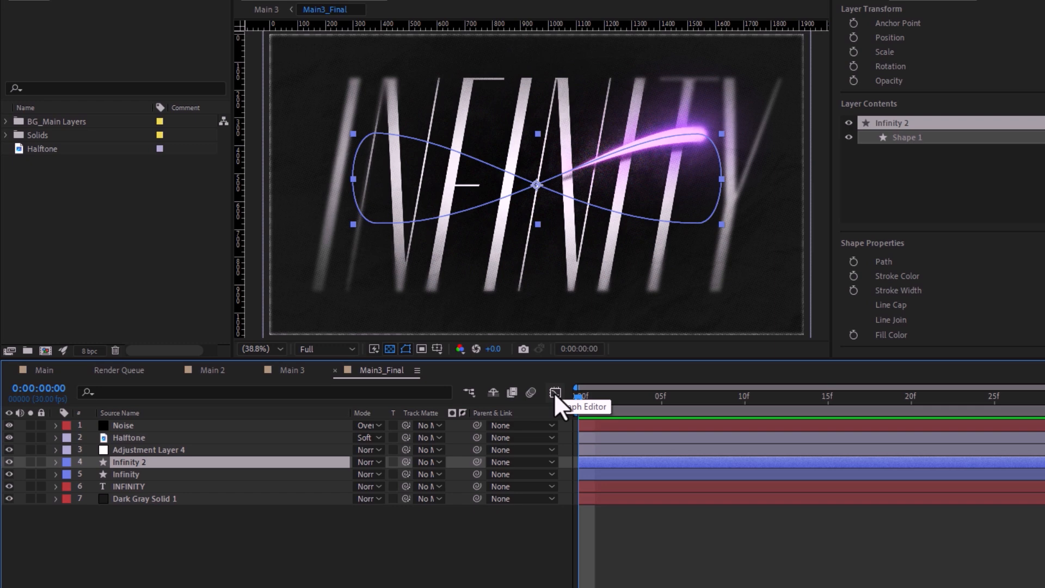
Show the speed curve of Infinity 2's animated Offset in the graph editor of Main3_Final.
left_click(555, 393)
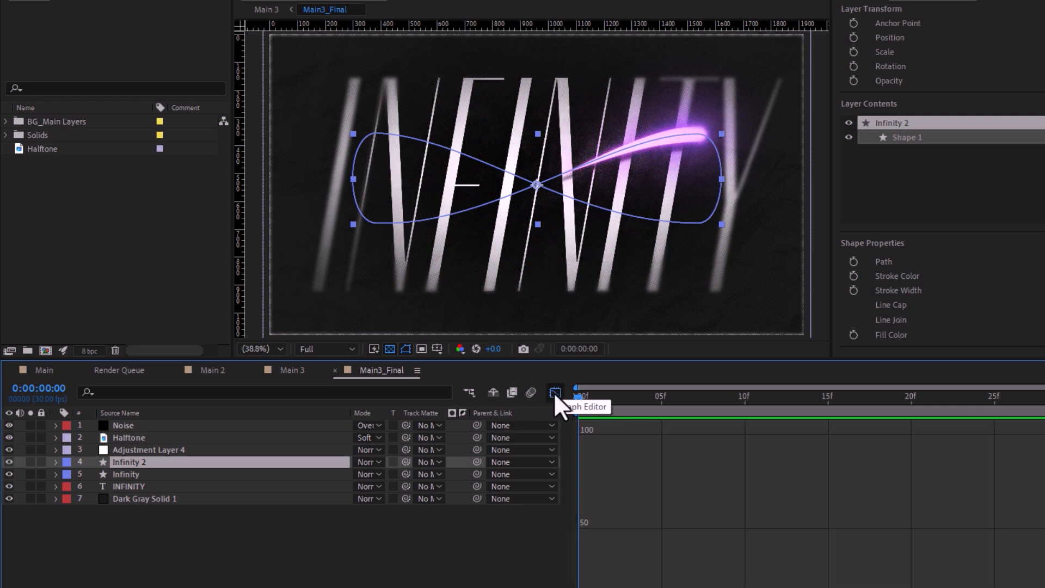
key("shift+F3")
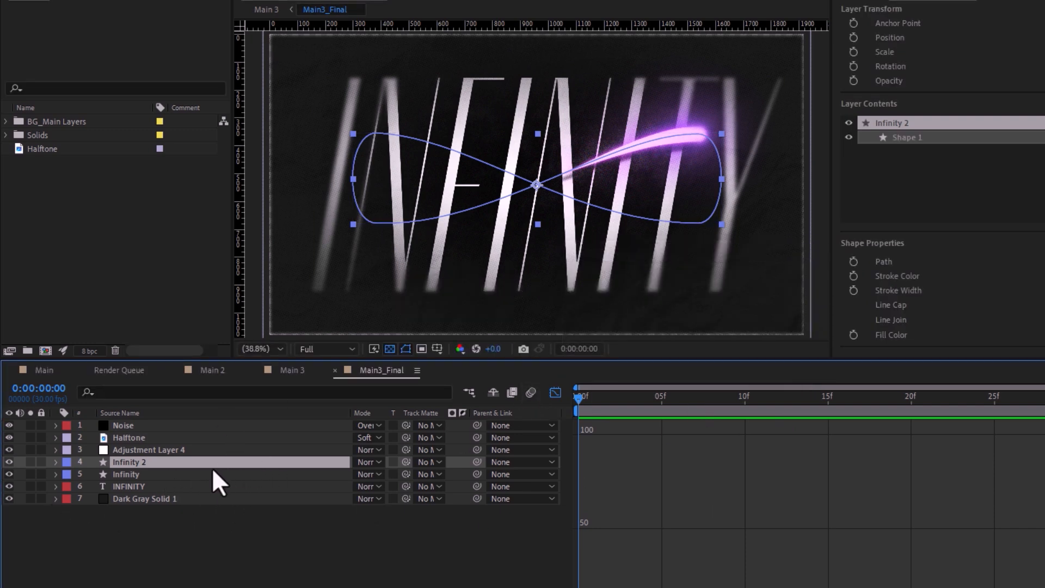
key("u")
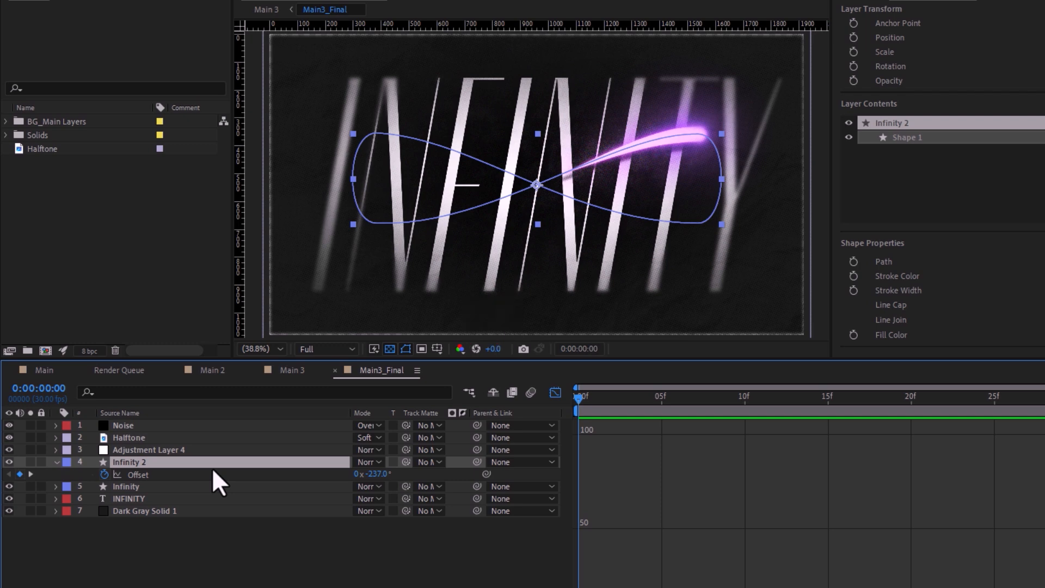
left_click(174, 474)
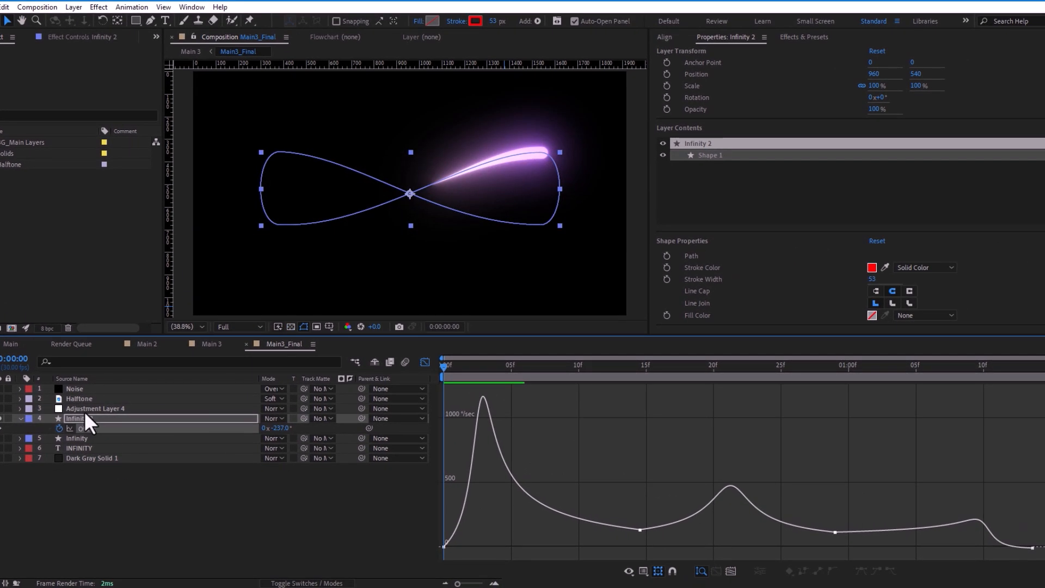
Duplicate the Infinity 2 layer and display the copy's Offset speed curve in the graph editor.
left_click(84, 418)
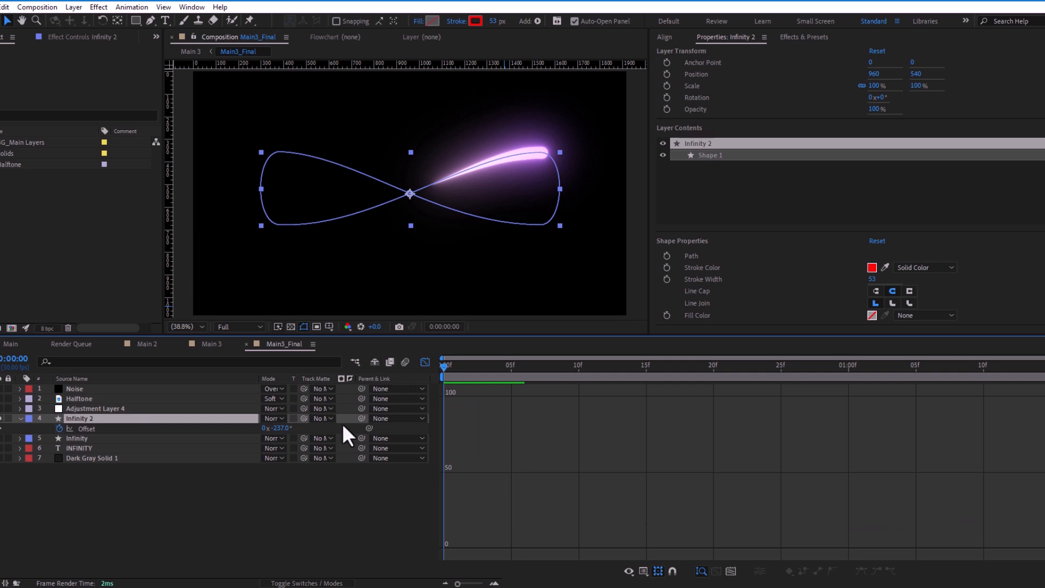
key("ctrl+d")
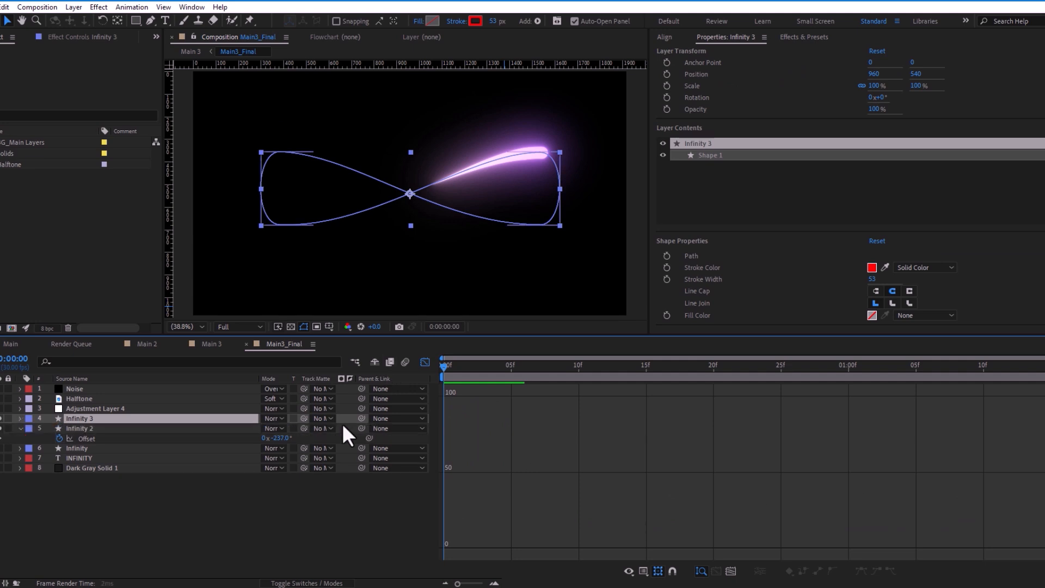
key("u")
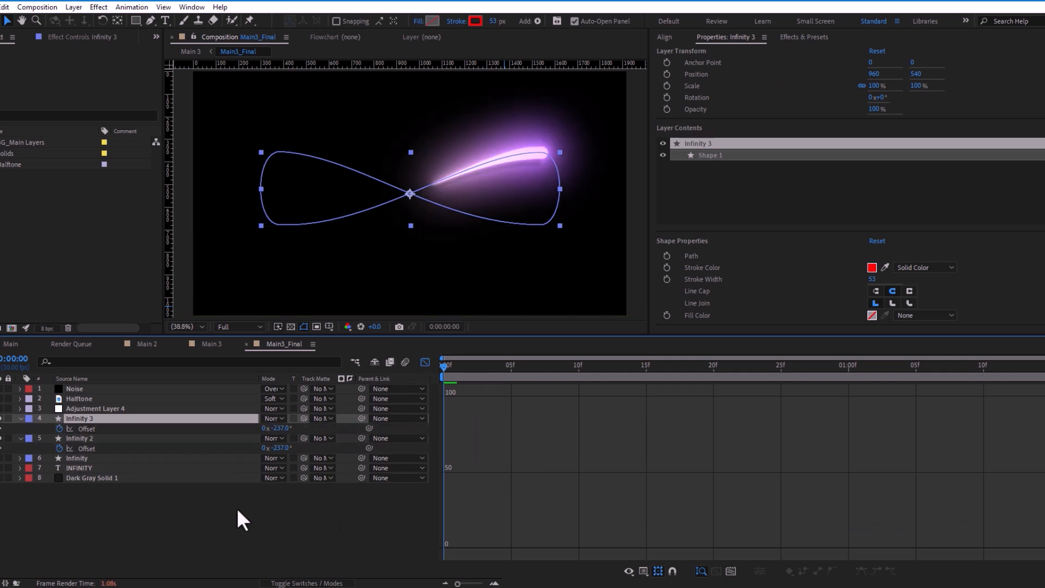
left_click(92, 429)
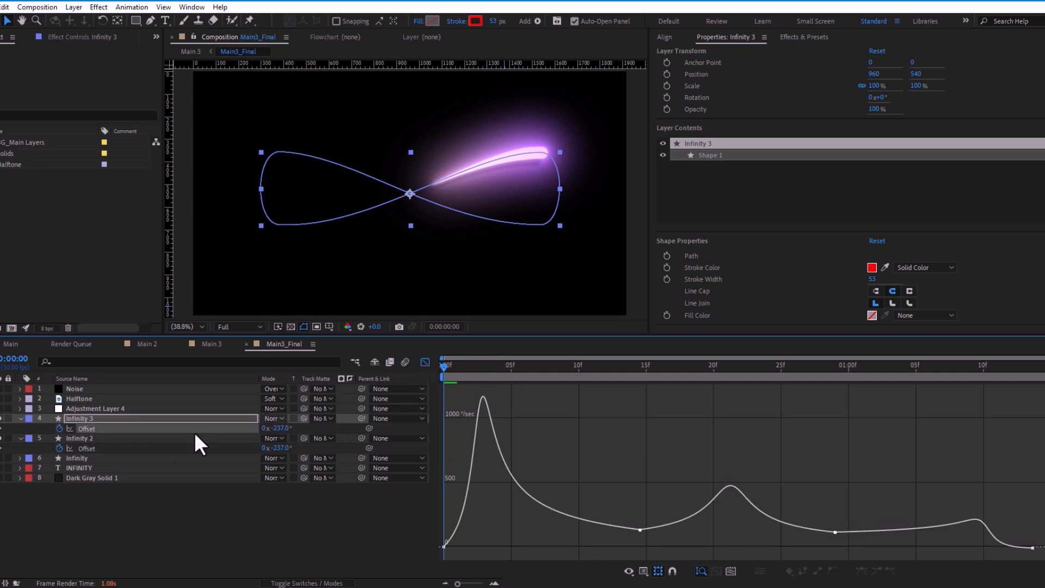
Apply Easy Ease to all Offset keyframes of Infinity 3.
left_click(84, 427)
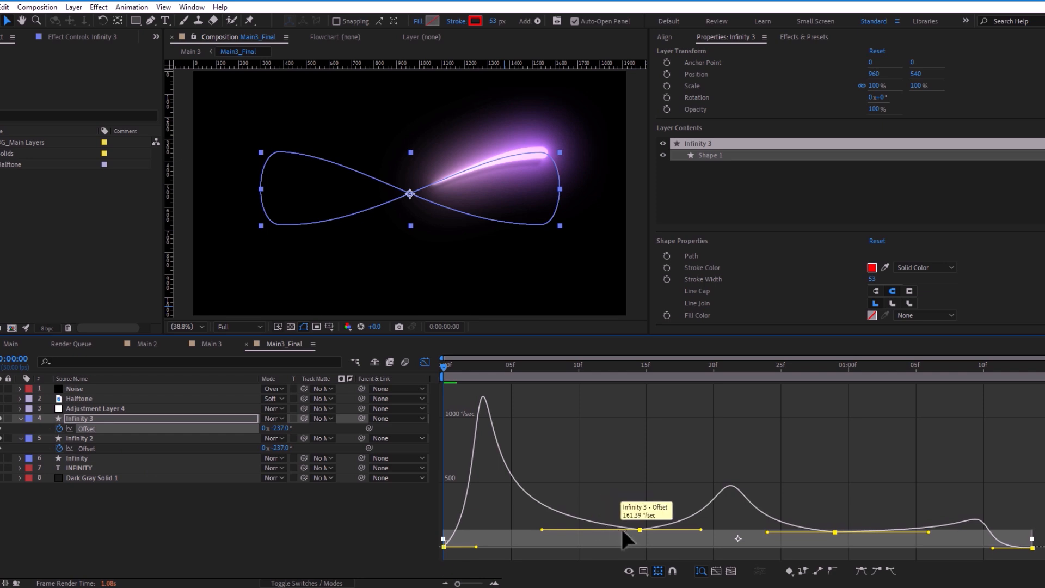
right_click(640, 530)
mouse_move(664, 512)
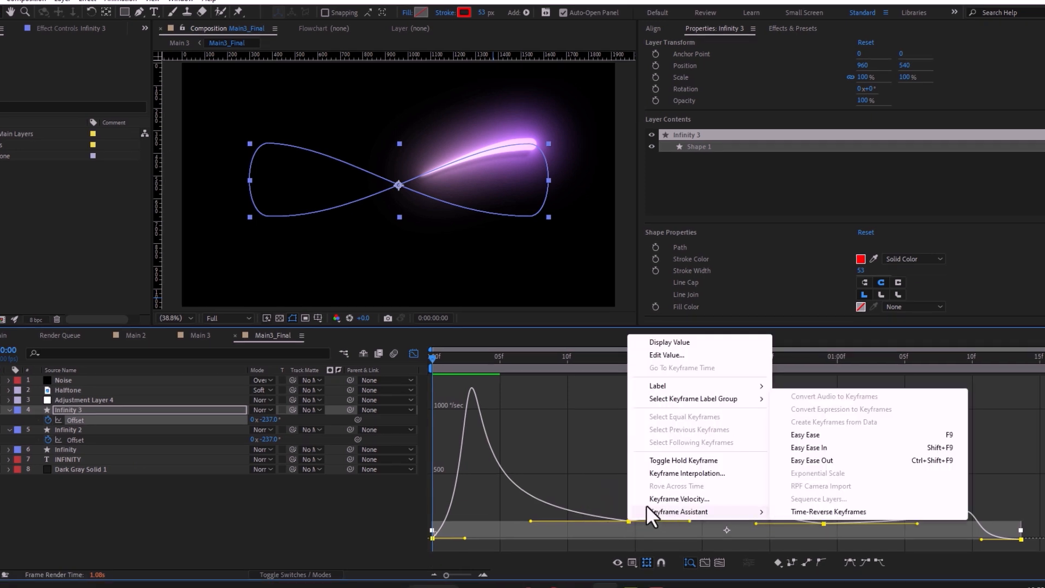
left_click(808, 436)
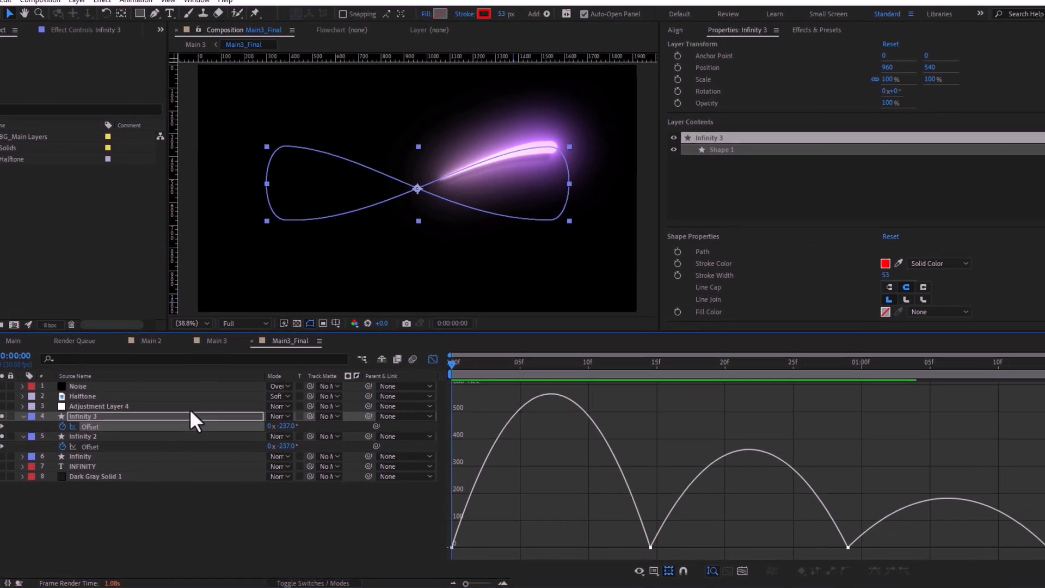
Compare the Offset speed curves of Infinity 2 and Infinity 3, and return to Infinity 3's curve alone.
left_click(90, 446, "shift")
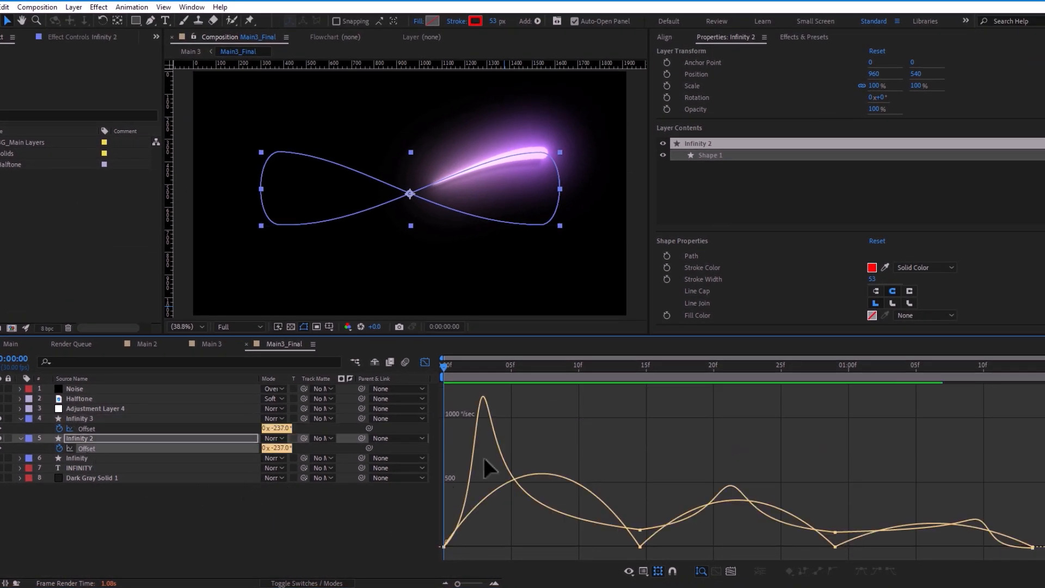
left_click(234, 509)
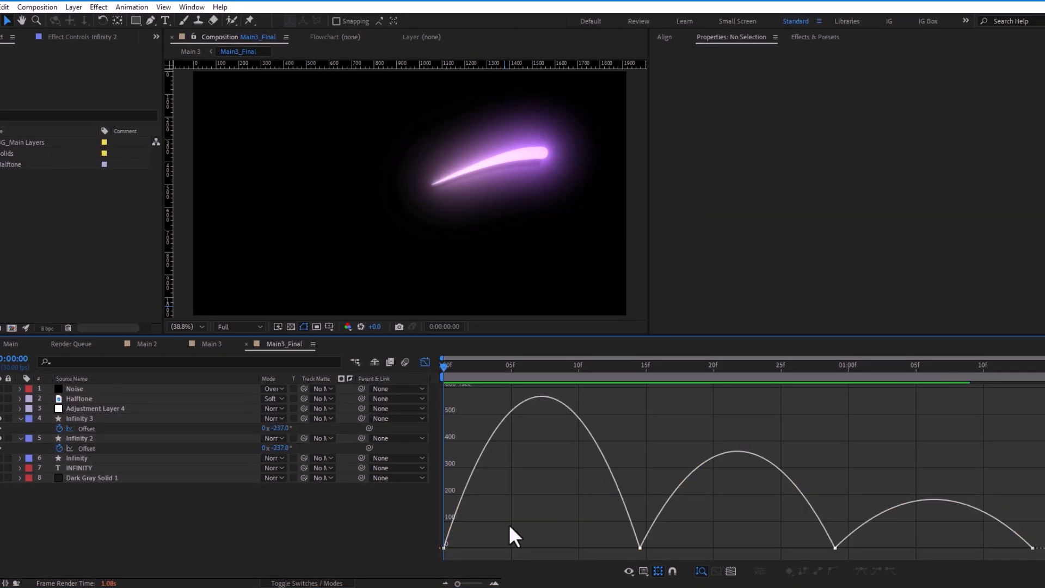
left_click(93, 448)
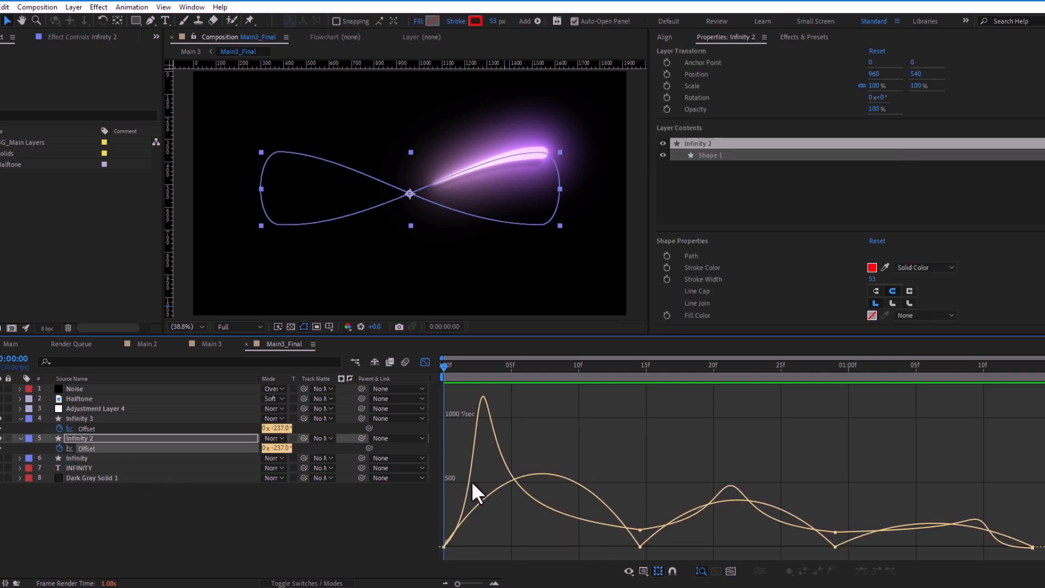
left_click(103, 427)
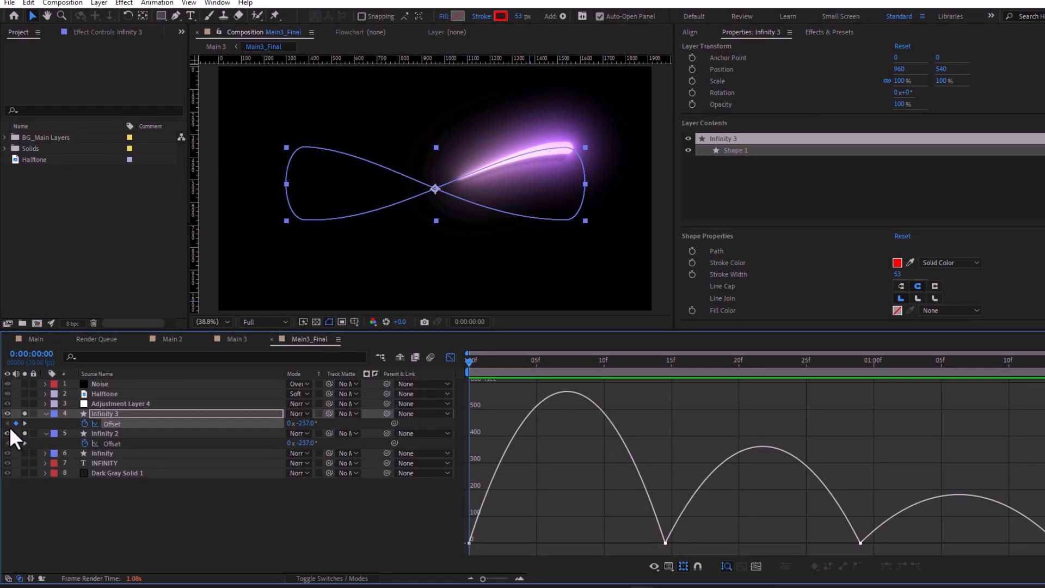
Place Infinity 3's second Offset keyframe at frame 15 and preview the motion through it.
left_click_drag(473, 361, 469, 363)
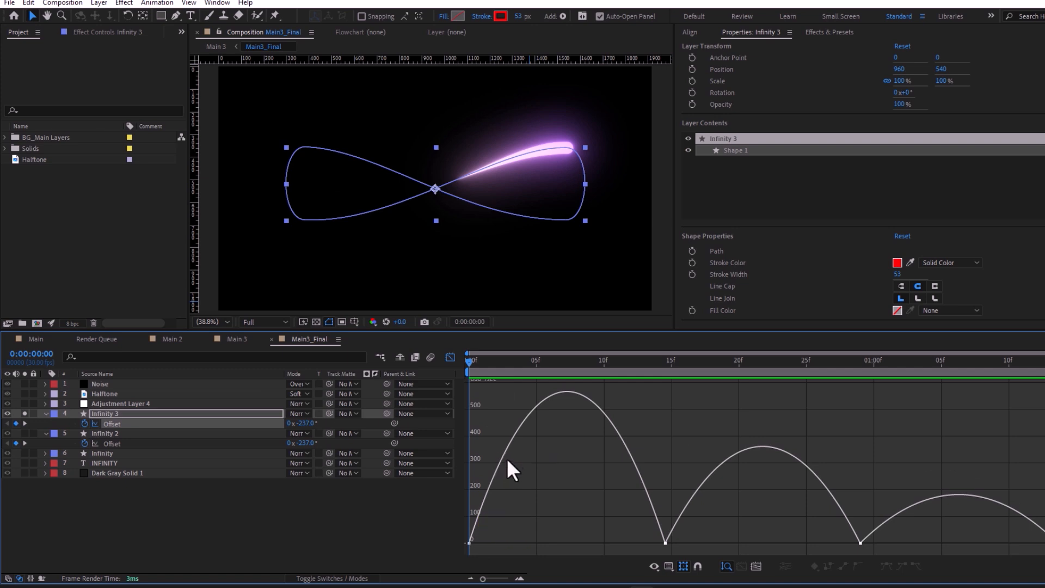
mouse_move(568, 393)
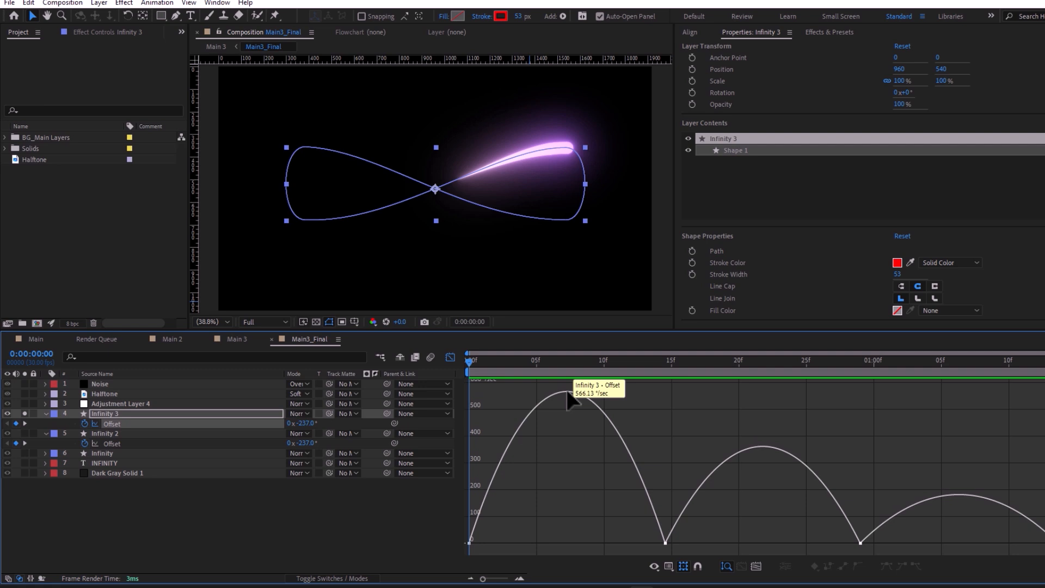
left_click(671, 543)
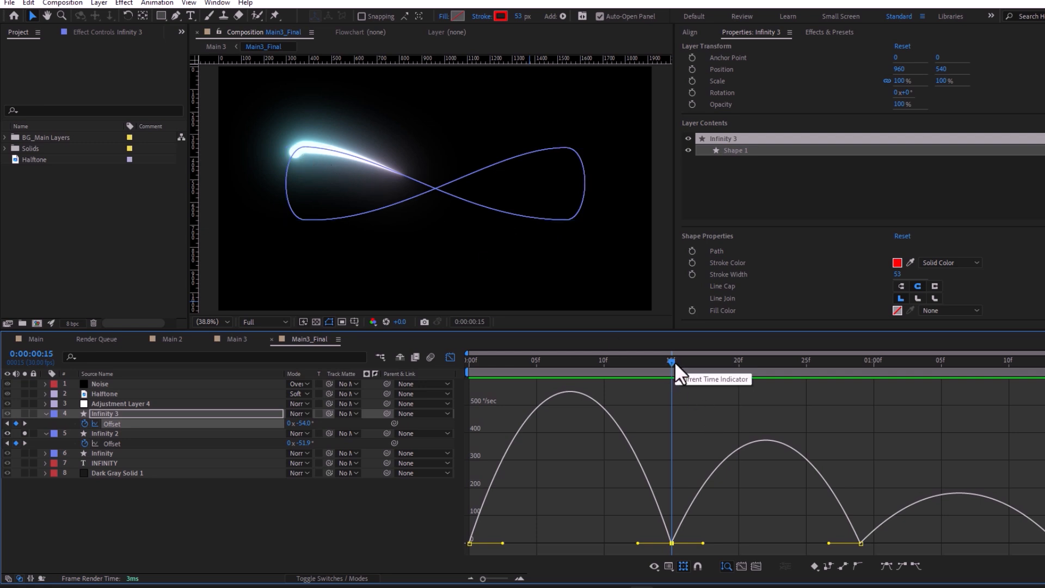
key("space")
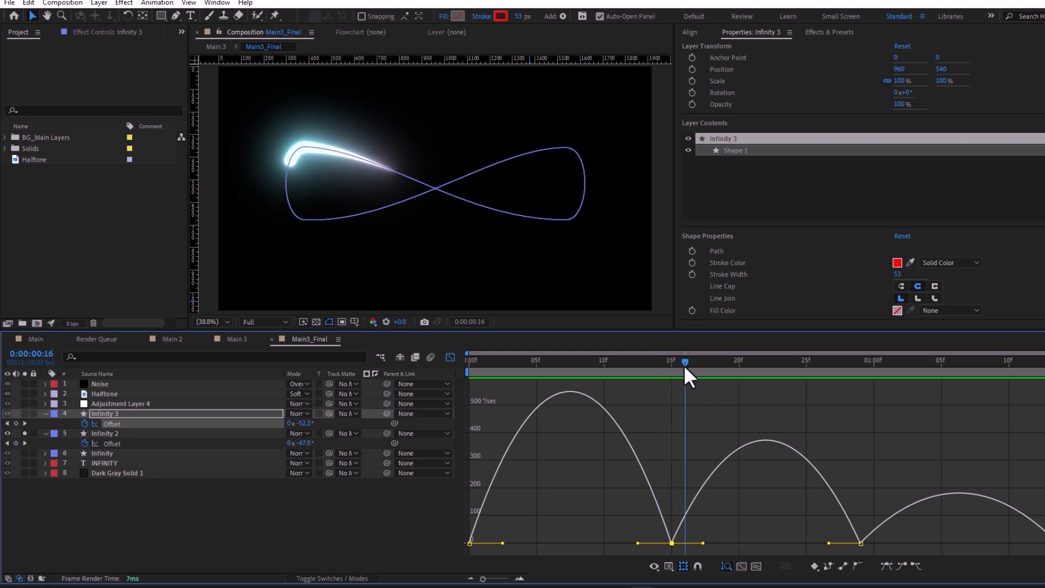
Turn off the Continuous velocity lock for Infinity 3's Offset keyframe at frame 15.
double_click(672, 543)
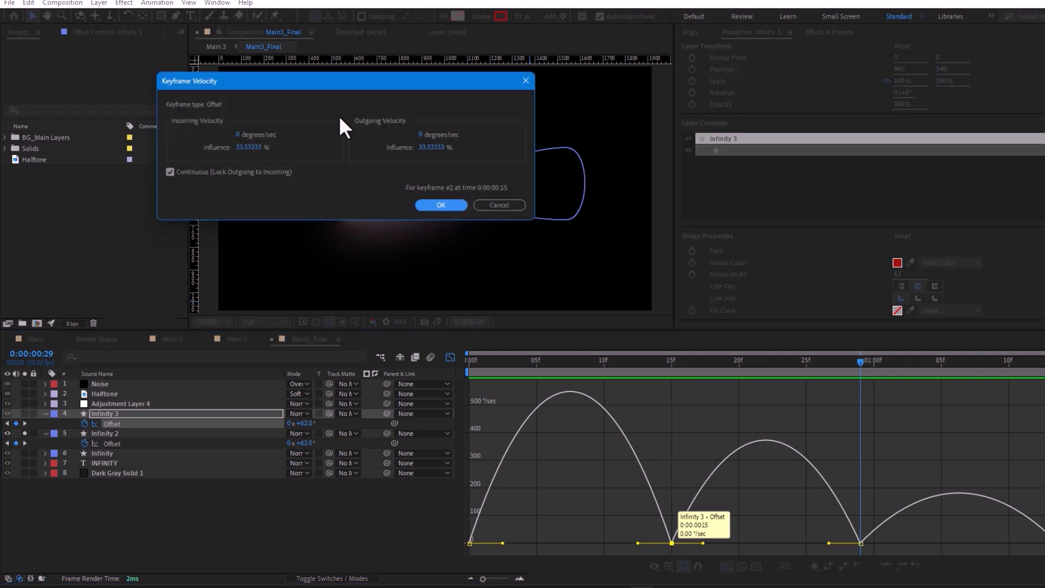
left_click_drag(430, 80, 508, 264)
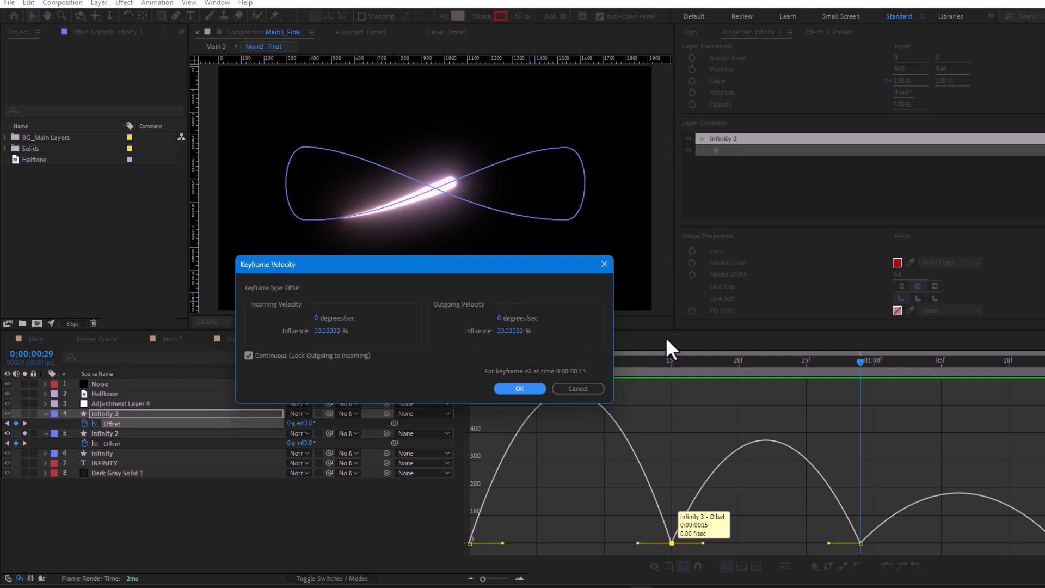
left_click(284, 354)
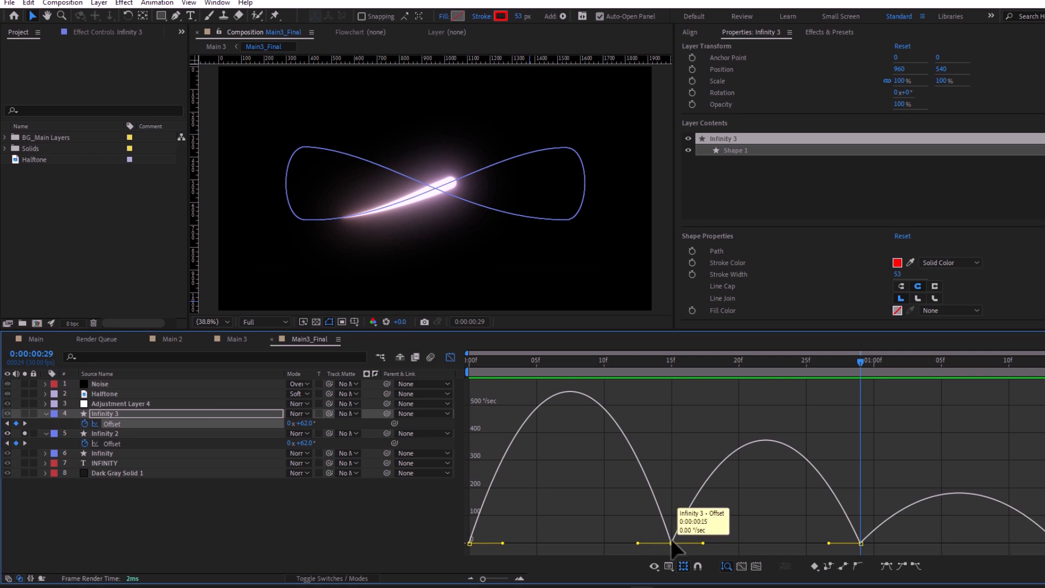
double_click(671, 543)
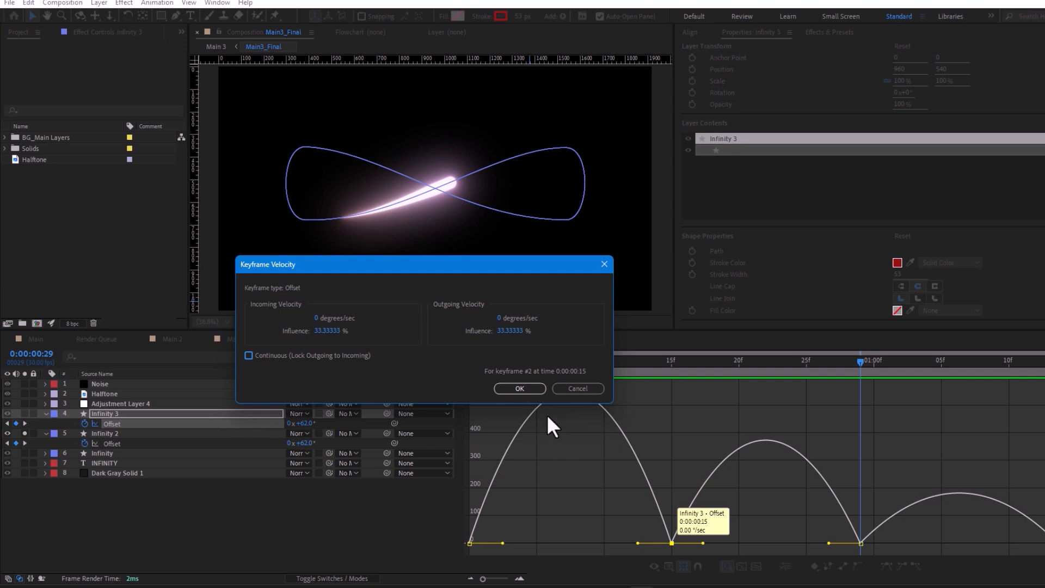
left_click(525, 389)
Raise only the outgoing velocity of the frame 15 Offset keyframe to about 145.5 °/sec and inspect the split handles.
left_click_drag(673, 543, 672, 504)
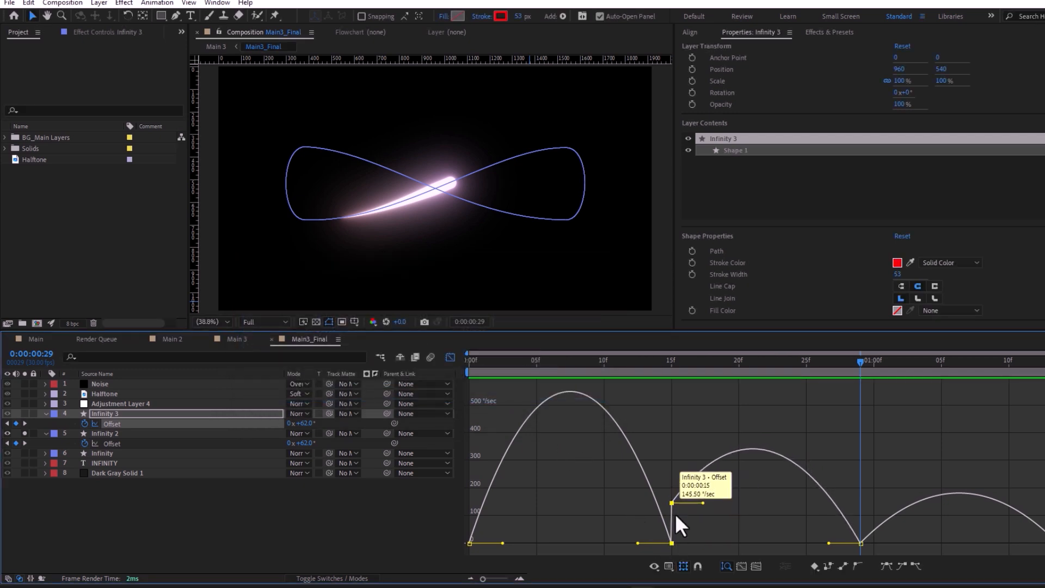
key("j")
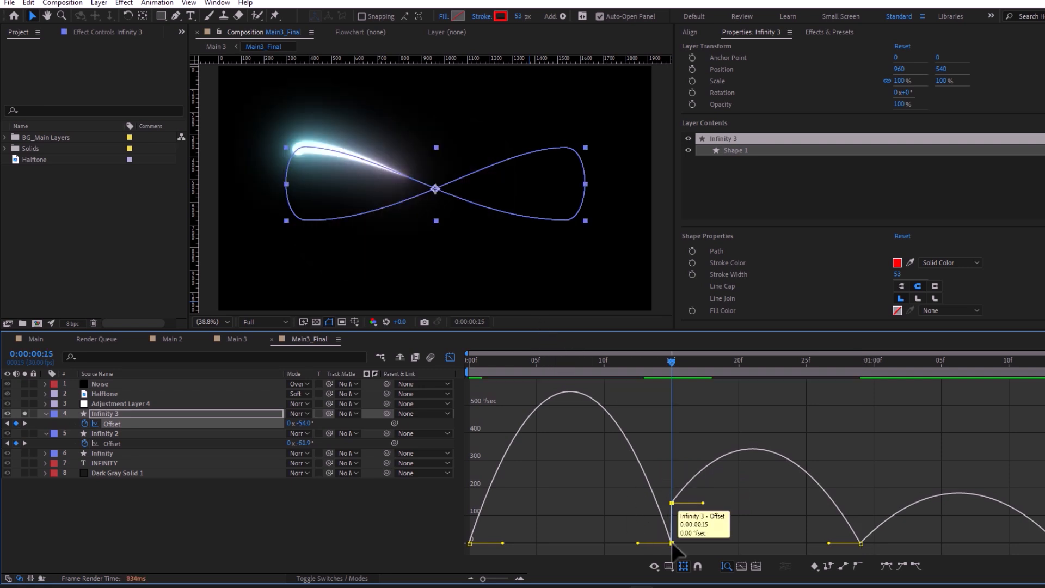
left_click(670, 503)
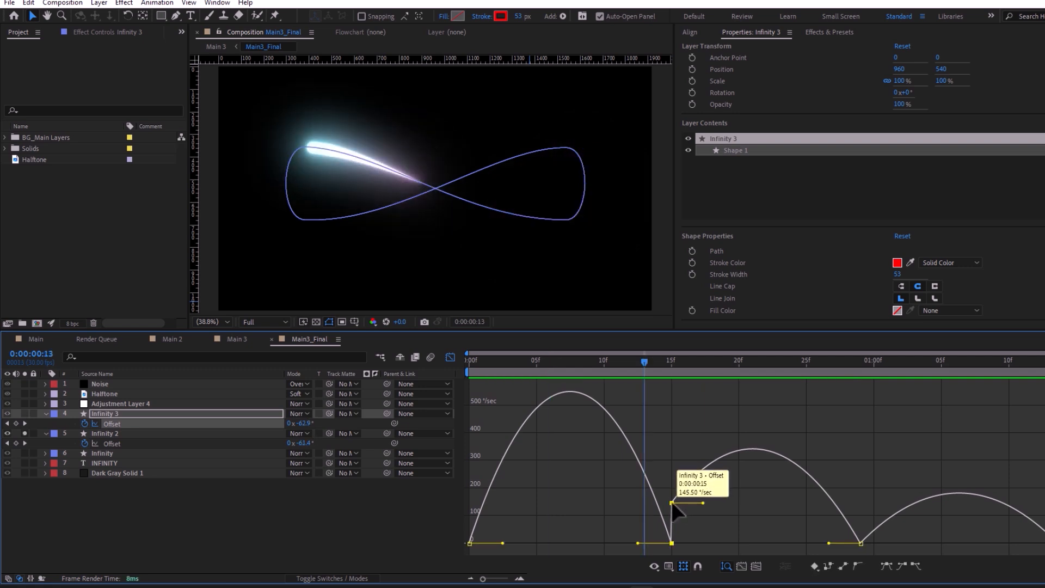
Return the frame 15 keyframe's outgoing velocity to 0 °/sec and turn on Continuous (Lock Outgoing to Incoming).
left_click_drag(672, 502, 670, 543)
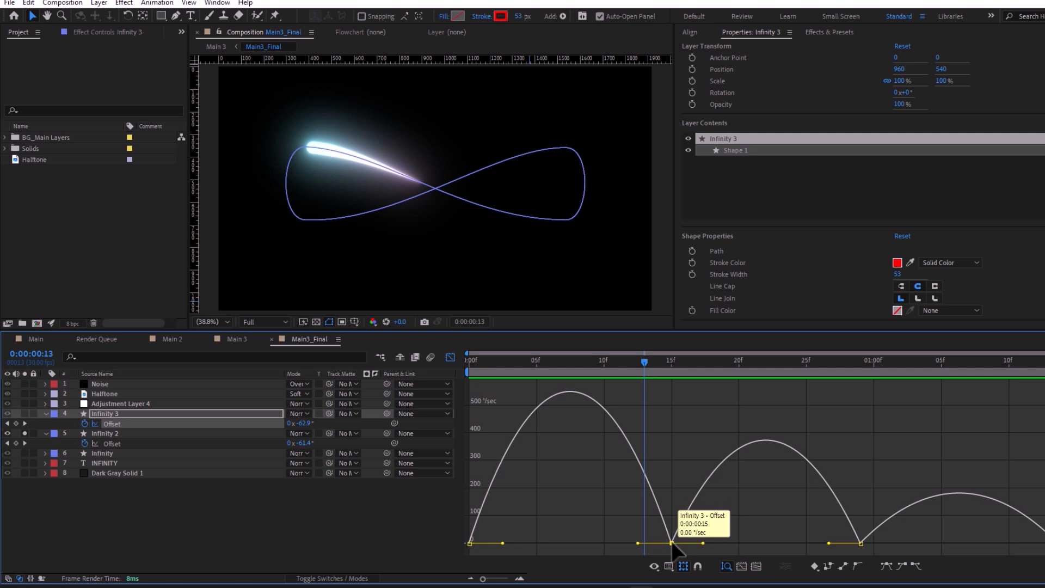
double_click(672, 543)
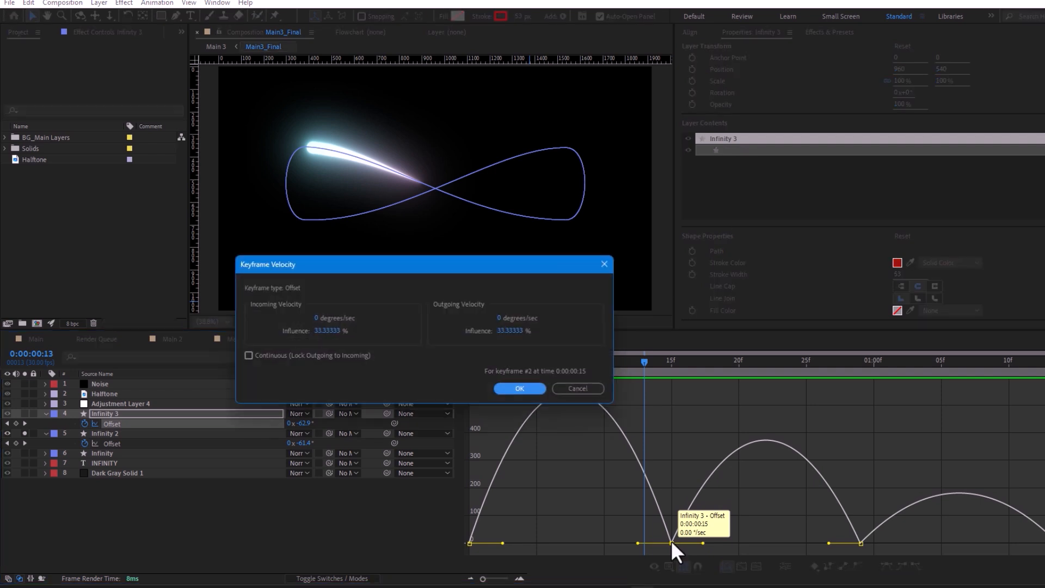
left_click(248, 355)
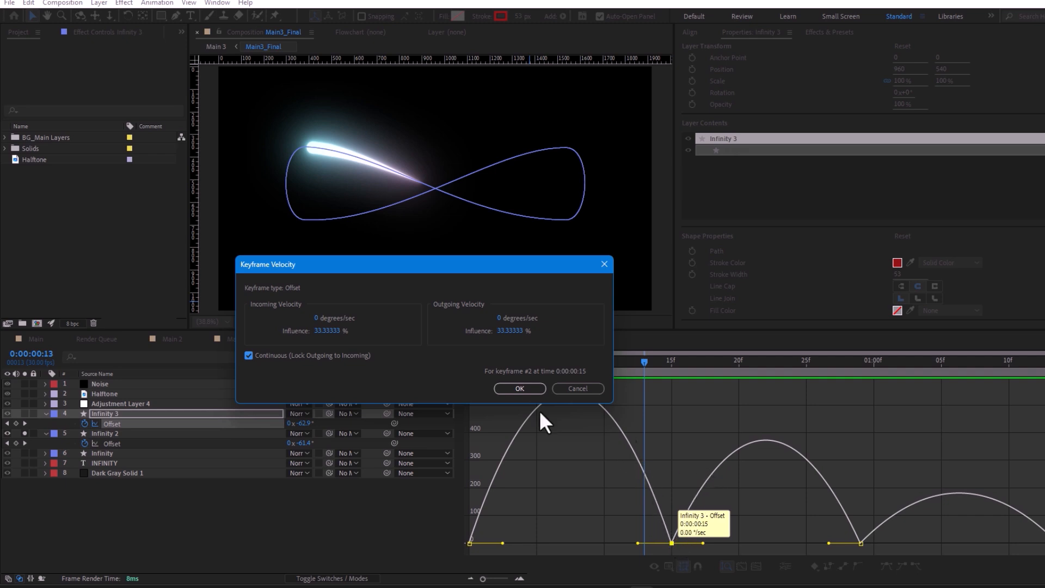
left_click(520, 388)
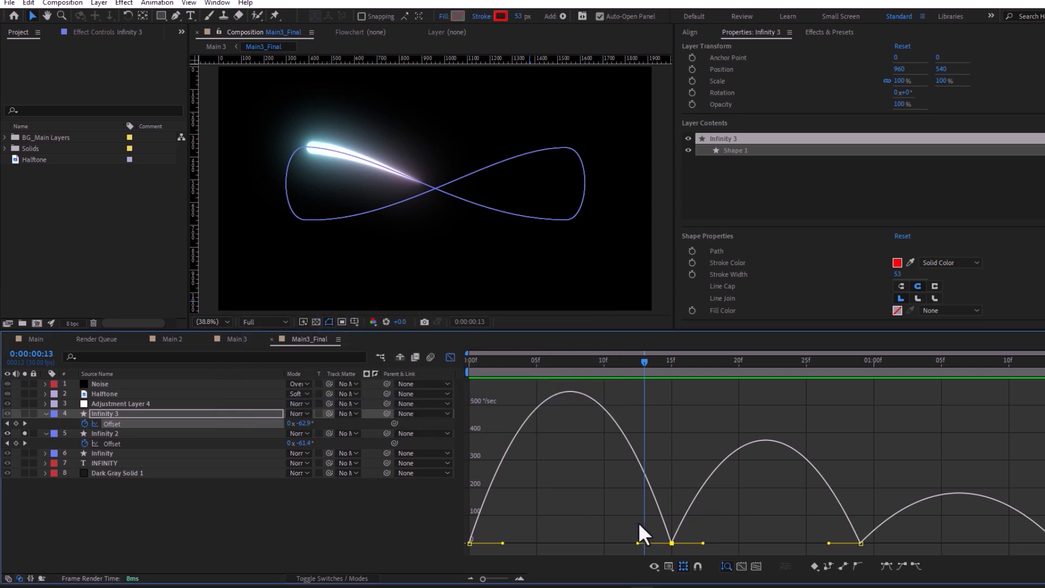
Raise the locked velocity of Infinity 3's Offset keyframe at frame 15 to about 100 °/sec and preview the motion.
left_click_drag(671, 543, 670, 513)
key("space")
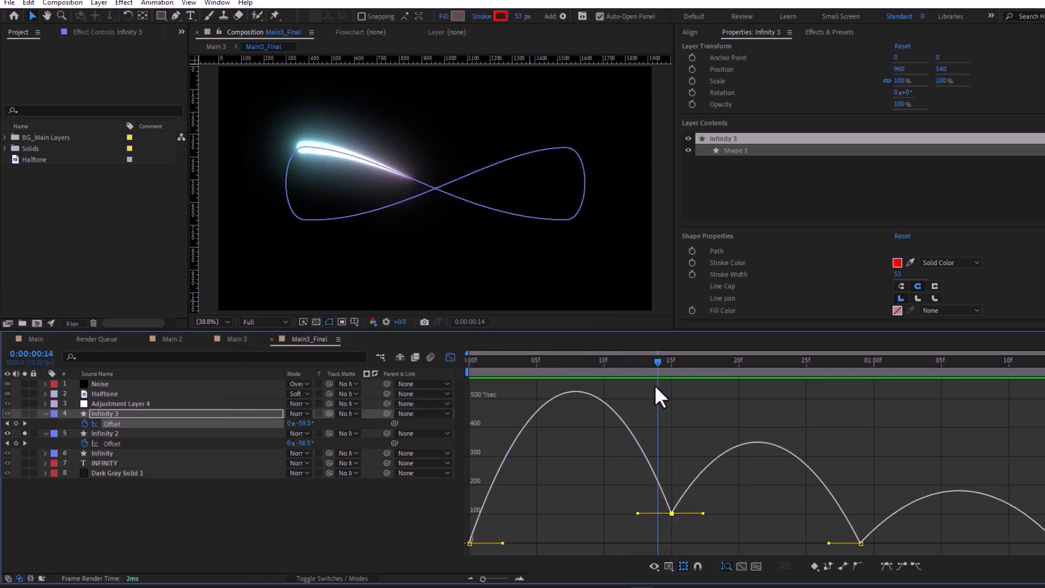
left_click_drag(690, 383, 668, 417)
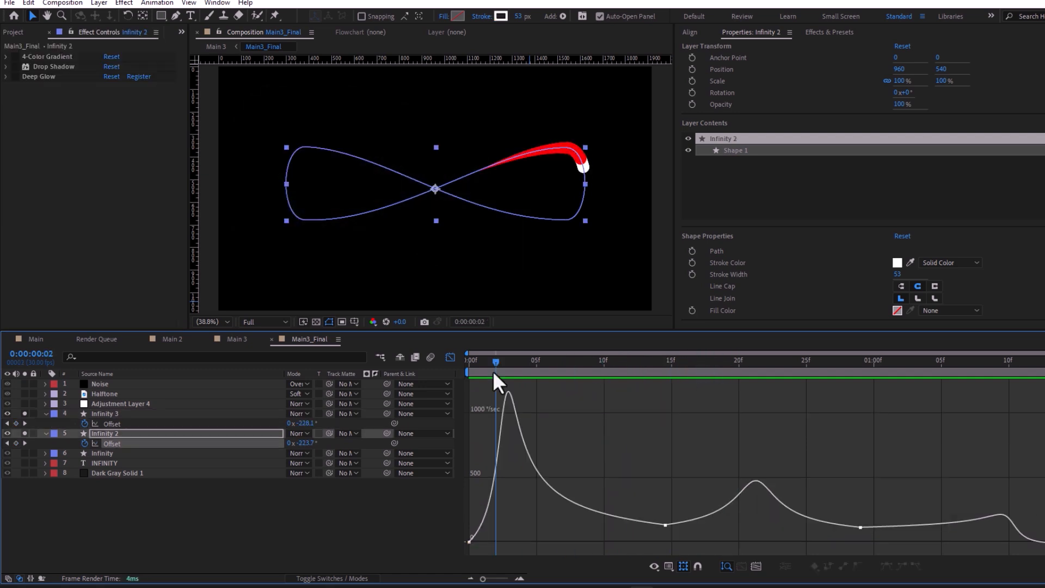
Turn off solo for Infinity 3 and scrub Infinity 2's custom-eased stroke from the start to frame 14.
left_click_drag(493, 371, 466, 378)
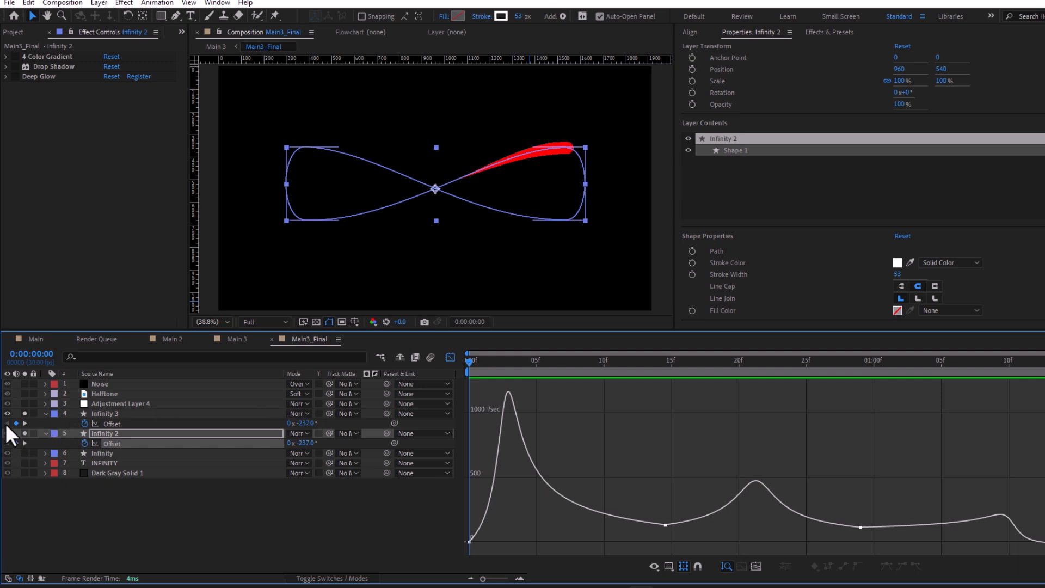
left_click(25, 414)
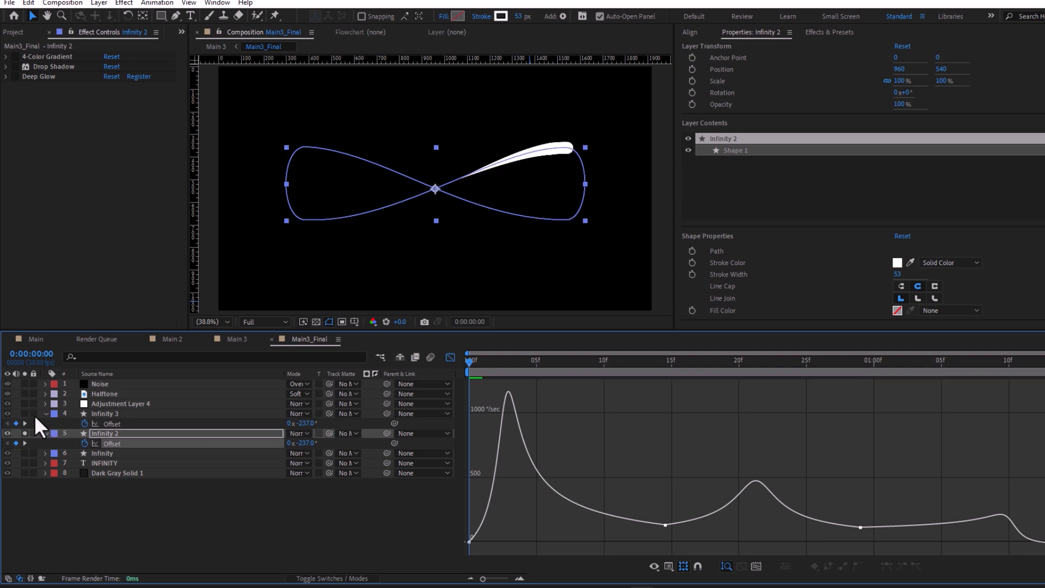
left_click(480, 363)
mouse_move(480, 363)
left_mouse_down()
mouse_move(647, 370)
mouse_move(666, 357)
mouse_move(619, 355)
mouse_move(658, 359)
left_mouse_up()
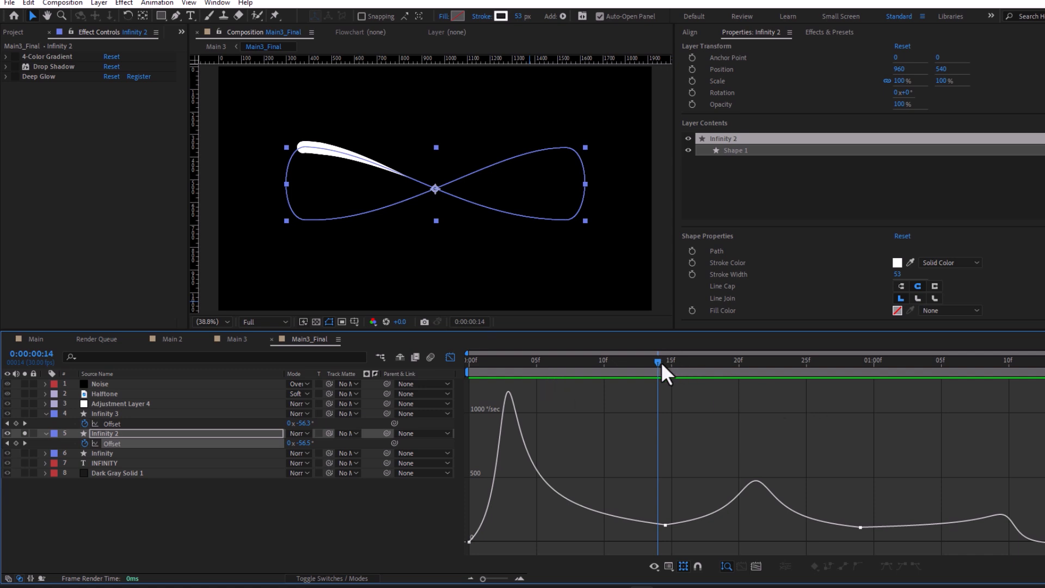
Move Infinity 2's second Offset keyframe to frame 15 and scrub through the stroke's motion.
left_click_drag(661, 364, 668, 364)
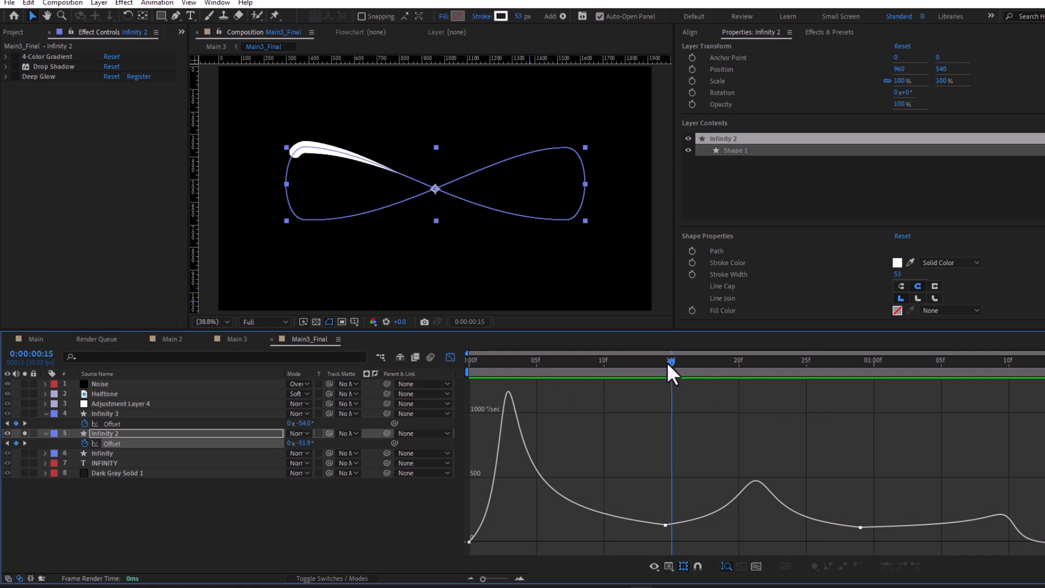
left_click_drag(665, 523, 671, 521)
mouse_move(678, 360)
left_mouse_down()
mouse_move(806, 374)
mouse_move(1015, 369)
mouse_move(982, 376)
mouse_move(998, 375)
left_mouse_up()
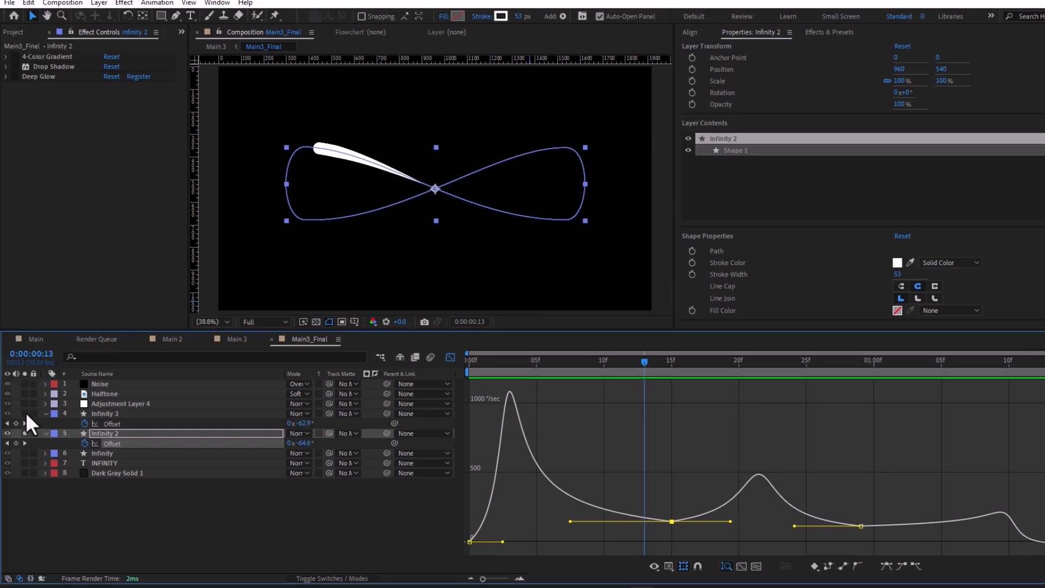
Solo Infinity 3 alongside Infinity 2 and preview the red and white strokes together.
left_click(26, 413)
key("space")
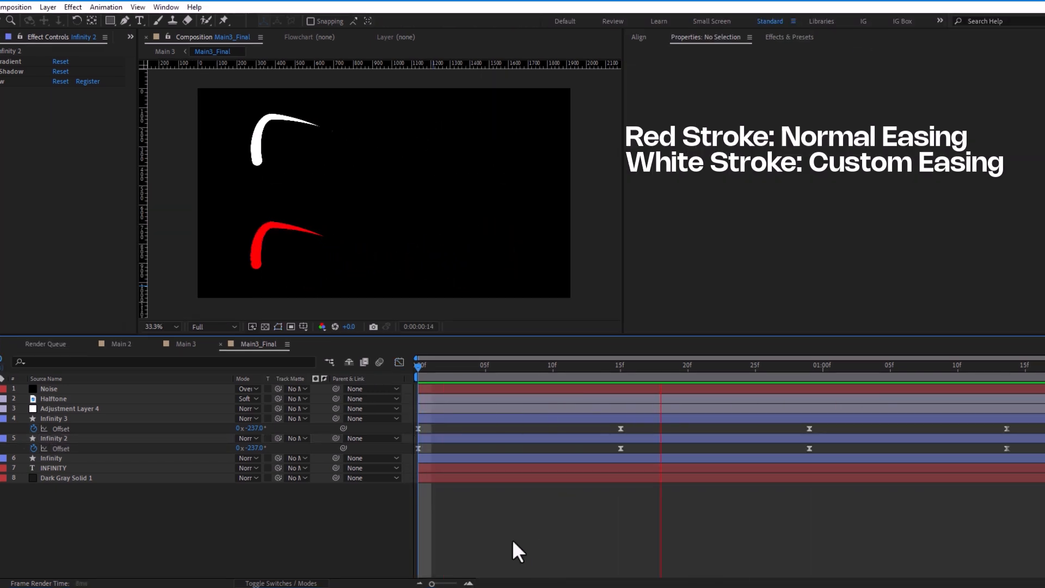
key("space")
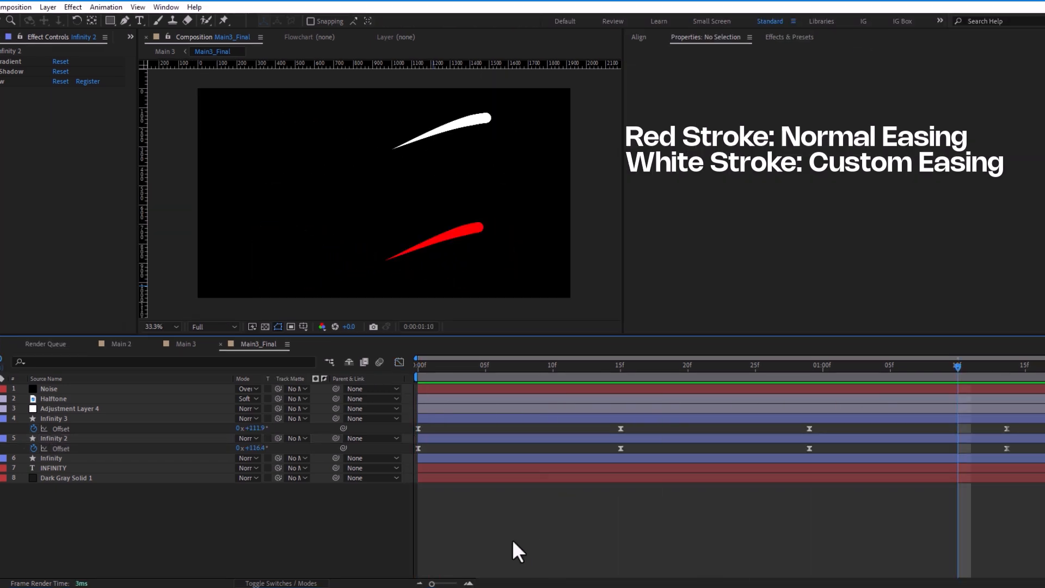
Compare the red Infinity 3 and white Infinity 2 strokes from the start to frame 4, selecting each layer in turn.
left_click(619, 365)
mouse_move(621, 366)
left_mouse_down()
mouse_move(433, 387)
mouse_move(570, 389)
mouse_move(405, 390)
left_mouse_up()
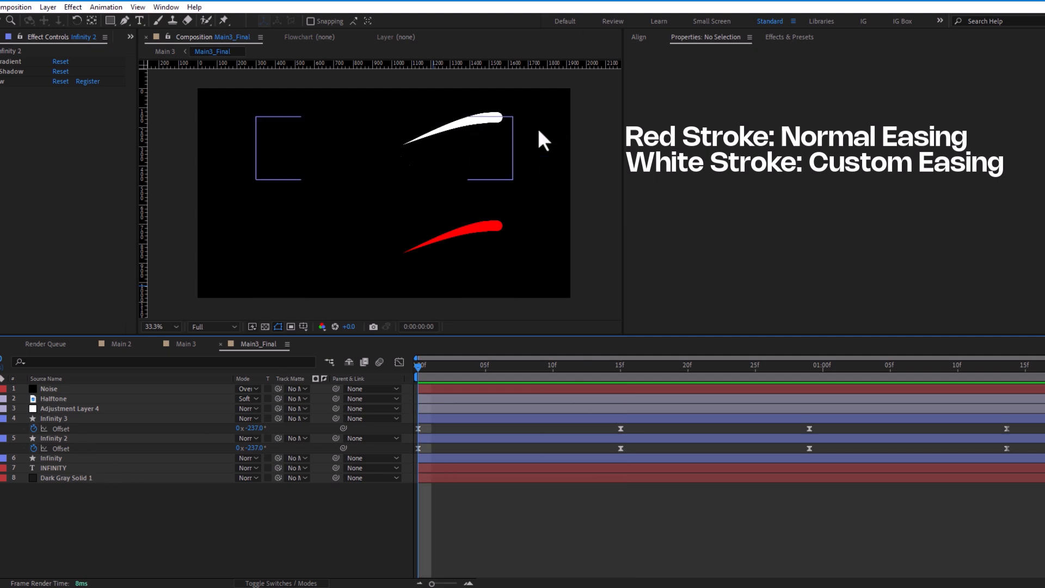
mouse_move(416, 367)
left_mouse_down()
mouse_move(477, 368)
mouse_move(432, 373)
mouse_move(463, 382)
left_mouse_up()
key("Page_Down")
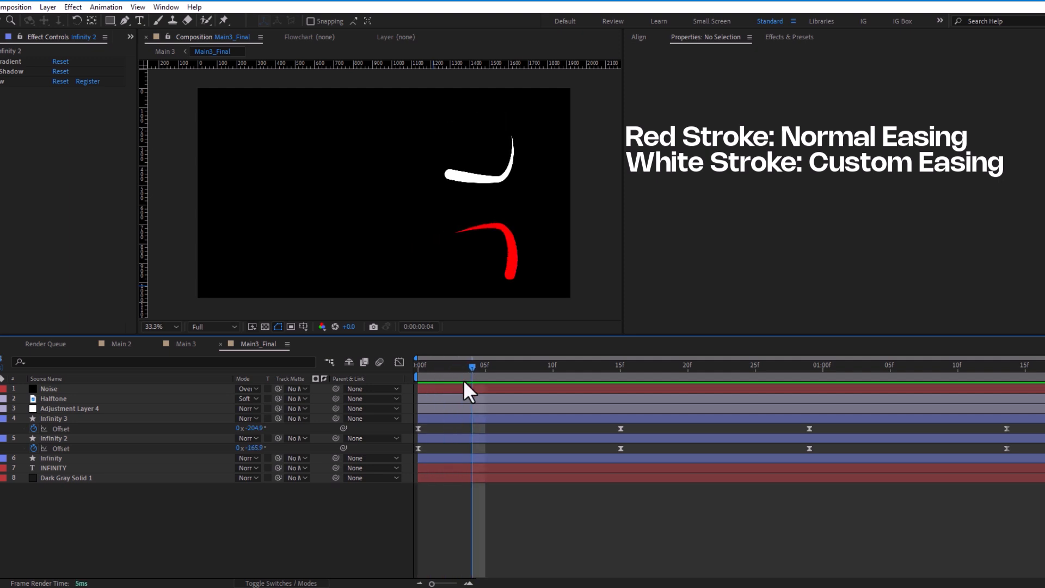
left_click(48, 422)
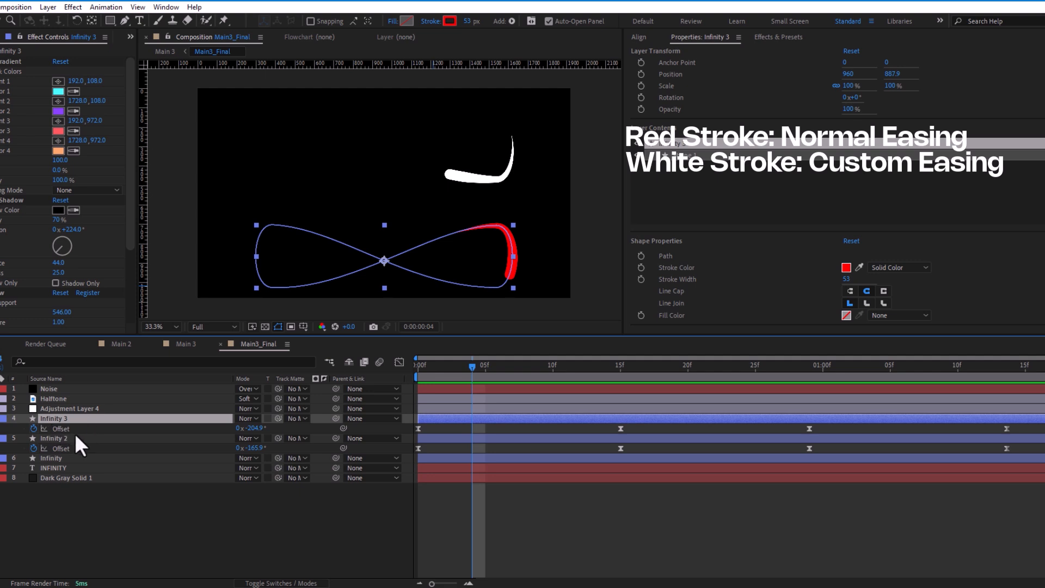
left_click(89, 438)
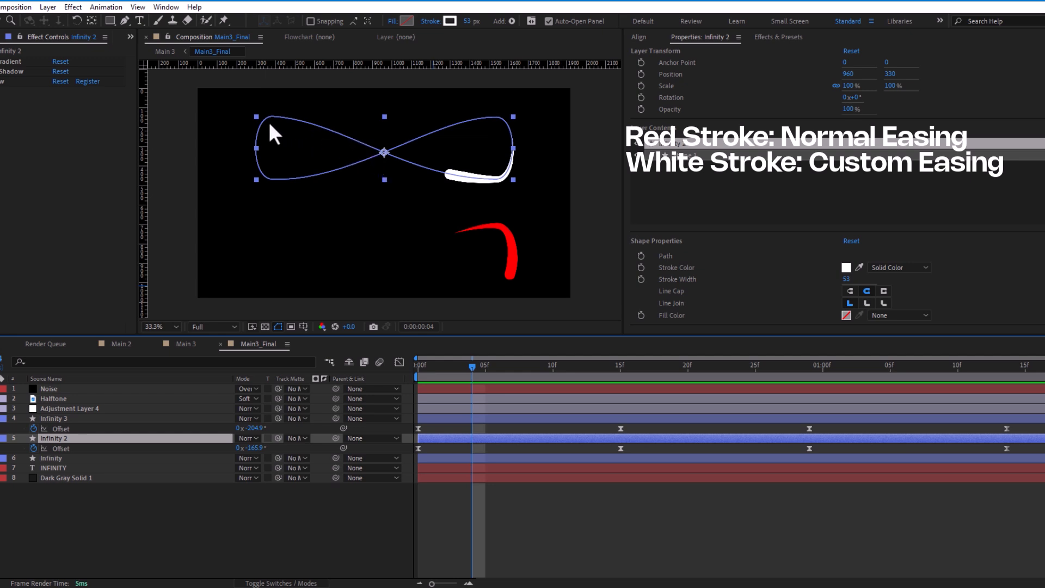
Step frame by frame from frame 4 to 15 to compare the easing of both strokes, and return to frame 0.
key("Page_Down")
key("Page_Down")
key("Page_Down")
key("Page_Down")
key("Page_Down")
key("Page_Down")
key("Page_Down")
key("Page_Down")
key("Page_Down")
key("Page_Down")
key("Page_Down")
mouse_move(622, 394)
left_mouse_down()
mouse_move(820, 404)
mouse_move(929, 381)
mouse_move(1039, 382)
mouse_move(886, 396)
mouse_move(389, 393)
left_mouse_up()
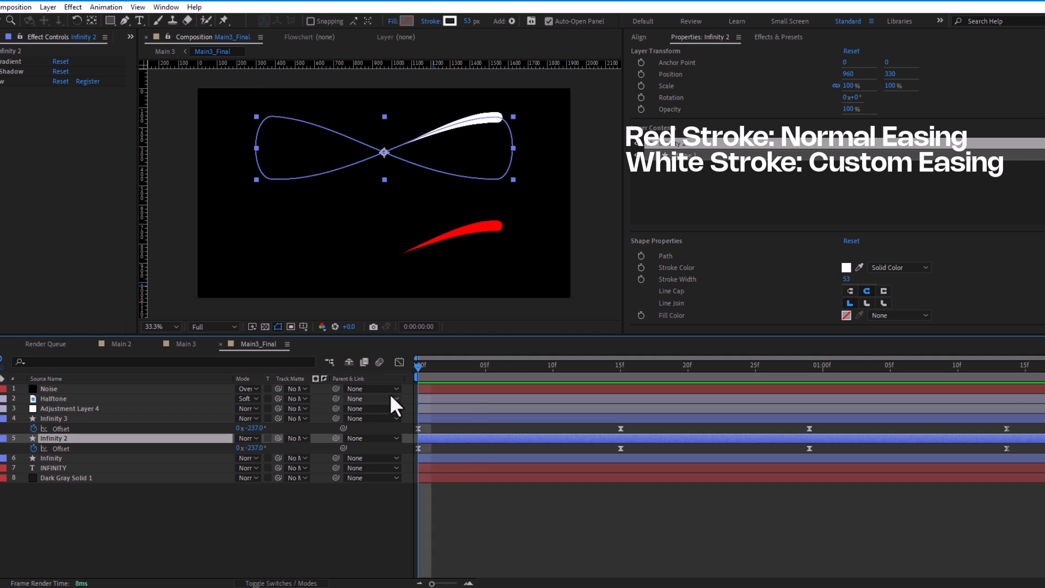
Open Infinity 2's Offset keyframes in the Graph Editor.
left_click(74, 447)
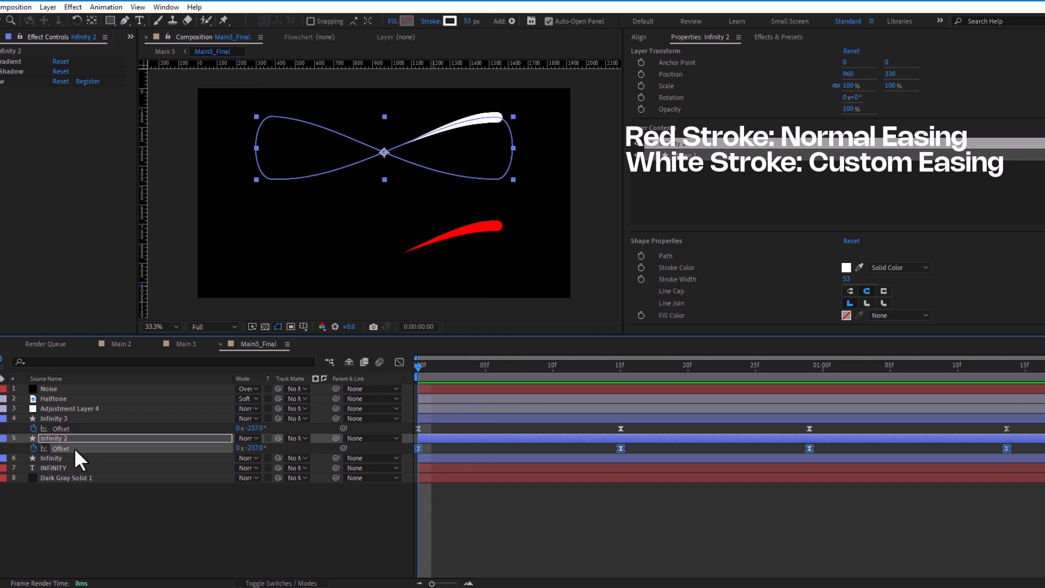
left_click(399, 362)
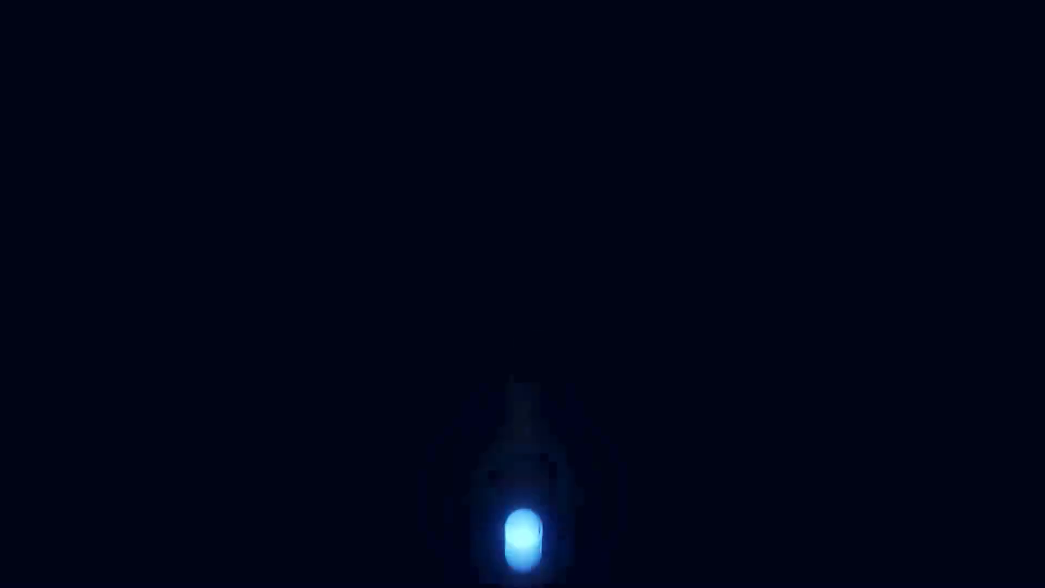